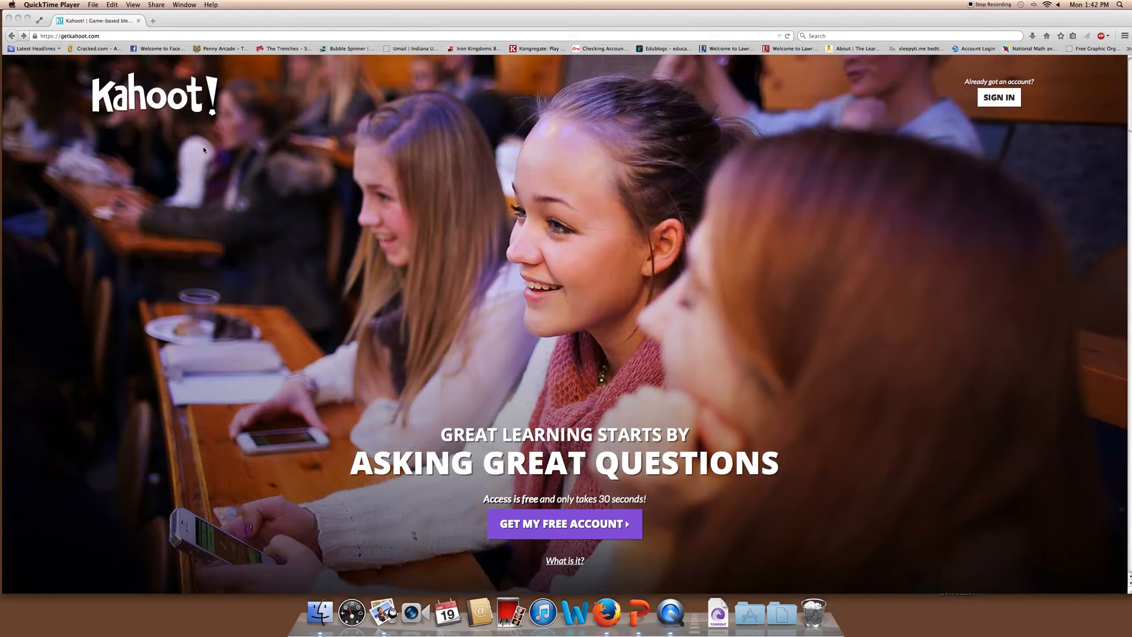
Bring the Kahoot homepage forward in Firefox and go to the GET MY FREE ACCOUNT sign-up page
{"action": "left_click", "coordinate": [105, 36]}
{"action": "left_click", "coordinate": [105, 37]}
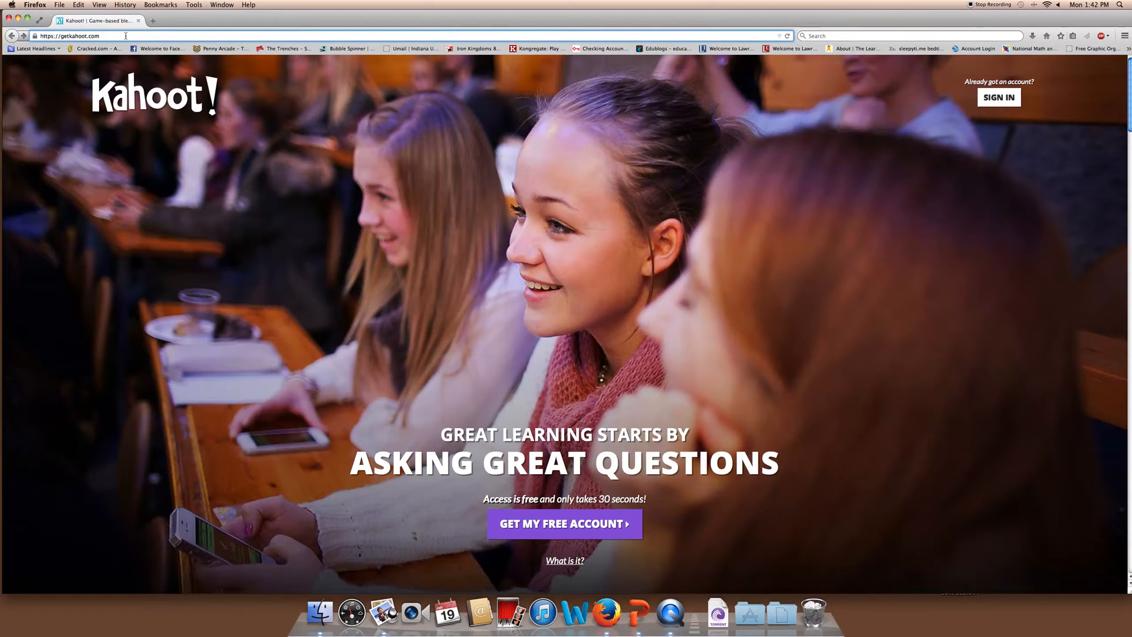
{"action": "left_click", "coordinate": [697, 279]}
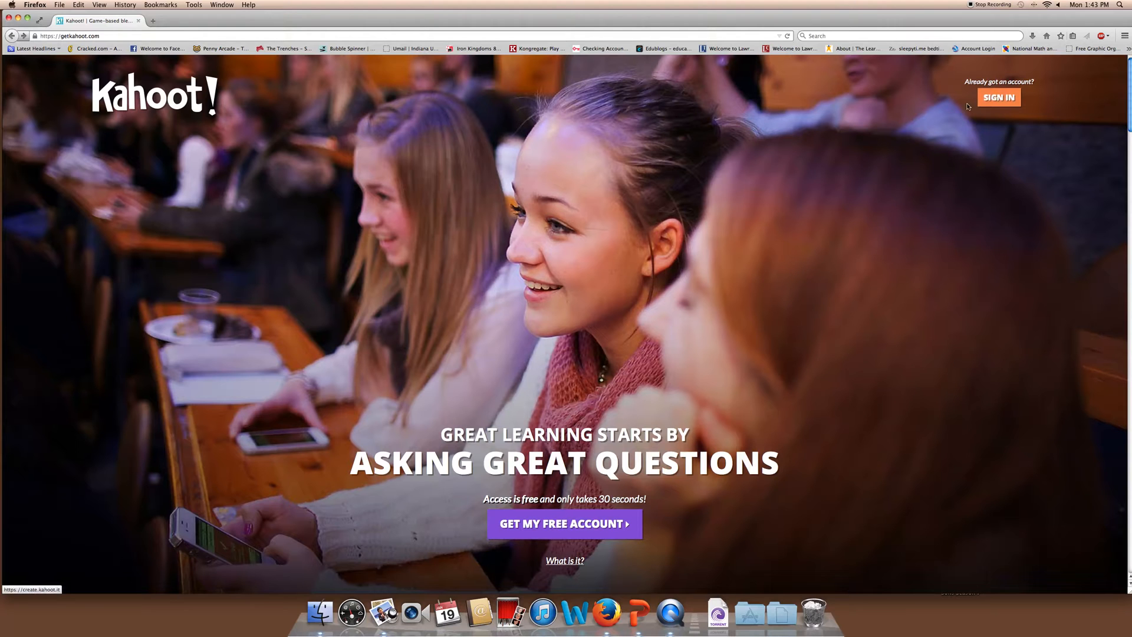
{"action": "left_click", "coordinate": [567, 535]}
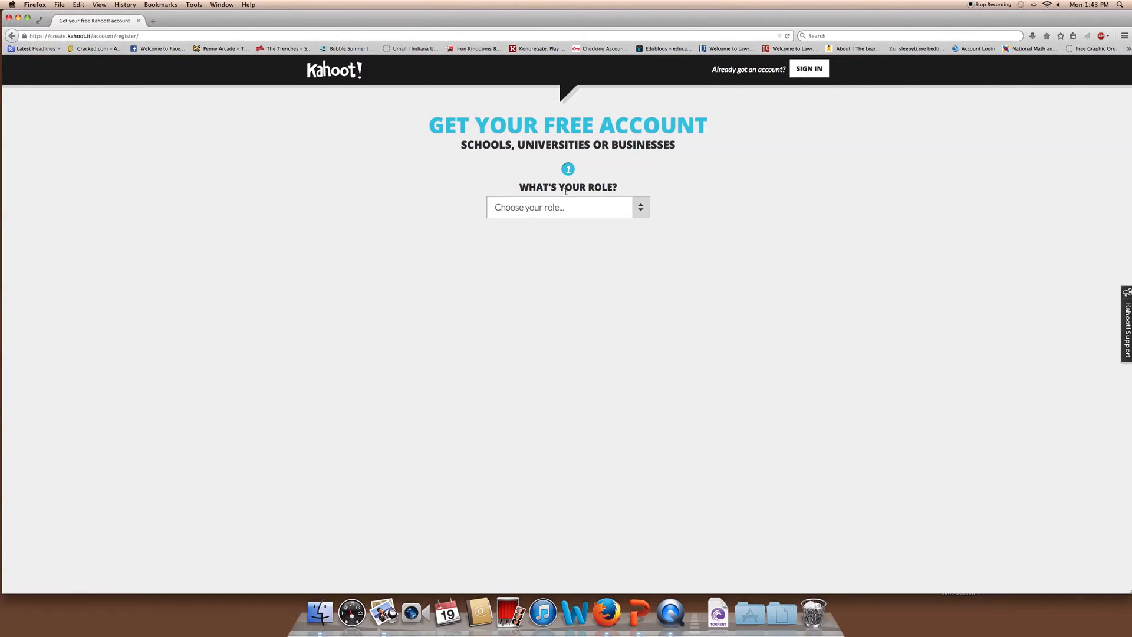
Choose the 'I'm a teacher' role and enter the school name
{"action": "left_click", "coordinate": [640, 207]}
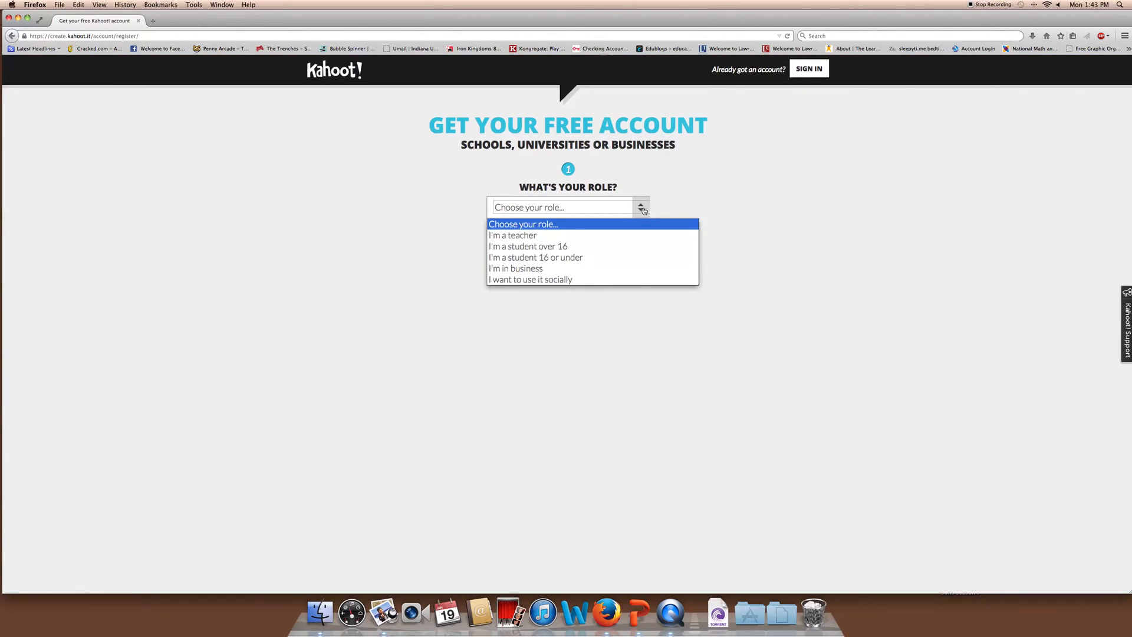
{"action": "left_click", "coordinate": [547, 238]}
{"action": "left_click", "coordinate": [548, 232]}
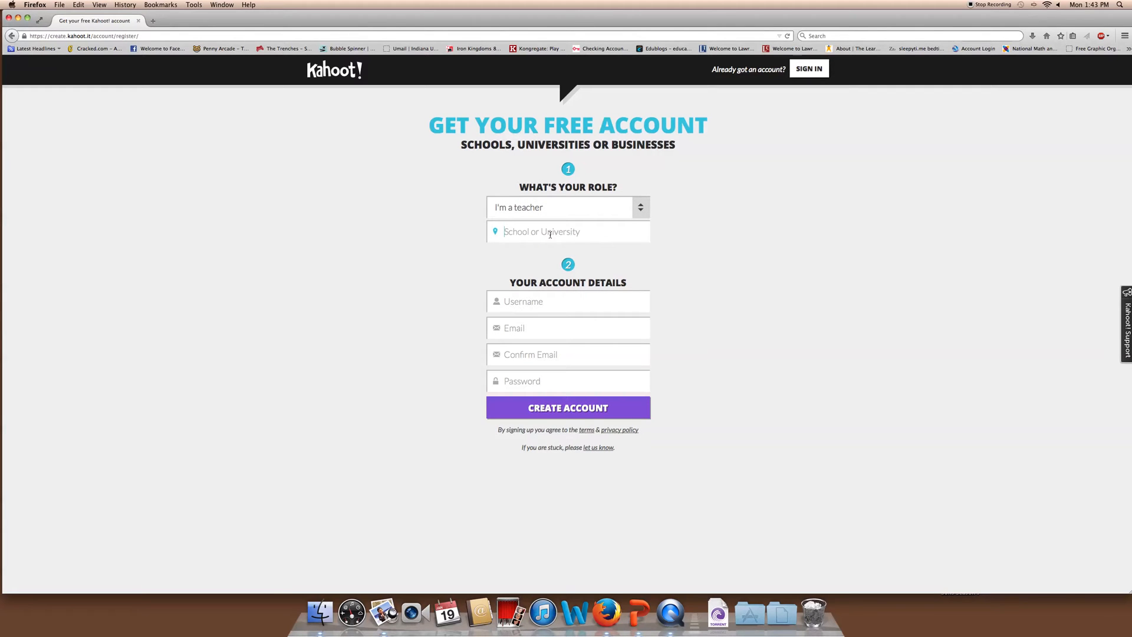
{"action": "type", "text": "Lawrence Central High School"}
Fill in the username, email, confirmation email and password, then create the account
{"action": "left_click", "coordinate": [815, 366]}
{"action": "type", "text": "paigewyatt"}
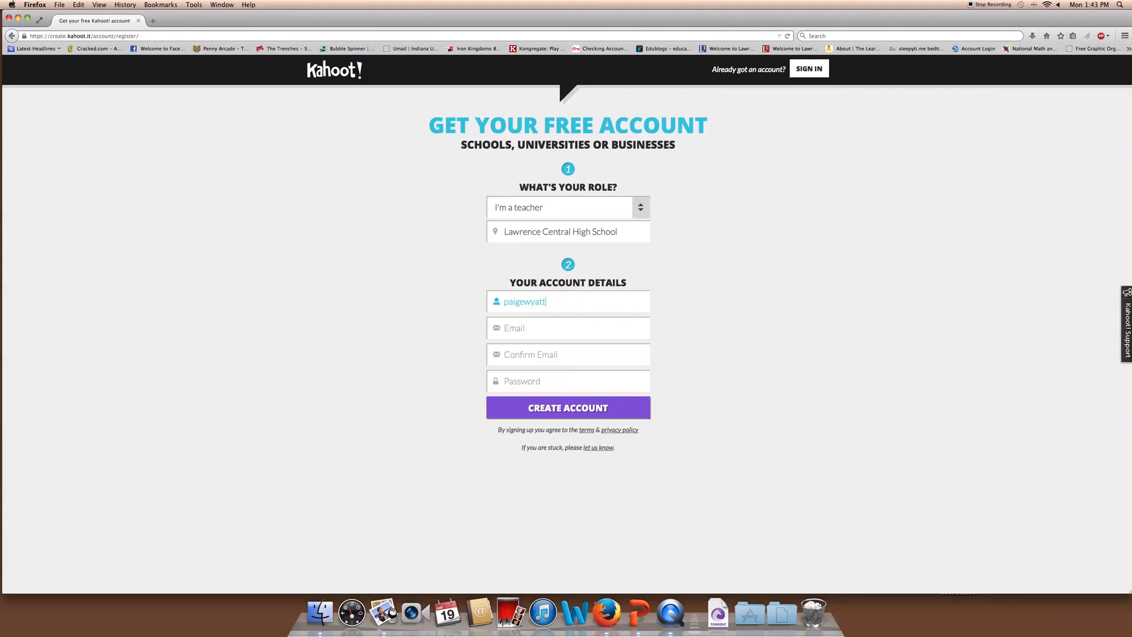
{"action": "left_click", "coordinate": [534, 332]}
{"action": "key", "text": "Tab"}
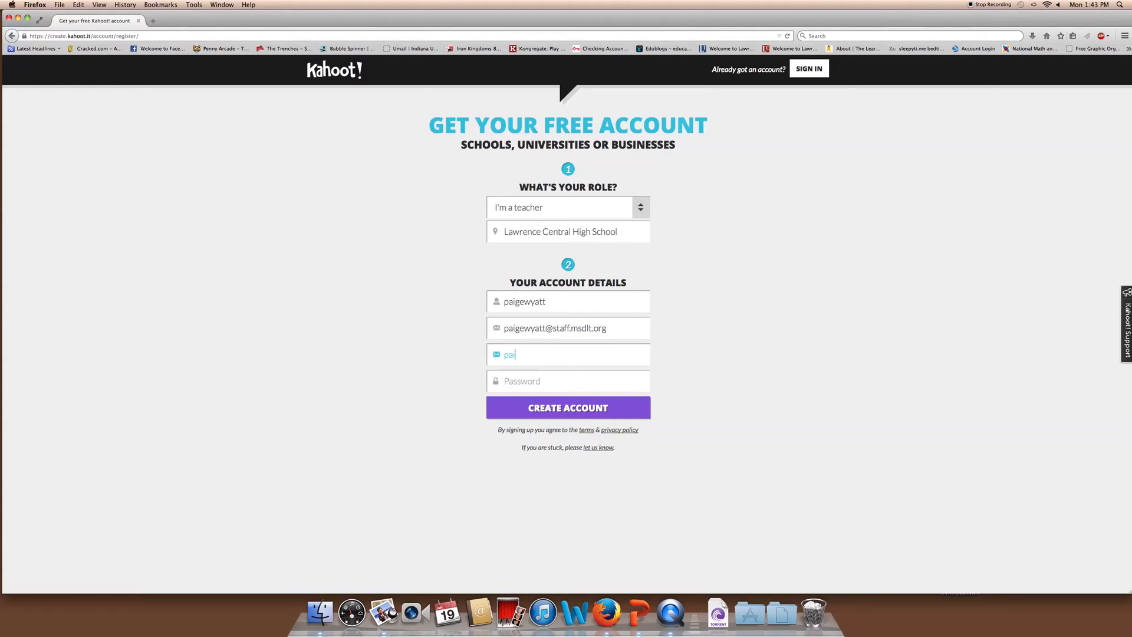
{"action": "key", "text": "Tab"}
{"action": "type", "text": "••••••••"}
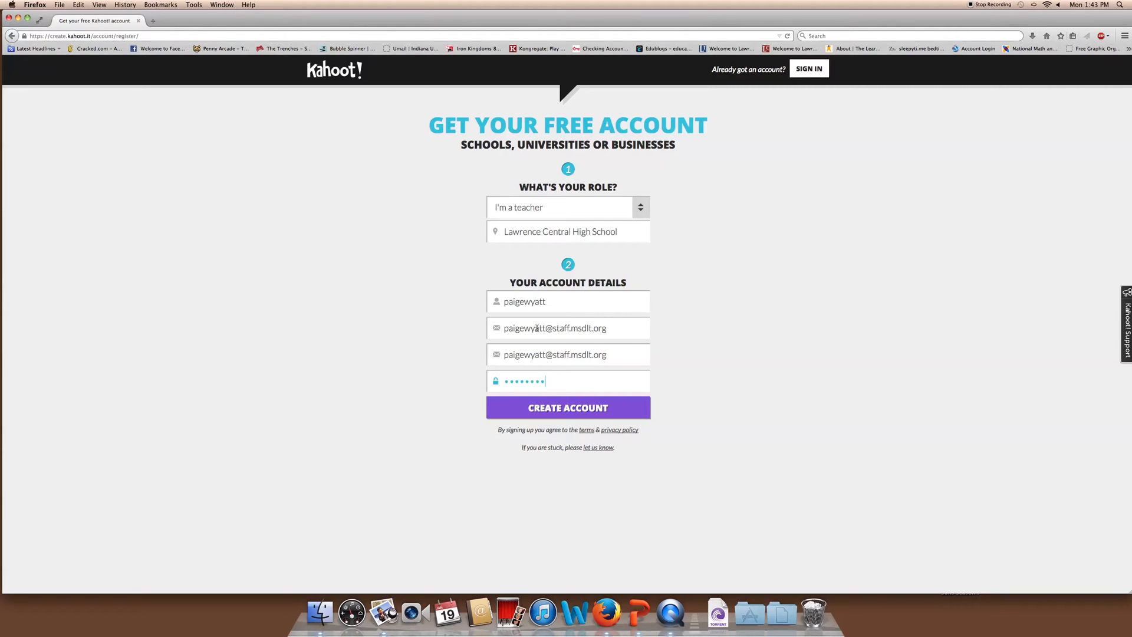
{"action": "left_click", "coordinate": [588, 415]}
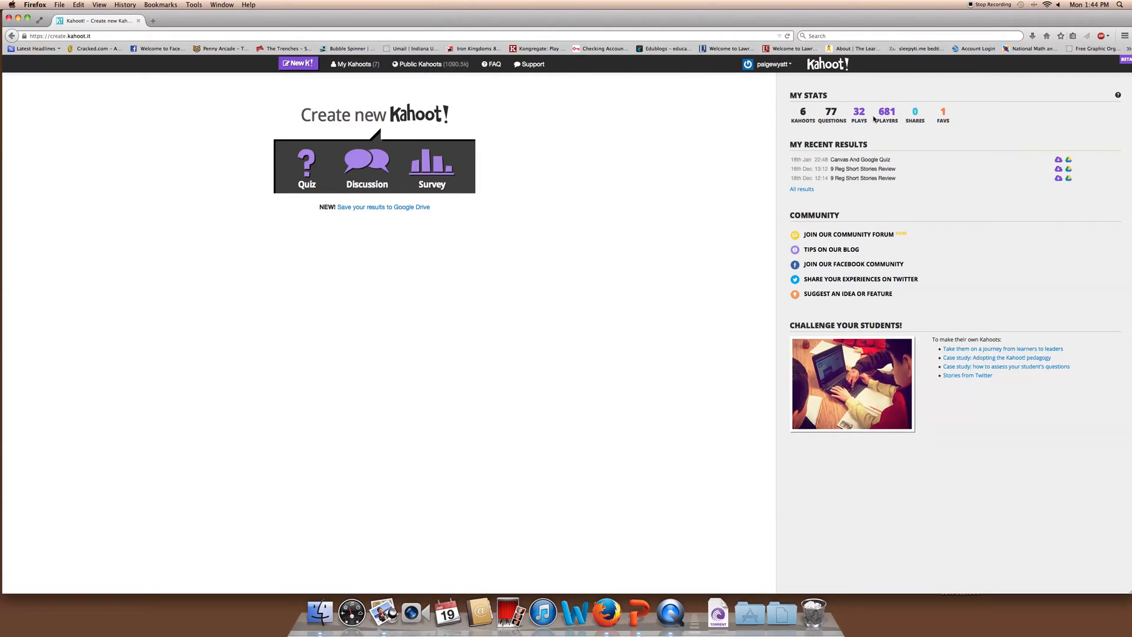
{"action": "left_click", "coordinate": [800, 189]}
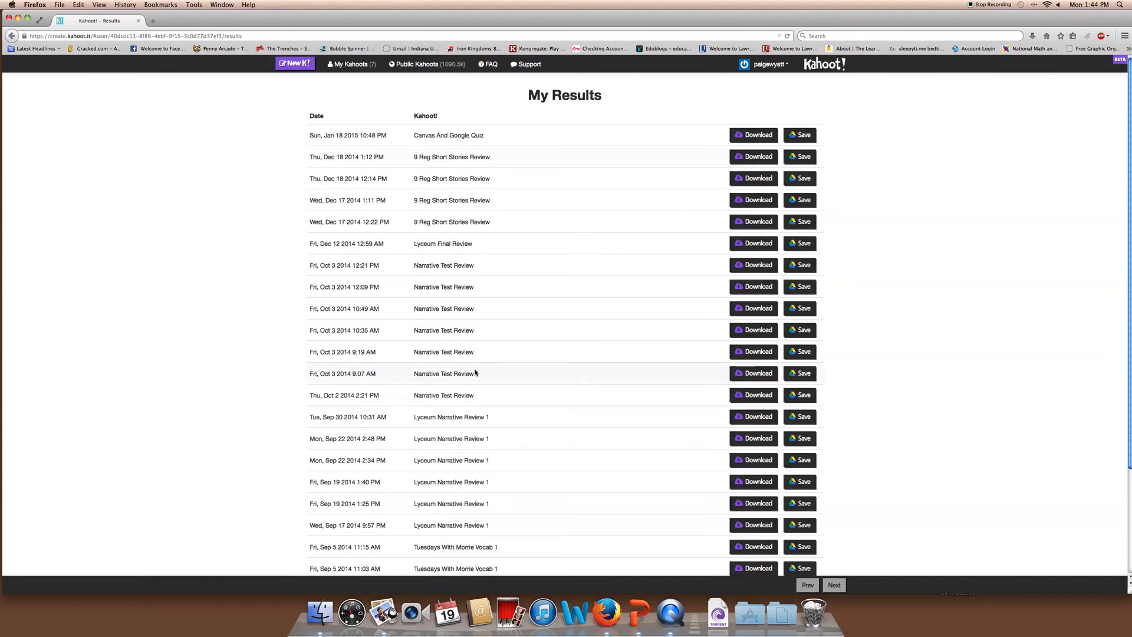
{"action": "scroll", "coordinate": [484, 326], "scroll_direction": "down", "scroll_amount": 5}
{"action": "scroll", "coordinate": [639, 346], "scroll_direction": "up", "scroll_amount": 5}
{"action": "left_click", "coordinate": [11, 36]}
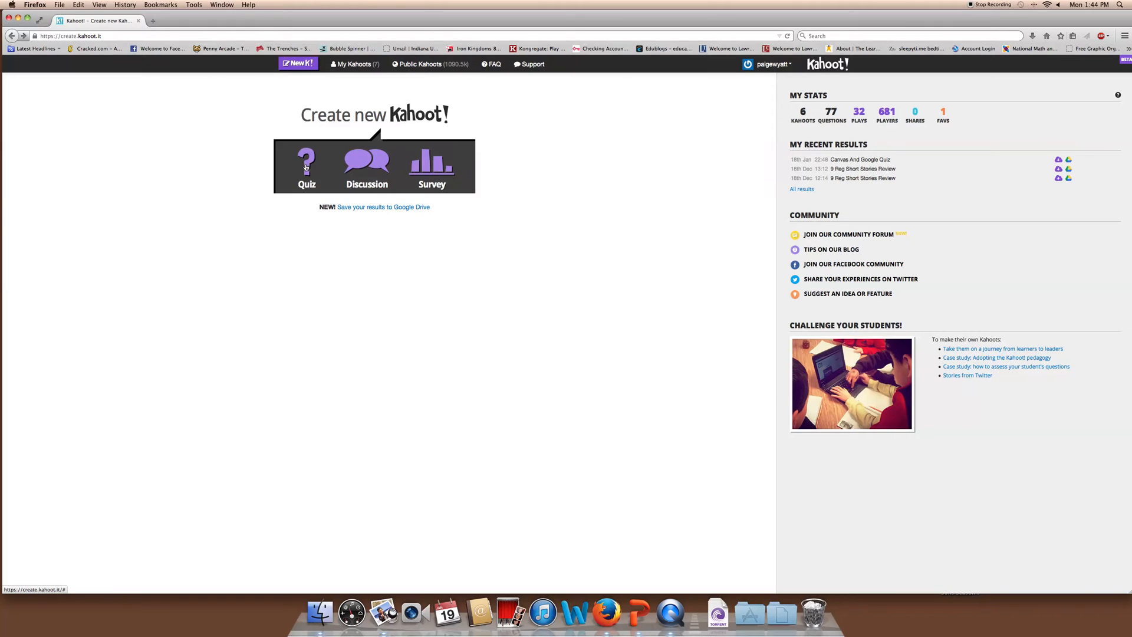
Create a new Quiz titled 'Test Quiz 1' and go on to its first question
{"action": "left_click", "coordinate": [306, 166]}
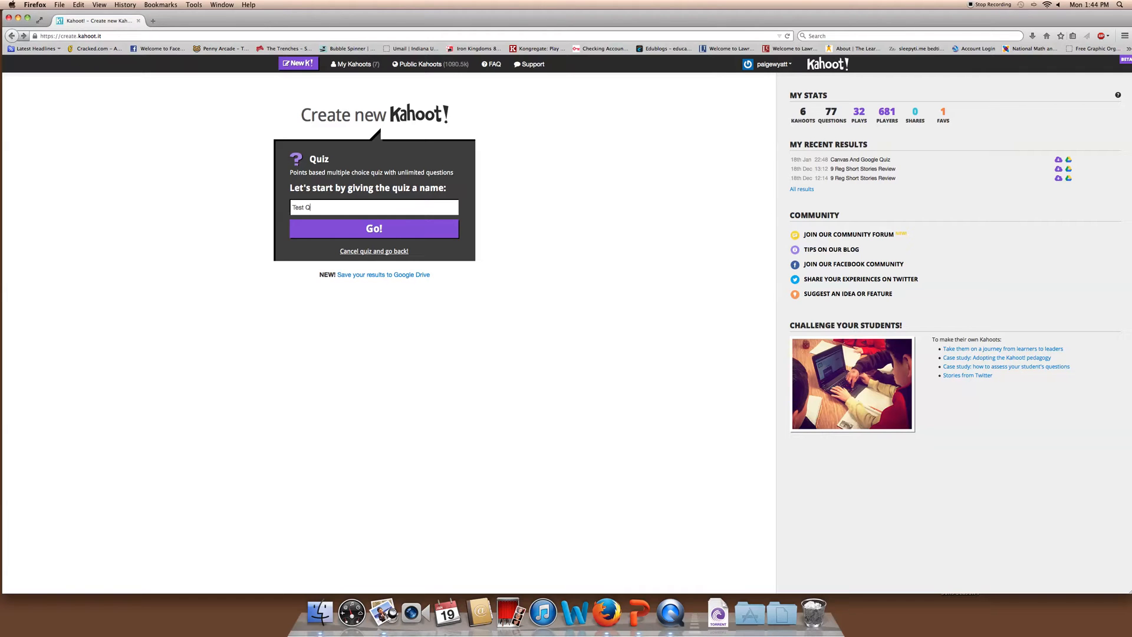
{"action": "type", "text": "Test Quiz 1"}
{"action": "left_click", "coordinate": [406, 235]}
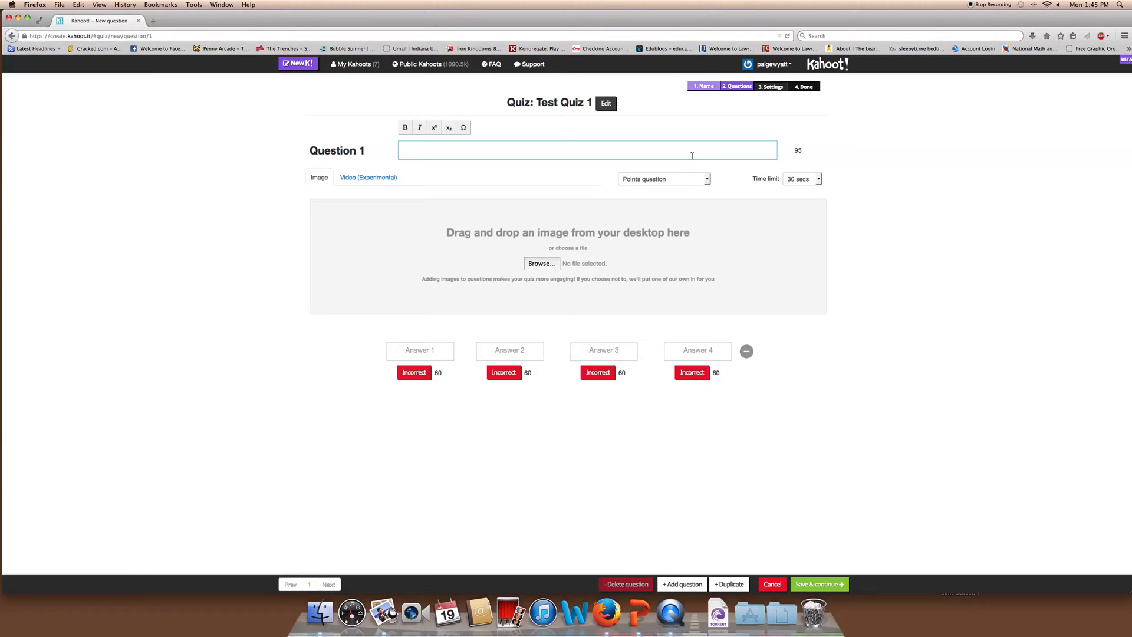
Enter the question 'What is Kahoot?' with answers A game, A quiz, A tool, All of the above
{"action": "type", "text": "What "}
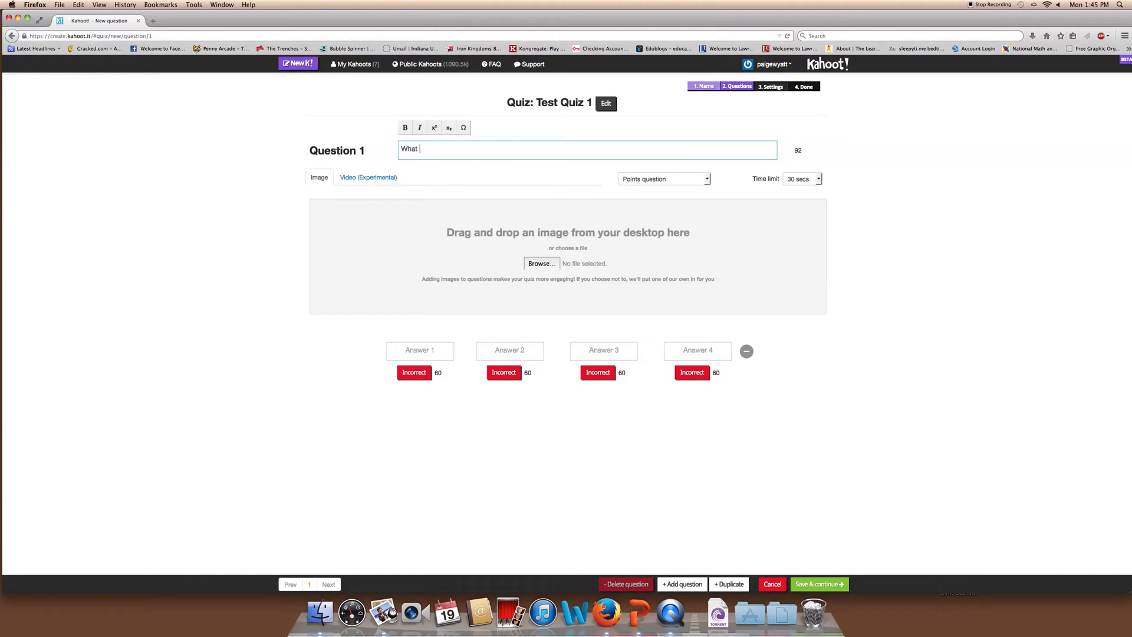
{"action": "type", "text": "is Kahoot!"}
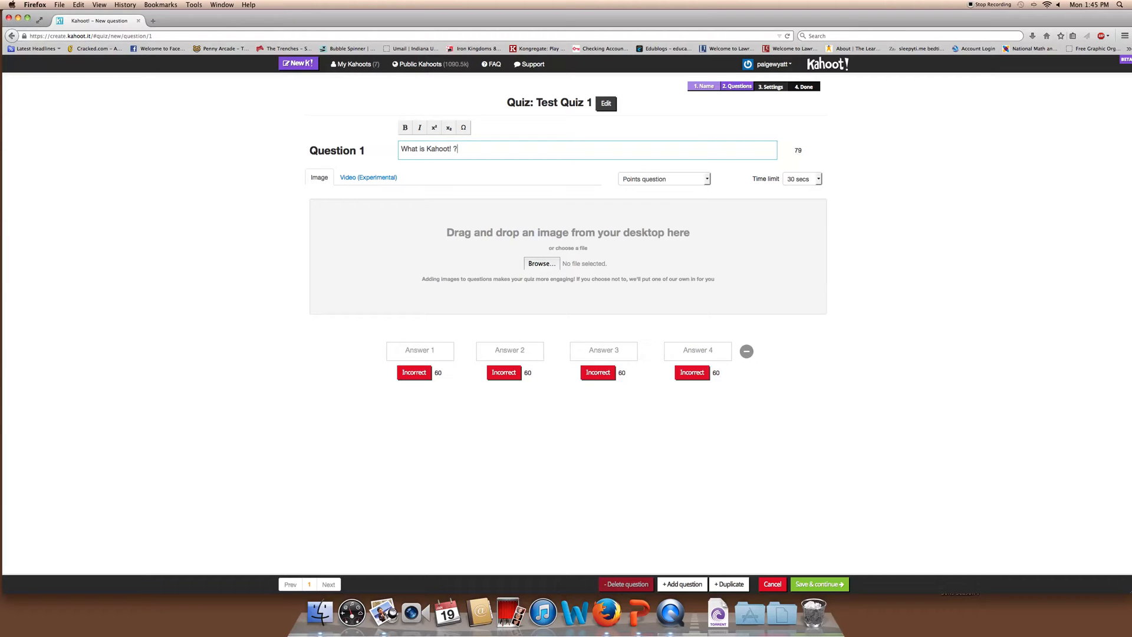
{"action": "key", "text": "BackSpace"}
{"action": "key", "text": "BackSpace"}
{"action": "key", "text": "BackSpace"}
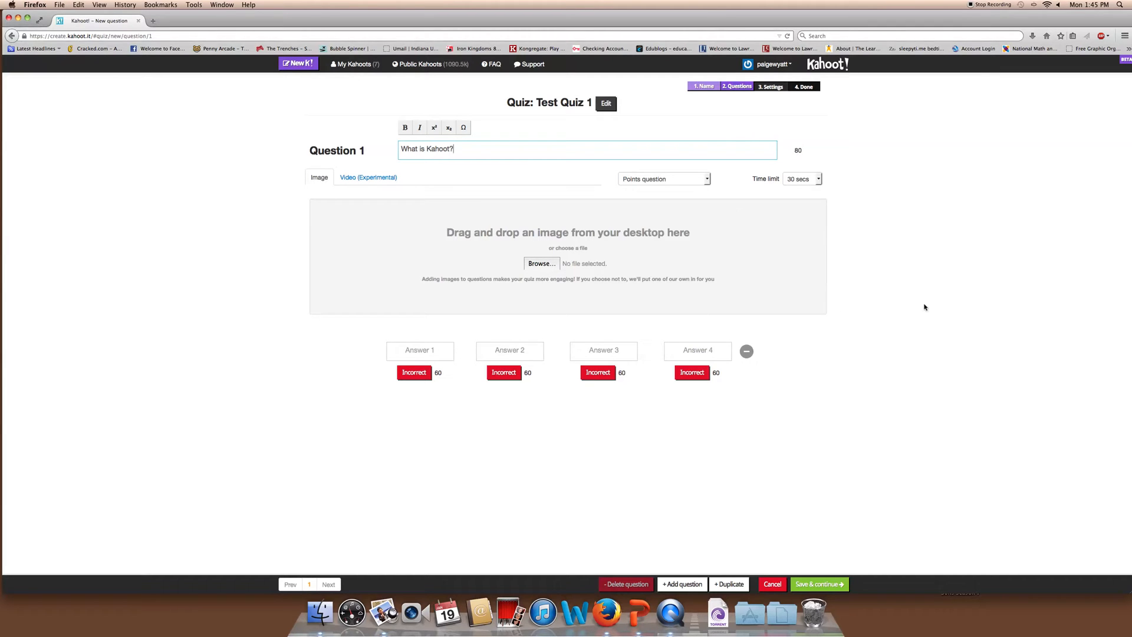
{"action": "left_click", "coordinate": [575, 187]}
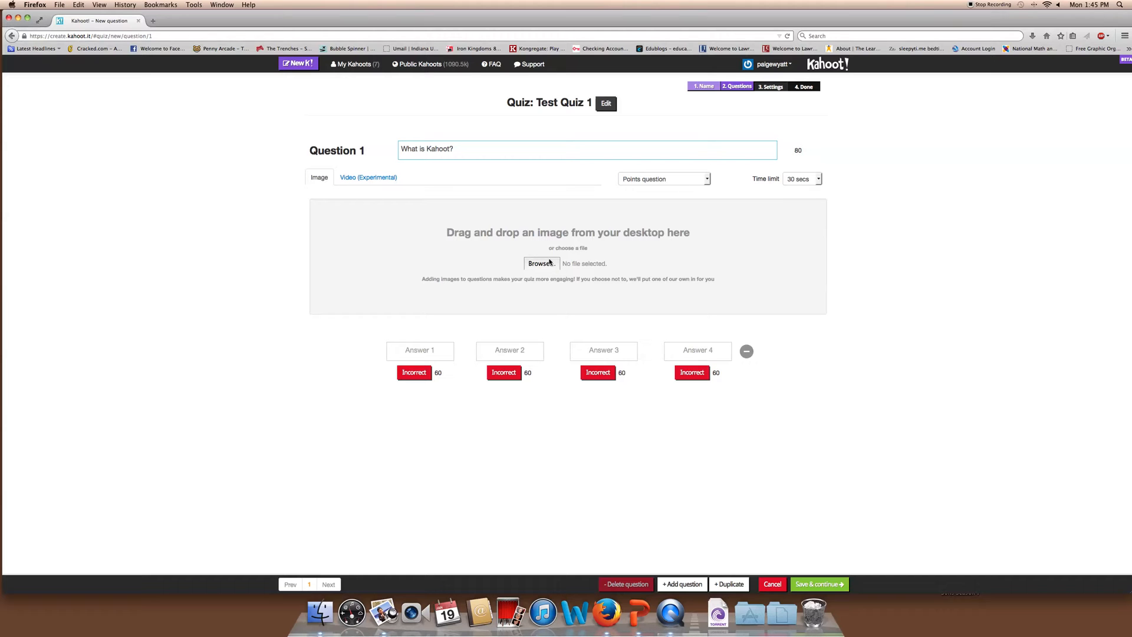
{"action": "left_click", "coordinate": [419, 351]}
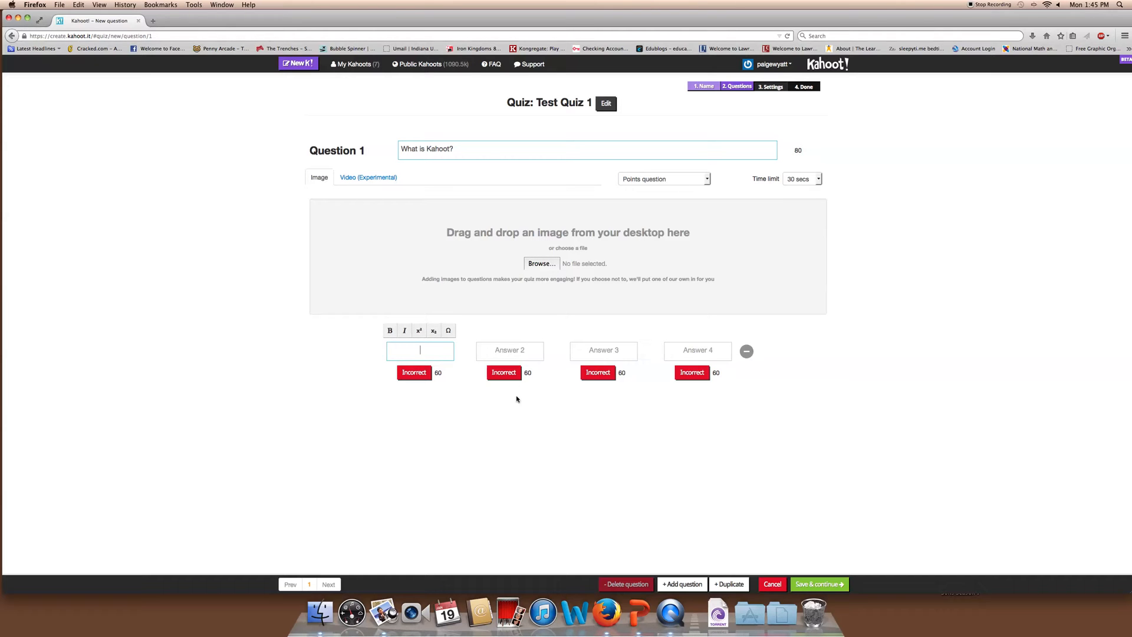
{"action": "type", "text": "A game"}
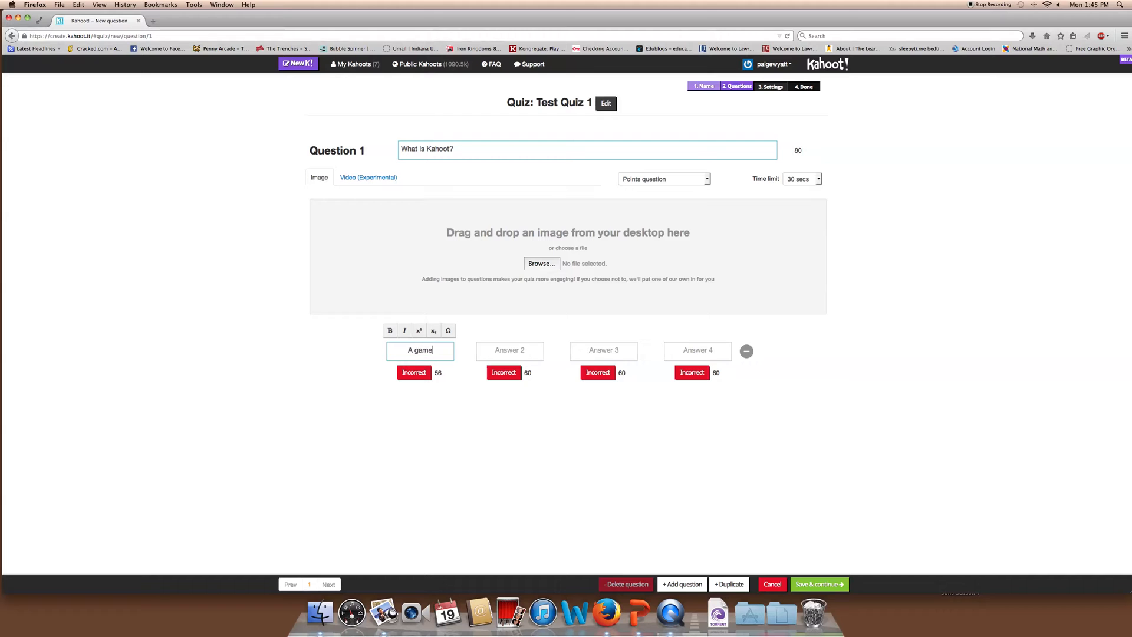
{"action": "key", "text": "Tab"}
{"action": "type", "text": "A quiz"}
{"action": "key", "text": "Tab"}
{"action": "type", "text": "A"}
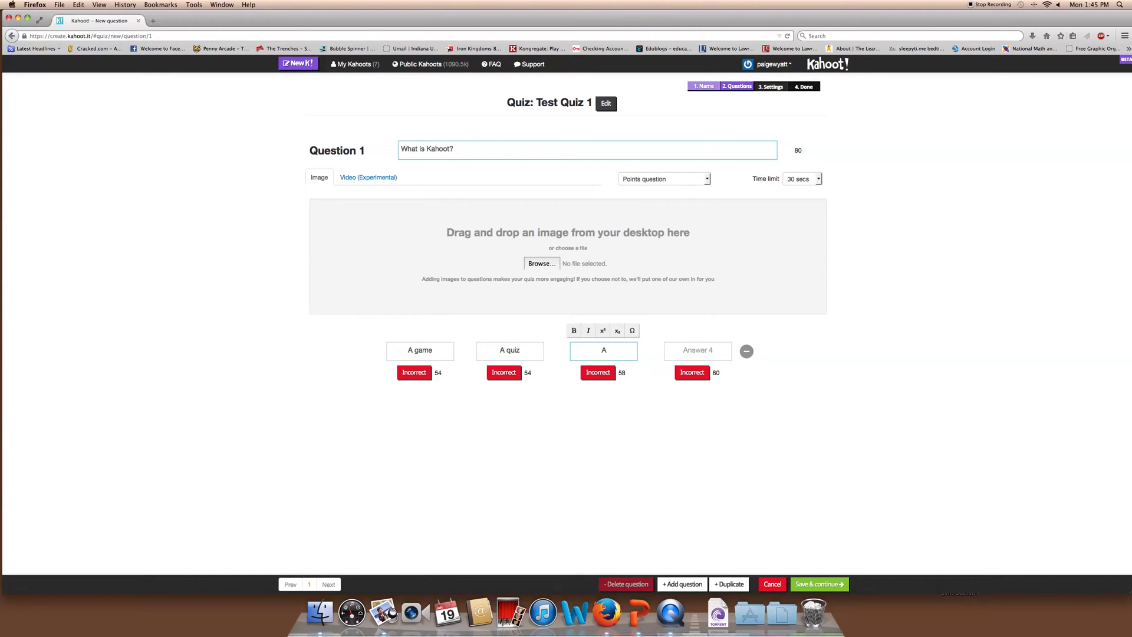
{"action": "type", "text": " tool"}
{"action": "key", "text": "Tab"}
{"action": "type", "text": "All of the above"}
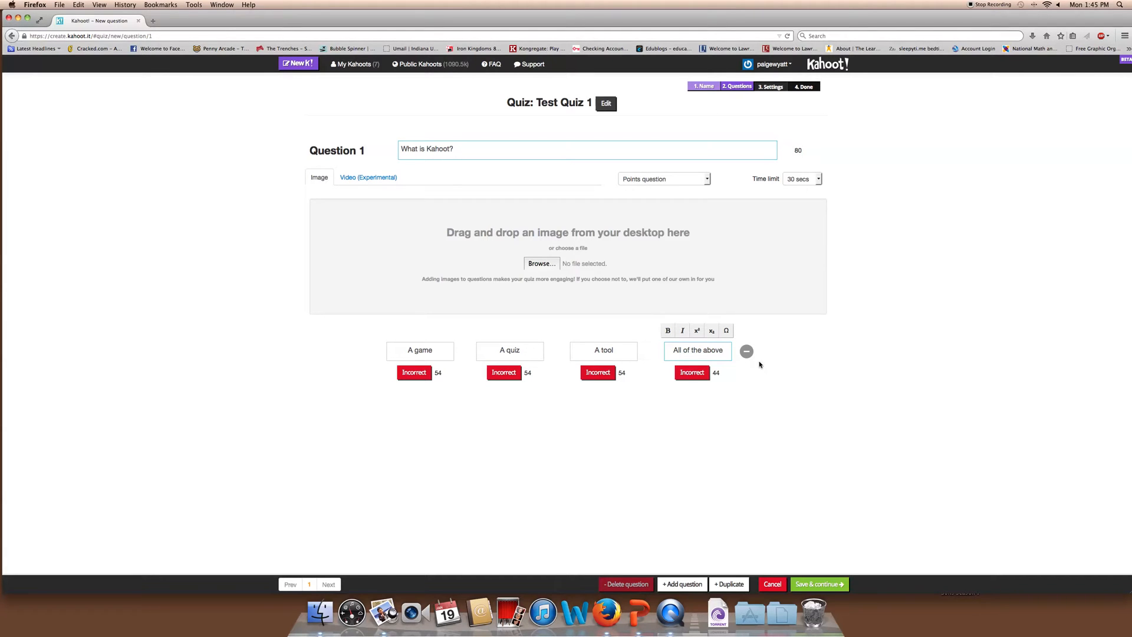
Mark 'All of the above' as the correct answer
{"action": "left_click", "coordinate": [691, 375]}
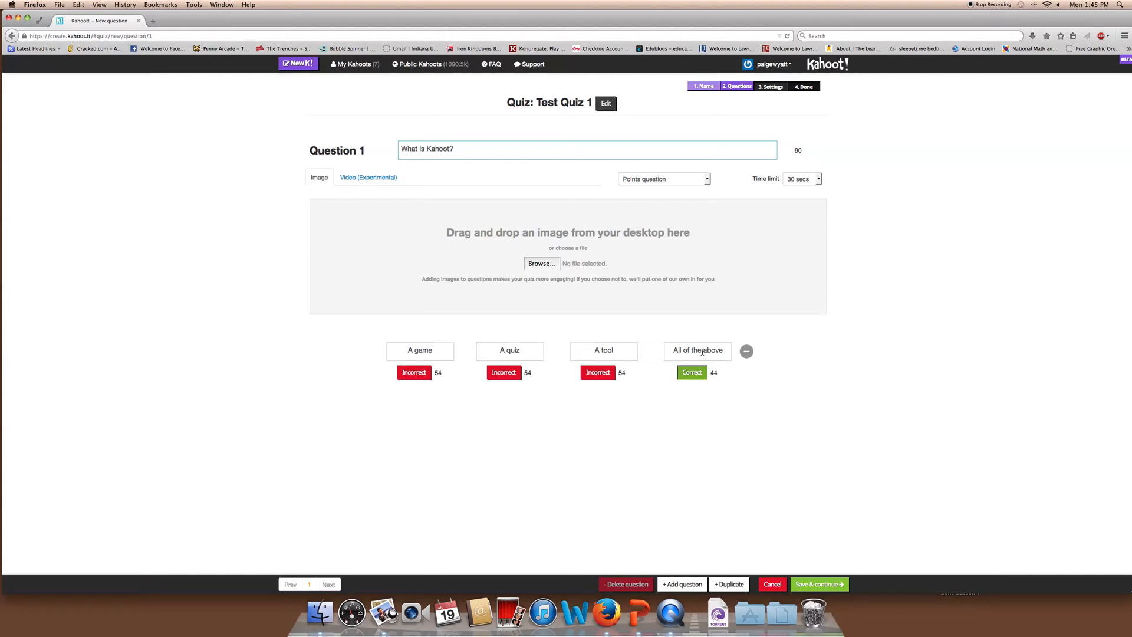
{"action": "left_click", "coordinate": [746, 350]}
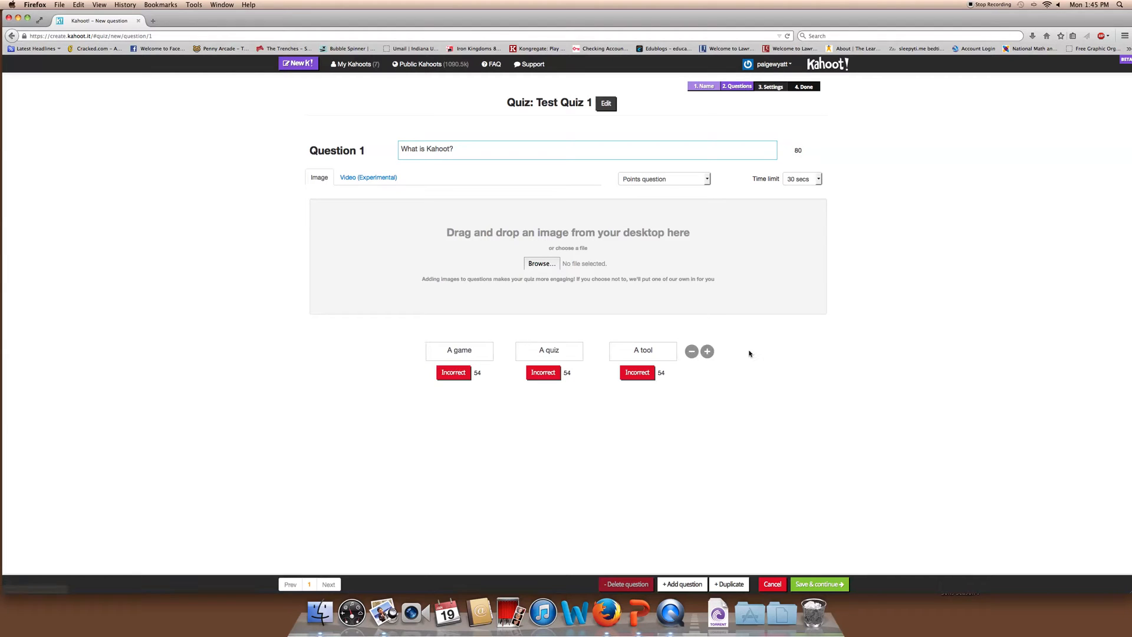
{"action": "left_click", "coordinate": [707, 351]}
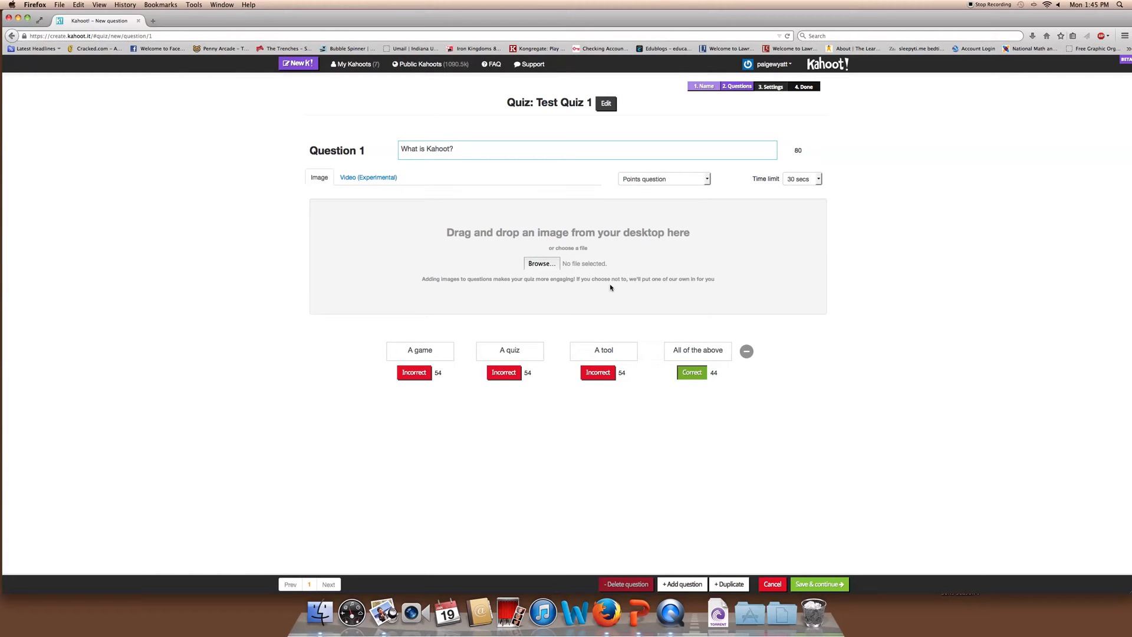
Upload odyssey.jpg as Question 1's image, then add a blank Question 2
{"action": "left_click", "coordinate": [539, 263]}
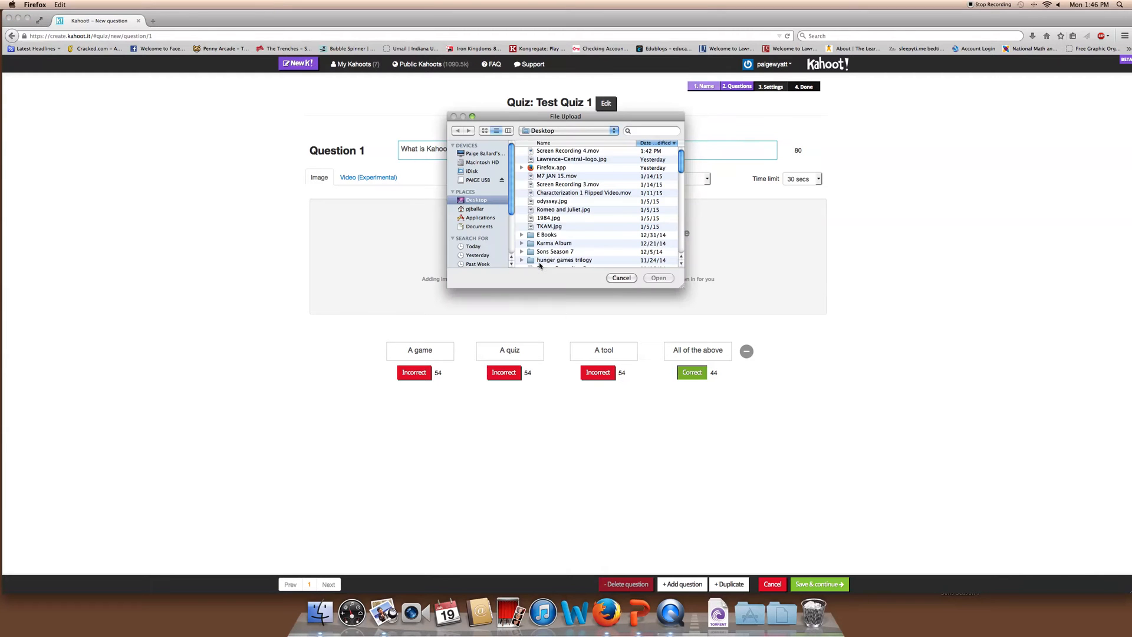
{"action": "scroll", "coordinate": [572, 190], "scroll_direction": "down", "scroll_amount": 5}
{"action": "scroll", "coordinate": [571, 190], "scroll_direction": "up", "scroll_amount": 5}
{"action": "double_click", "coordinate": [553, 203]}
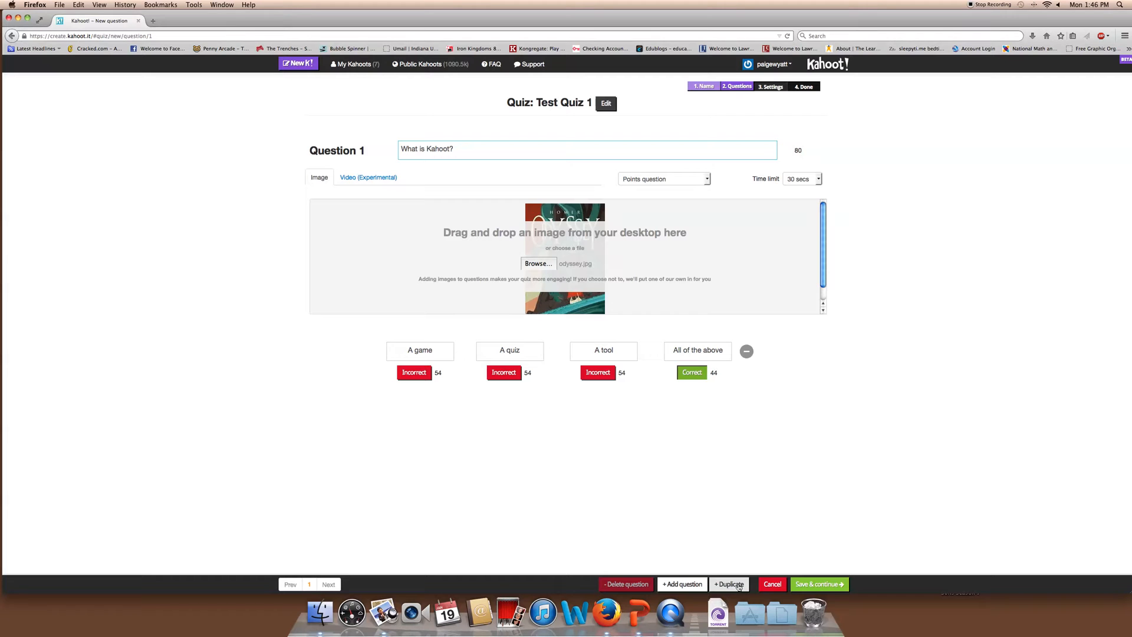
{"action": "left_click", "coordinate": [683, 584]}
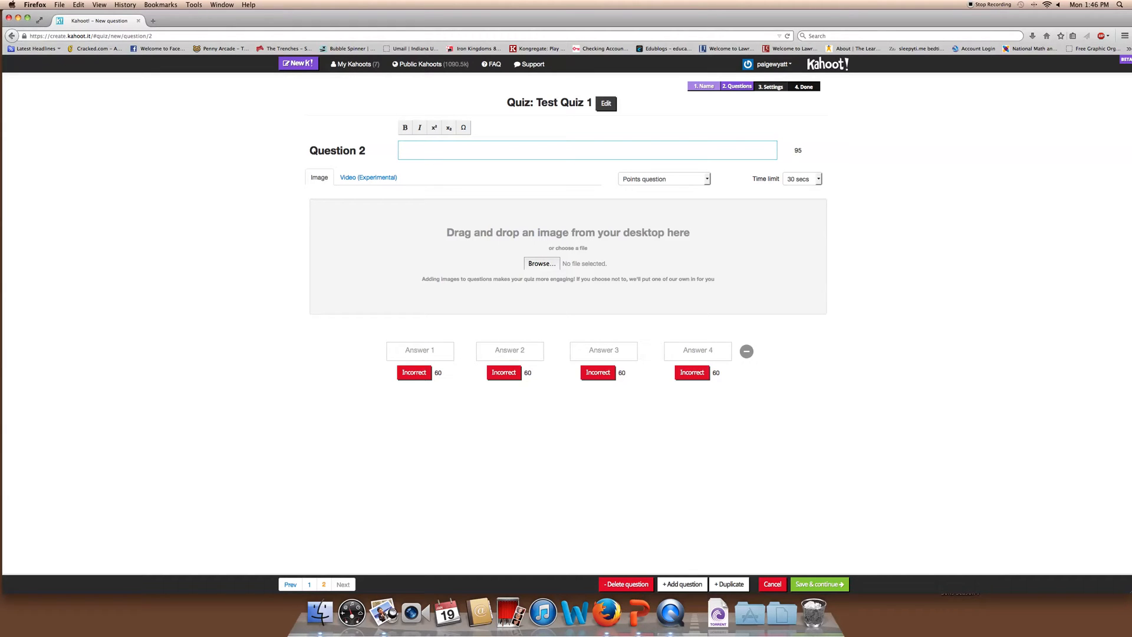
Write 'Example question' with Correct Answer marked right and three Incorrect answers, then add Question 3
{"action": "type", "text": "le question"}
{"action": "left_click", "coordinate": [415, 356]}
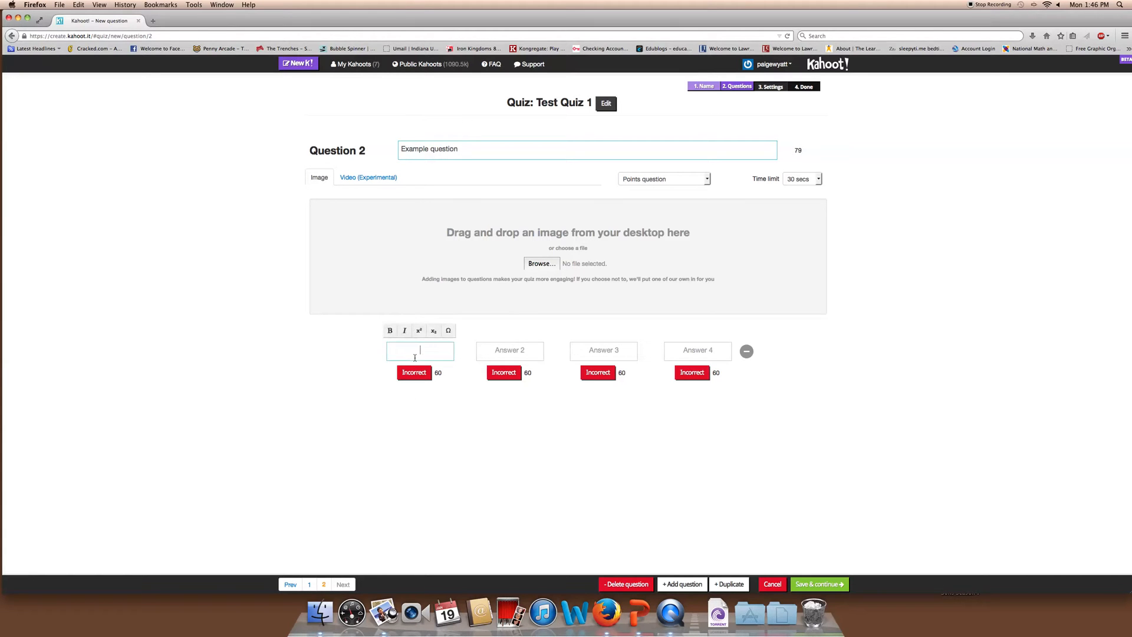
{"action": "type", "text": "Correct Answer"}
{"action": "key", "text": "Tab"}
{"action": "type", "text": "Incorrect"}
{"action": "key", "text": "Tab"}
{"action": "type", "text": "Incorrect"}
{"action": "key", "text": "Tab"}
{"action": "type", "text": "Incorrect"}
{"action": "left_click", "coordinate": [413, 372]}
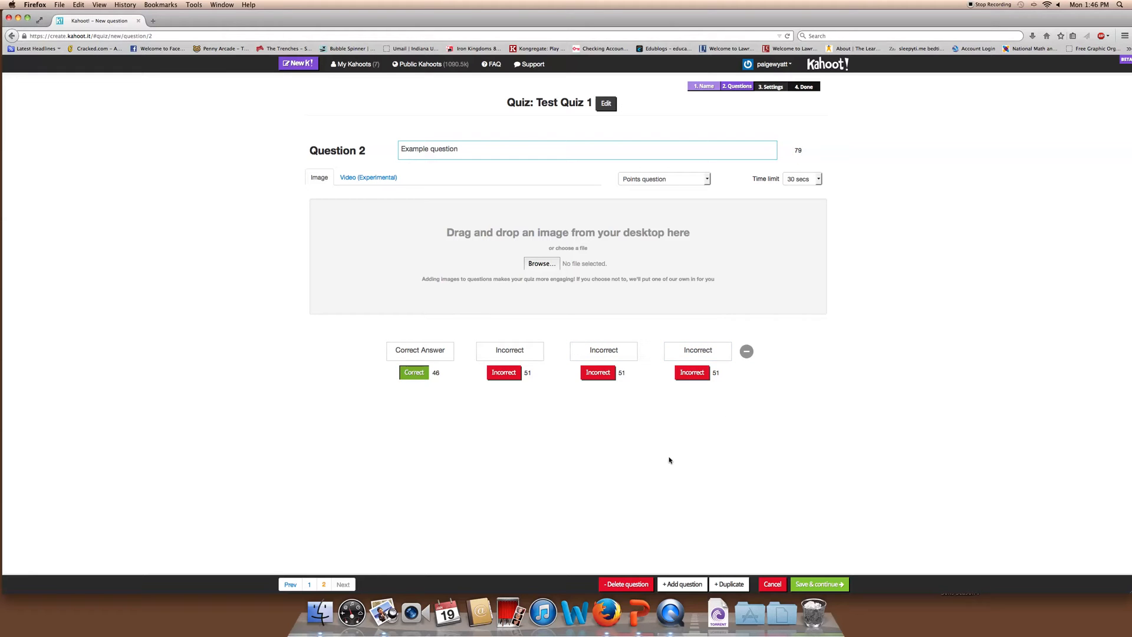
{"action": "left_click", "coordinate": [673, 583]}
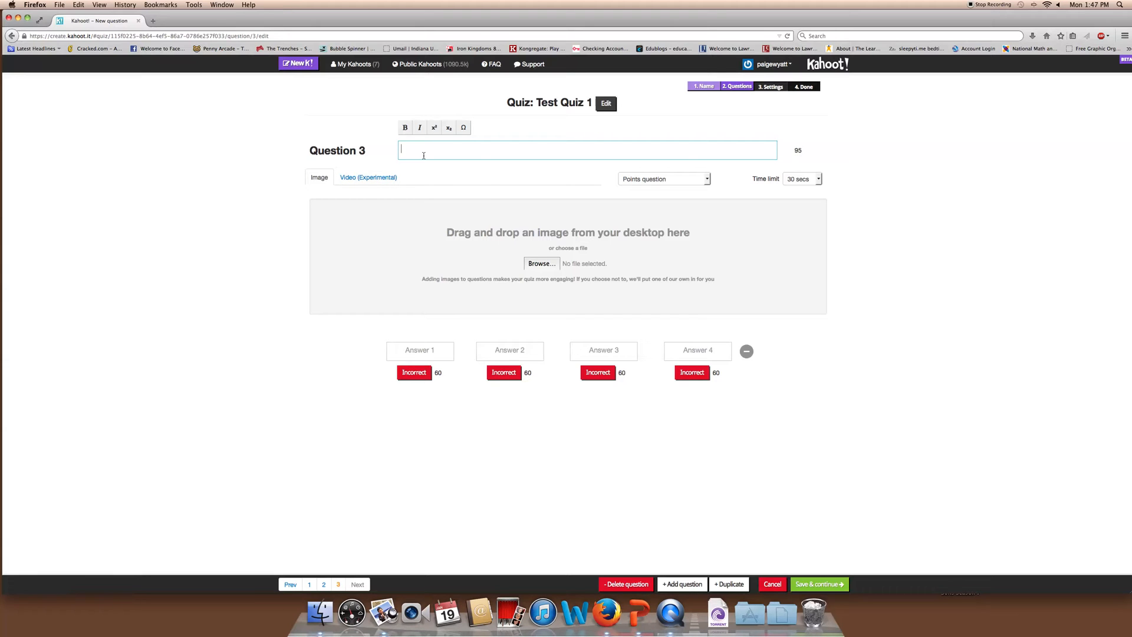
Write Question 3 asking what persuasive appeal the video shows, and switch to Video (Experimental)
{"action": "type", "text": "t type of persuasive appeal"}
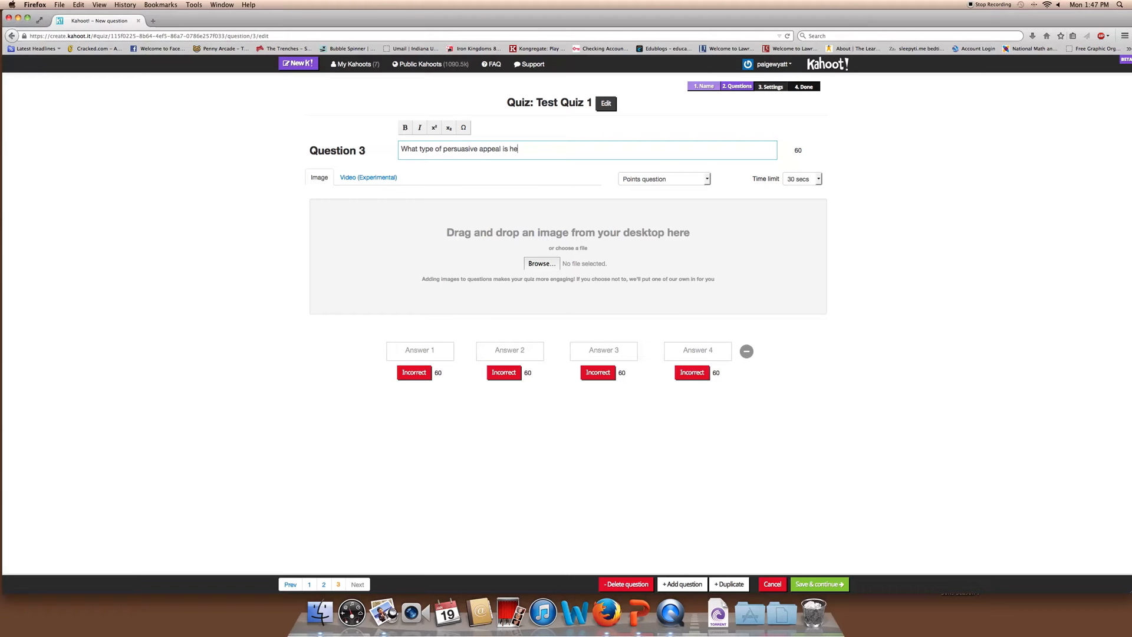
{"action": "type", "text": " is happening in thies video?"}
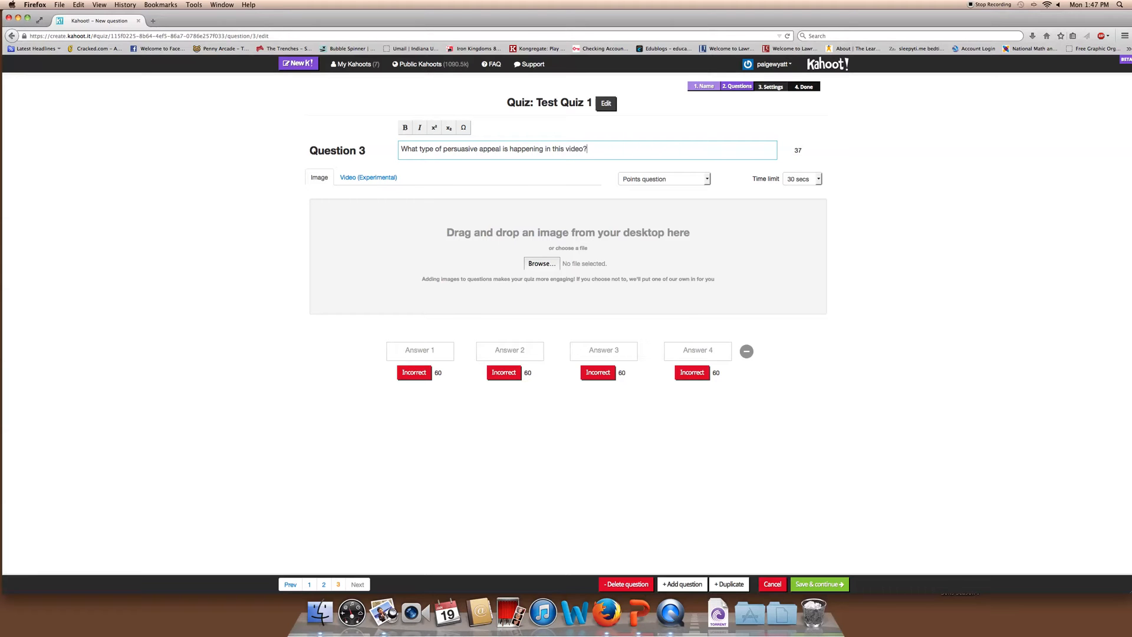
{"action": "left_click", "coordinate": [356, 178]}
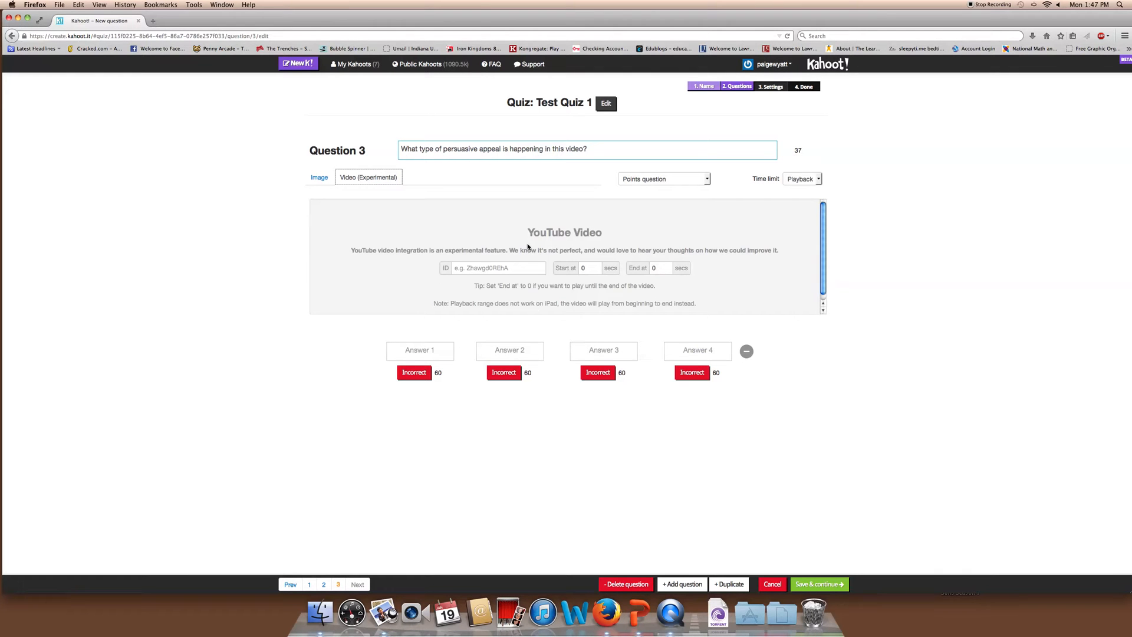
{"action": "left_click", "coordinate": [489, 269]}
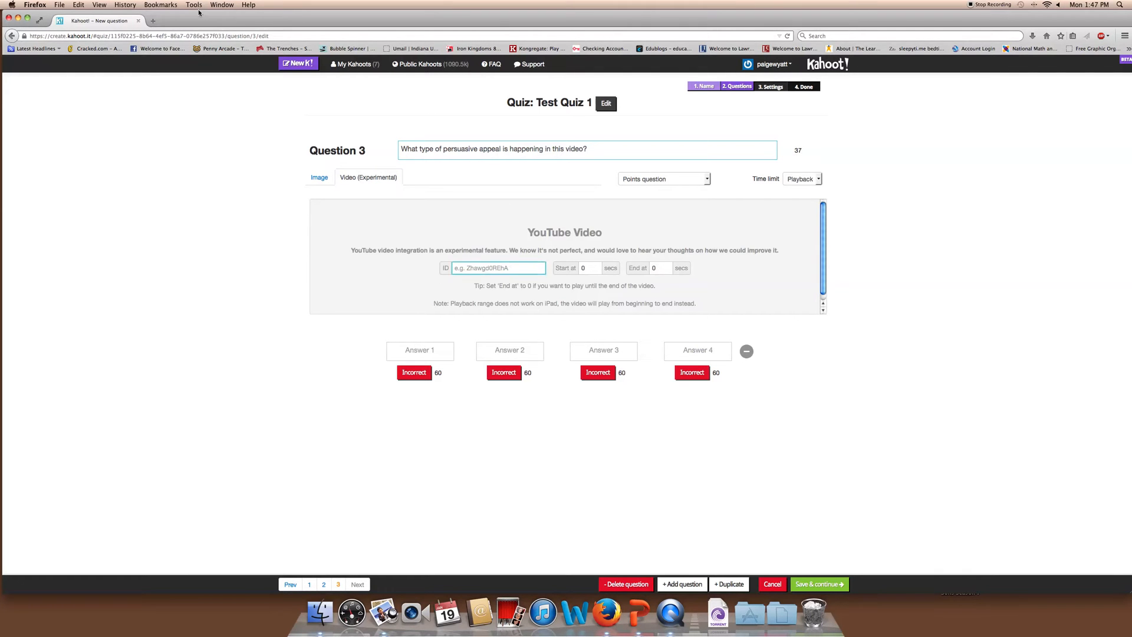
Open YouTube in a new browser tab
{"action": "left_click", "coordinate": [152, 21]}
{"action": "type", "text": "youtube.com"}
{"action": "key", "text": "Return"}
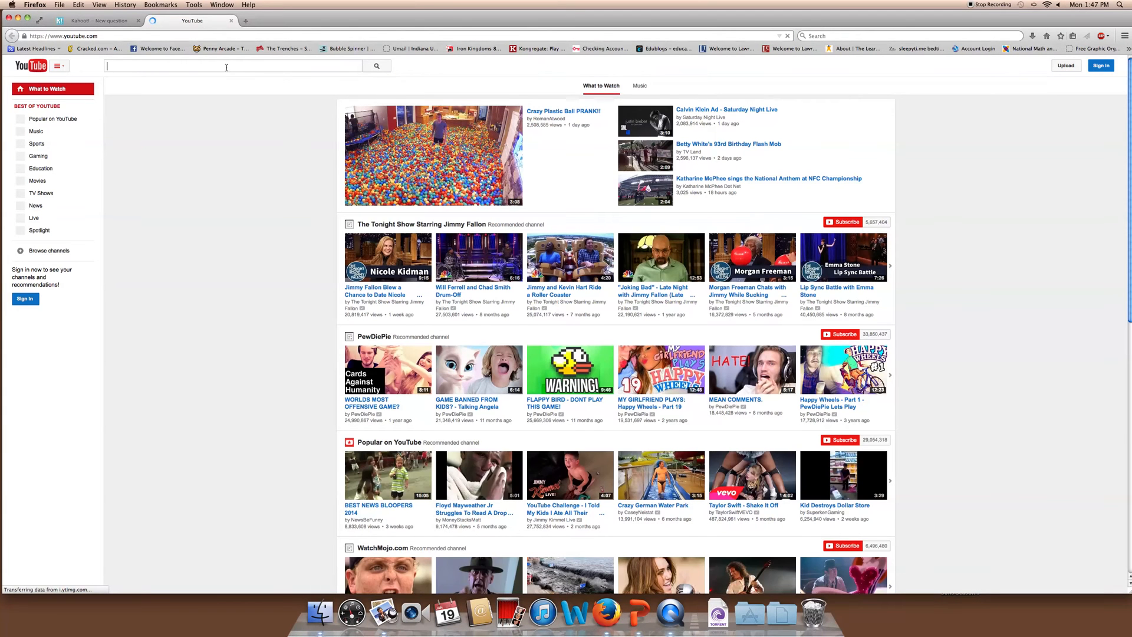
Search 'billy mays commercial', open the OxiClean It's Amazing video and copy its URL
{"action": "type", "text": "billy mays commercial"}
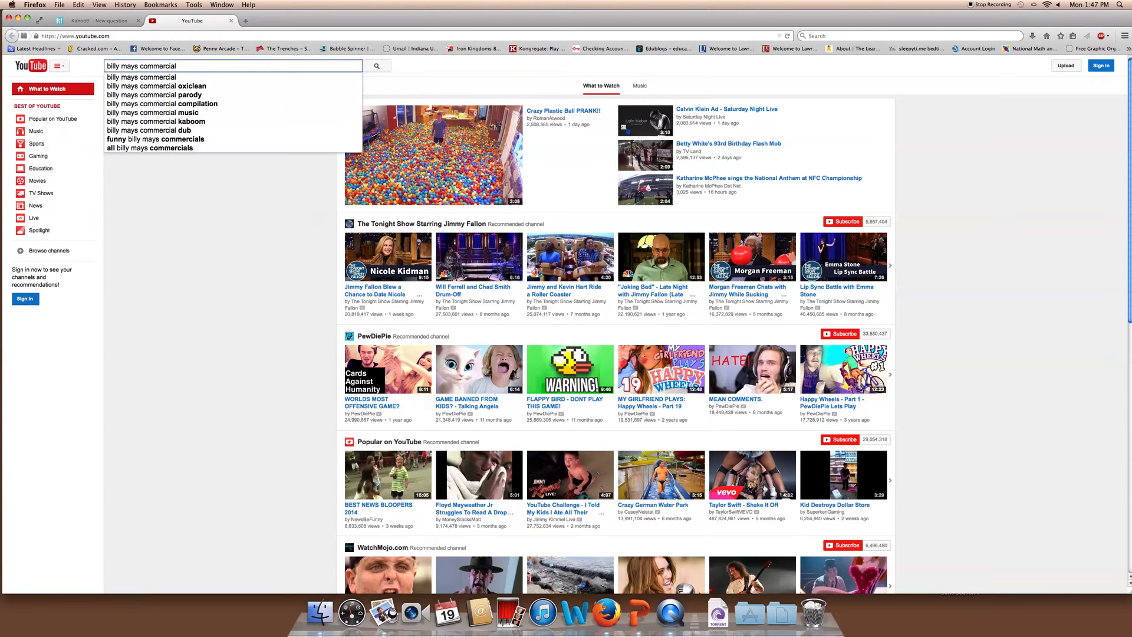
{"action": "left_click", "coordinate": [237, 87]}
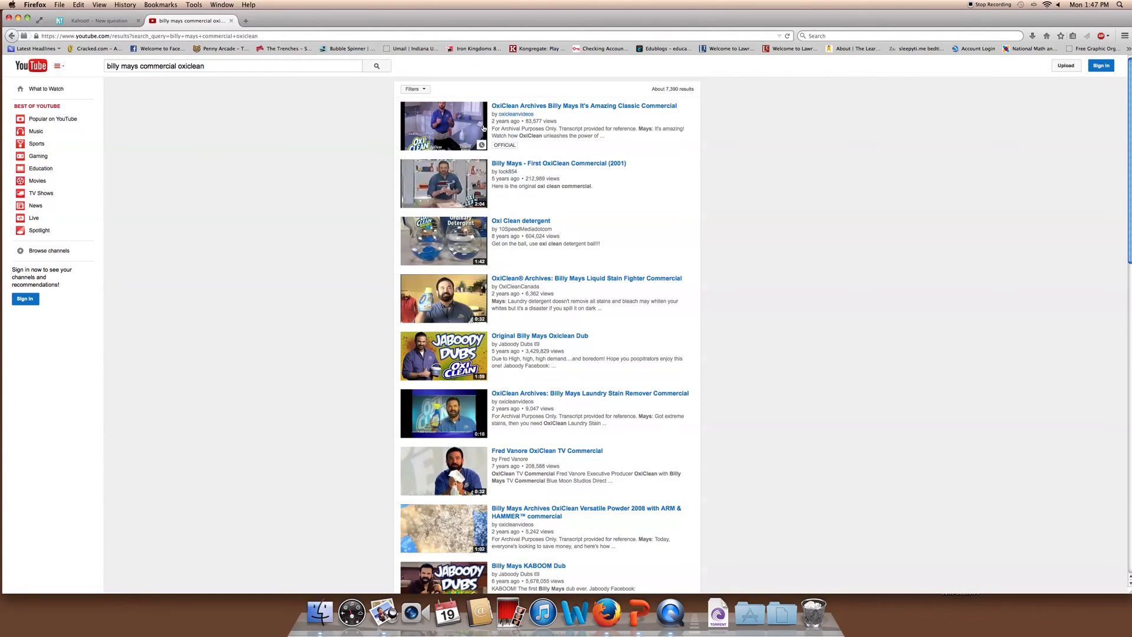
{"action": "left_click", "coordinate": [436, 126]}
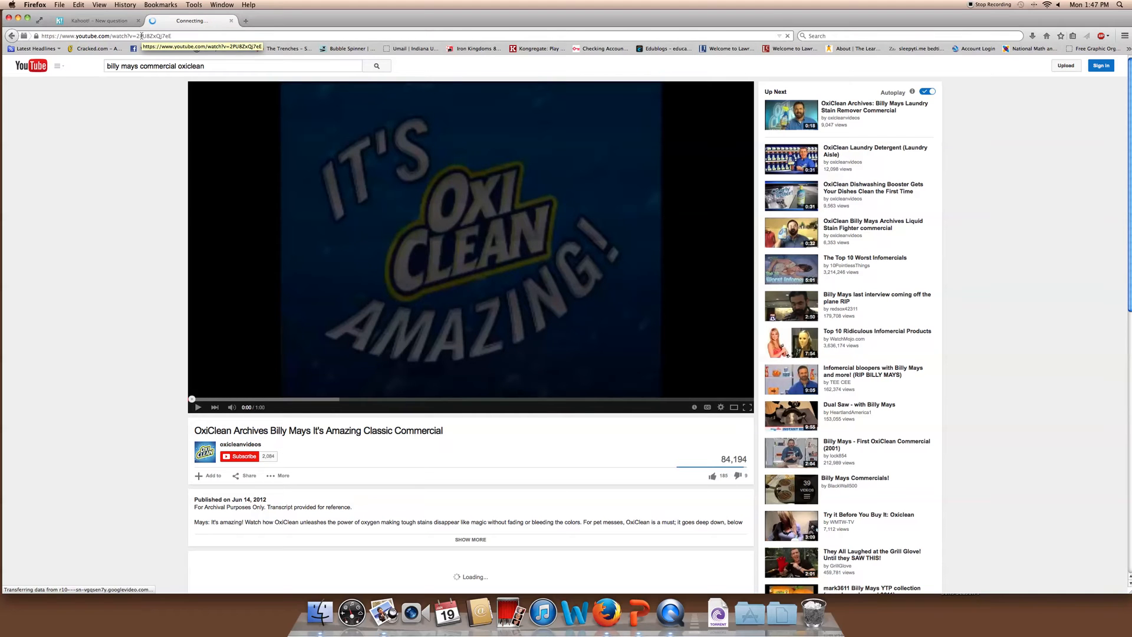
{"action": "left_click", "coordinate": [142, 36]}
{"action": "right_click", "coordinate": [143, 36]}
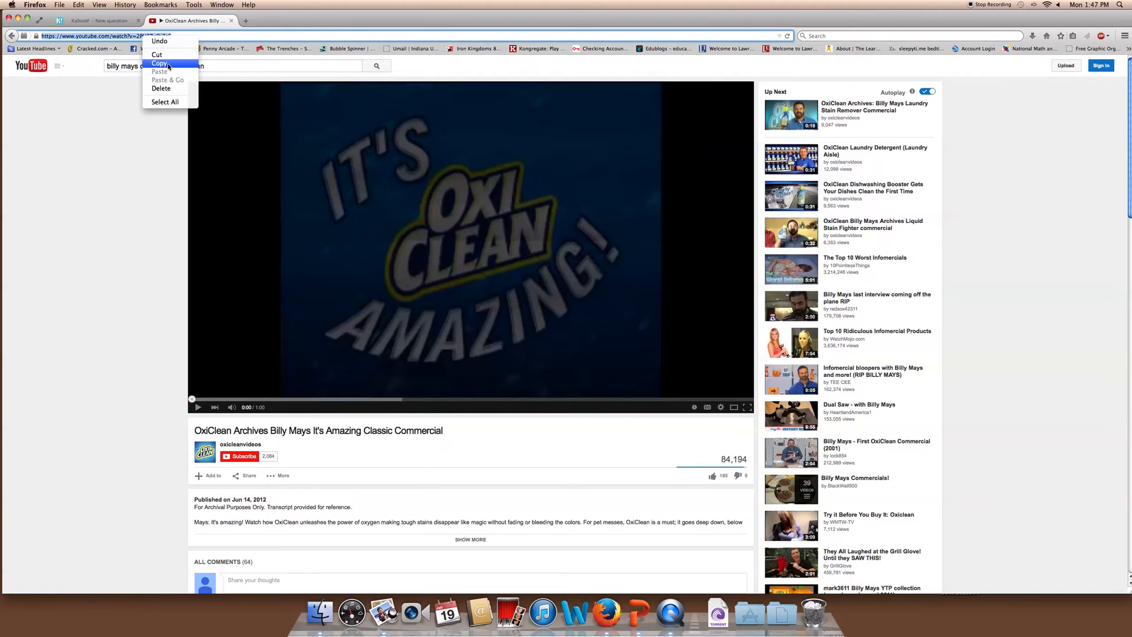
{"action": "left_click", "coordinate": [160, 63]}
Paste the video link into Question 3's ID field as 2PU8ZxQj7eE, ending at 10 seconds
{"action": "left_click", "coordinate": [91, 22]}
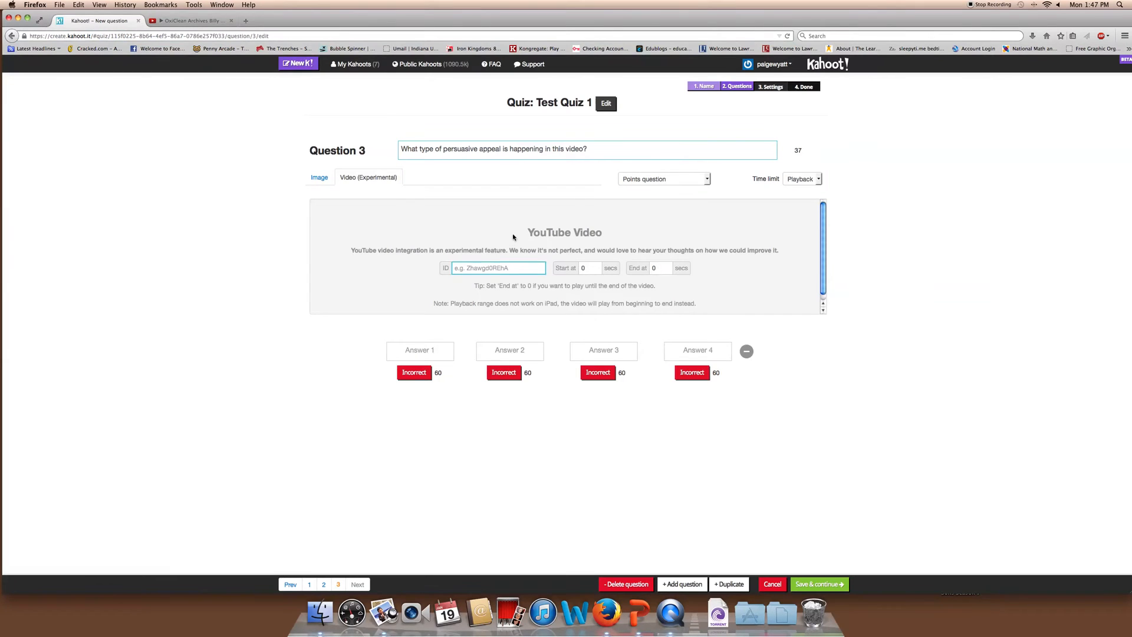
{"action": "right_click", "coordinate": [471, 270]}
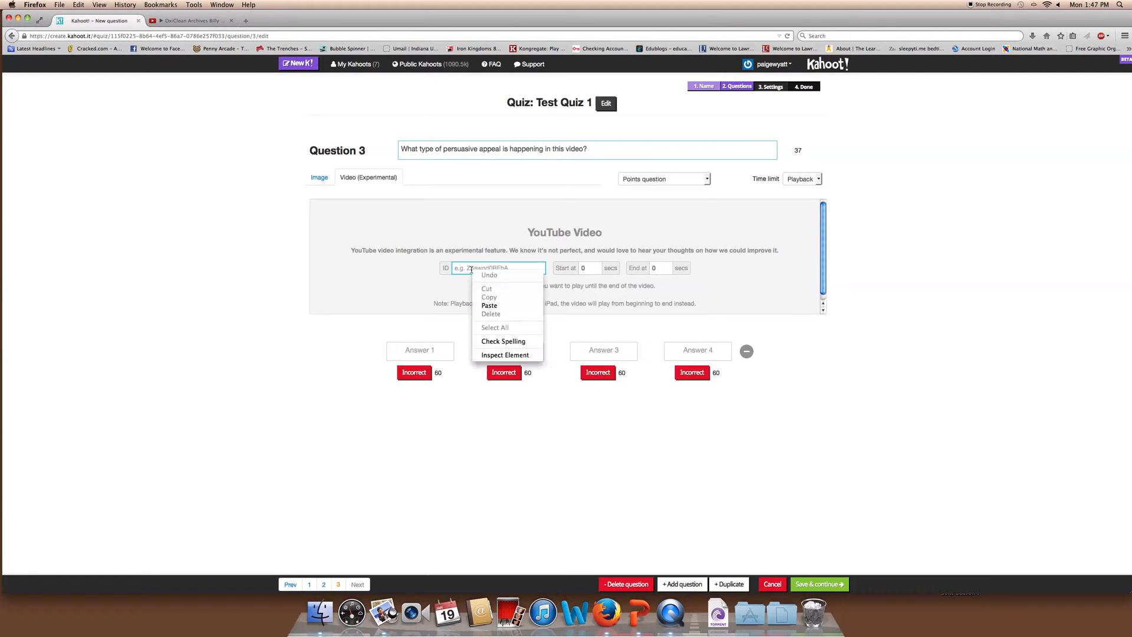
{"action": "left_click", "coordinate": [491, 307]}
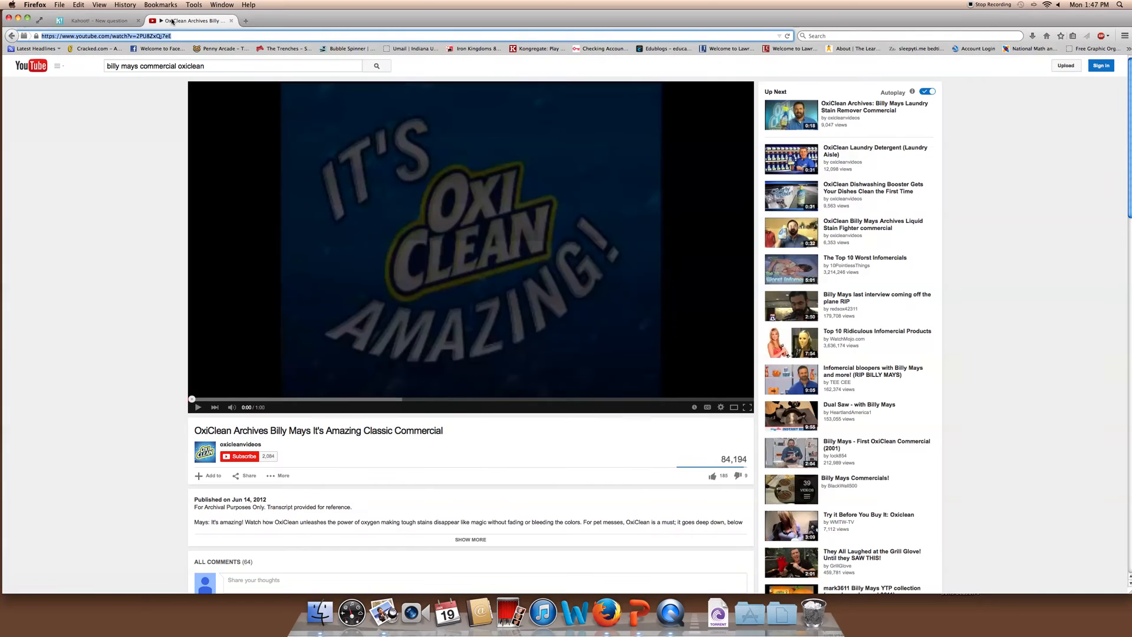
{"action": "left_click", "coordinate": [192, 20]}
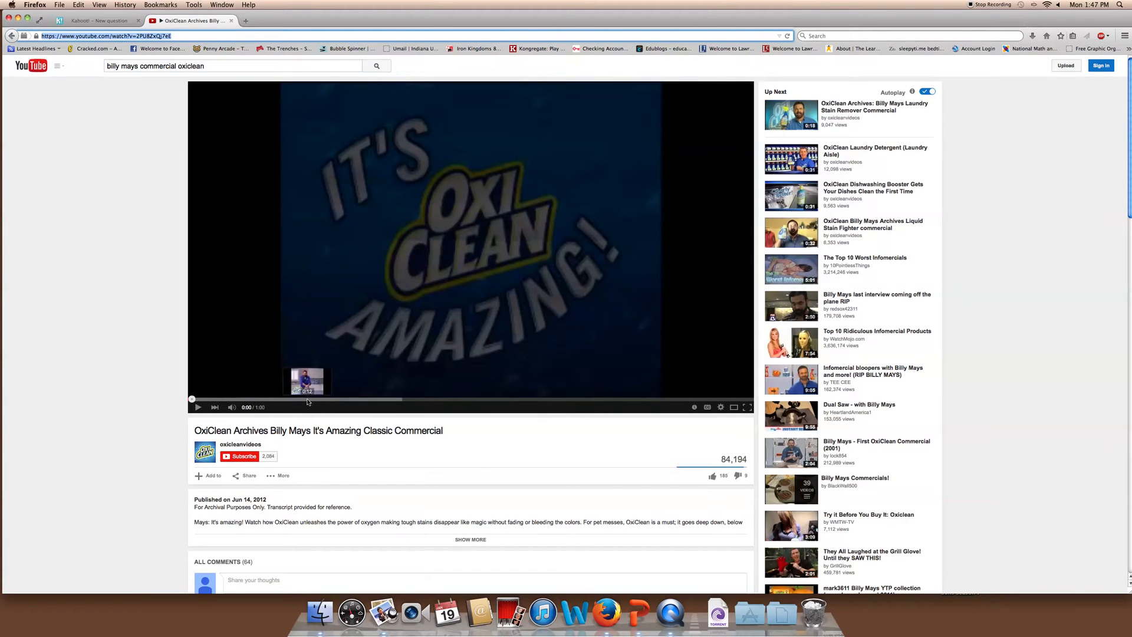
{"action": "left_click", "coordinate": [76, 22]}
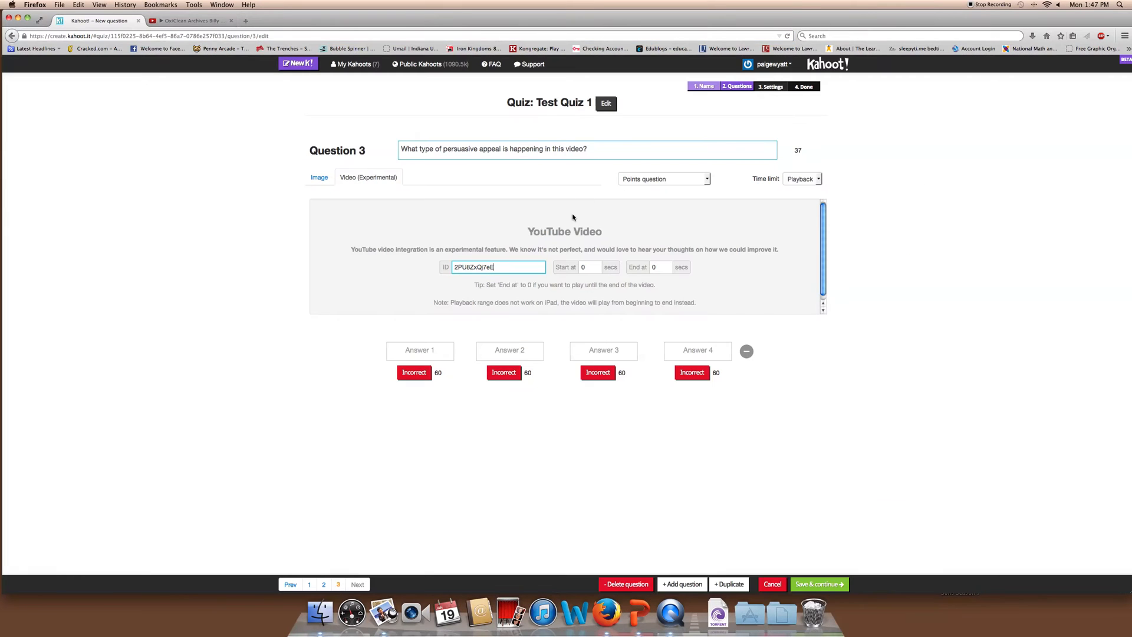
{"action": "left_click", "coordinate": [670, 265]}
Confirm the 10-second end, then enter Logos, Pathos, Ethos, All 3 with Logos correct
{"action": "left_click", "coordinate": [833, 413]}
{"action": "left_click", "coordinate": [416, 352]}
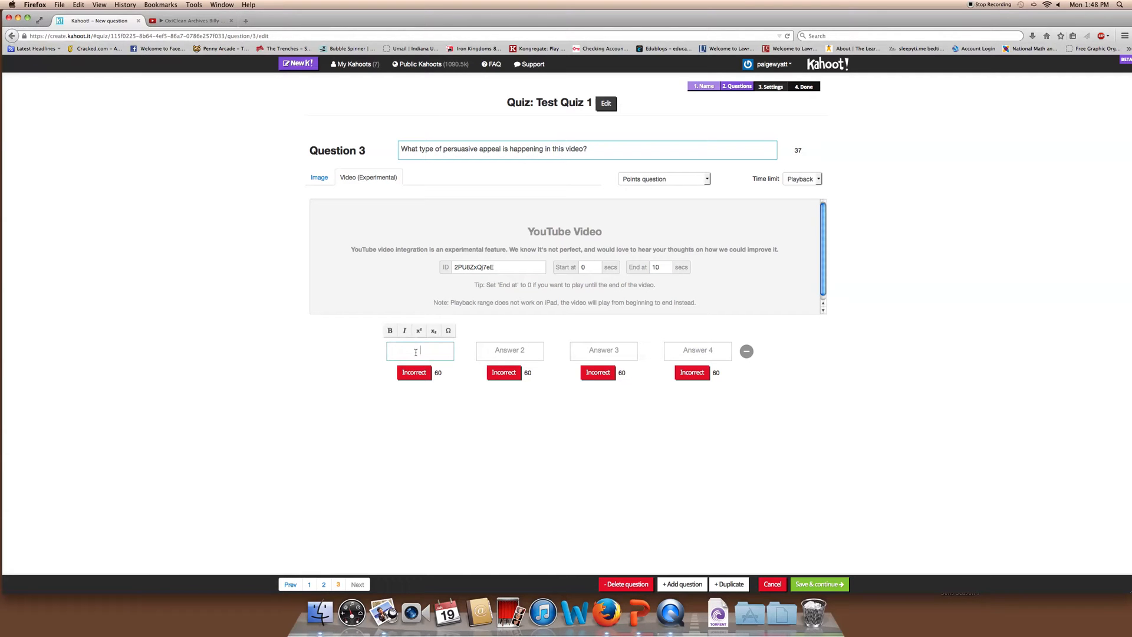
{"action": "type", "text": "Logos"}
{"action": "key", "text": "Tab"}
{"action": "type", "text": "Pathos"}
{"action": "key", "text": "Tab"}
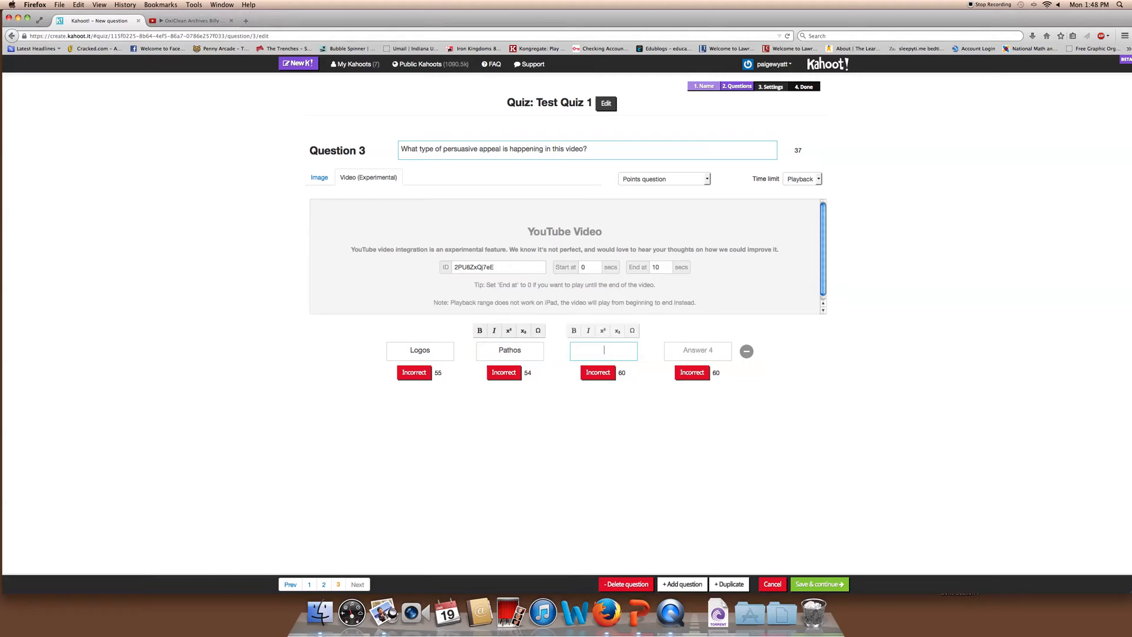
{"action": "type", "text": "Ethos"}
{"action": "key", "text": "Tab"}
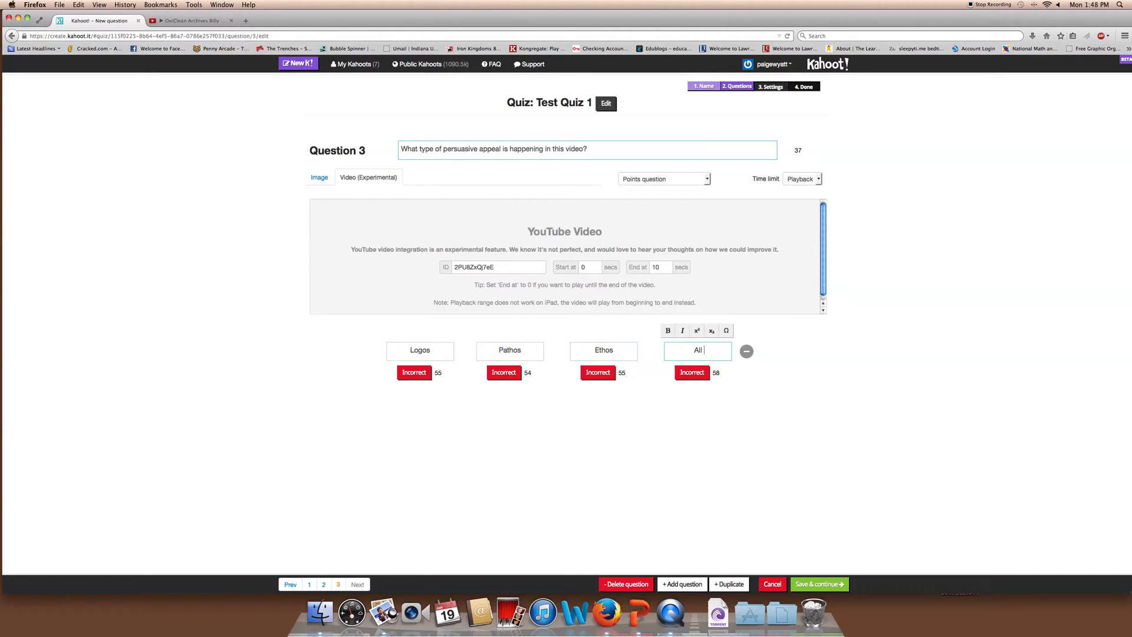
{"action": "type", "text": "All 3"}
{"action": "left_click", "coordinate": [415, 375]}
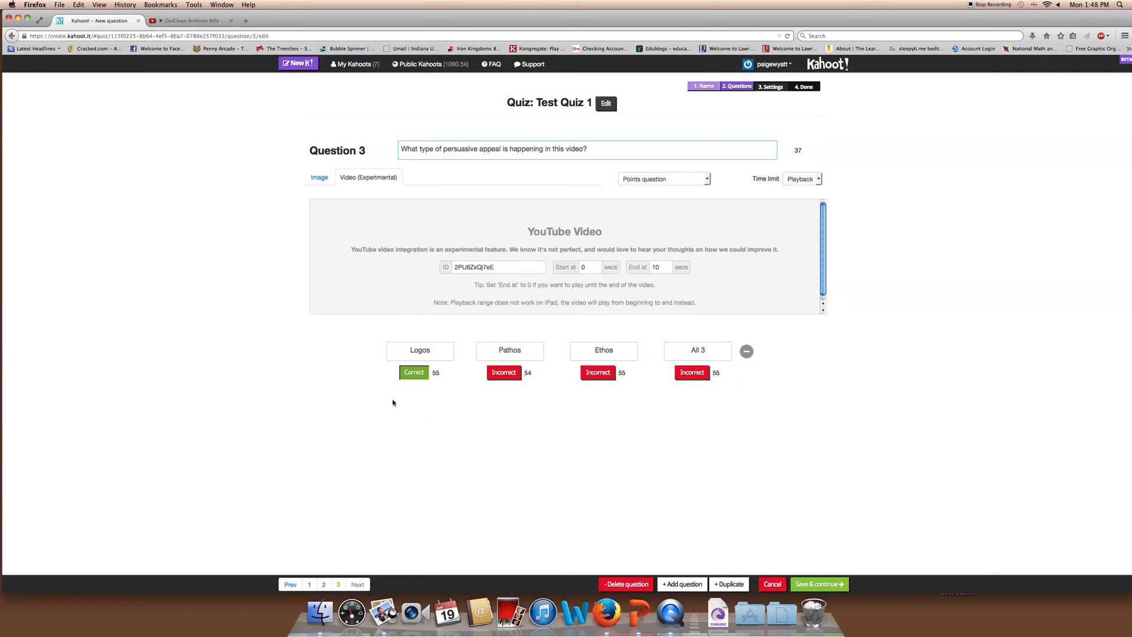
Check Question 3's time limit choices and keep it as a standard points question
{"action": "left_click", "coordinate": [813, 184]}
{"action": "left_click", "coordinate": [812, 184]}
{"action": "left_click", "coordinate": [671, 181]}
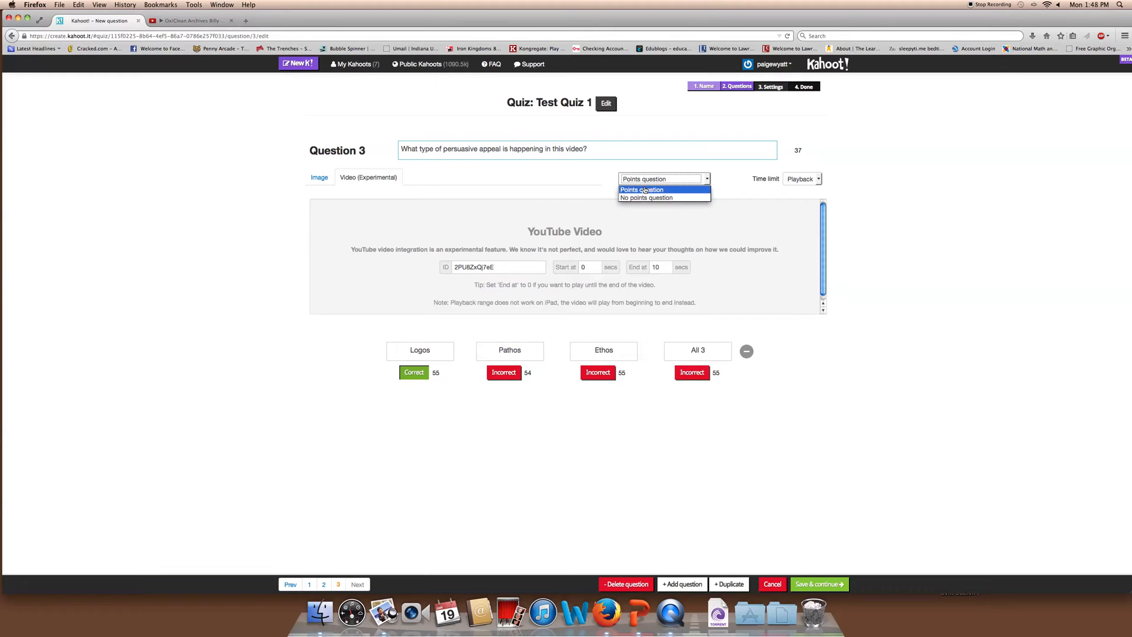
{"action": "left_click", "coordinate": [645, 190]}
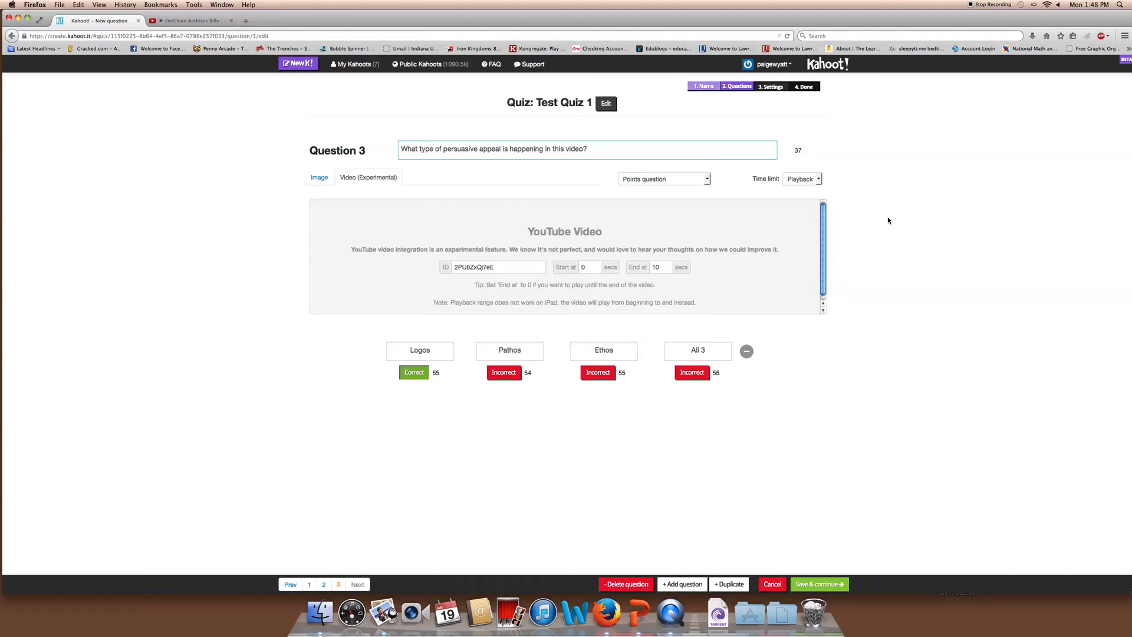
{"action": "left_click", "coordinate": [808, 180]}
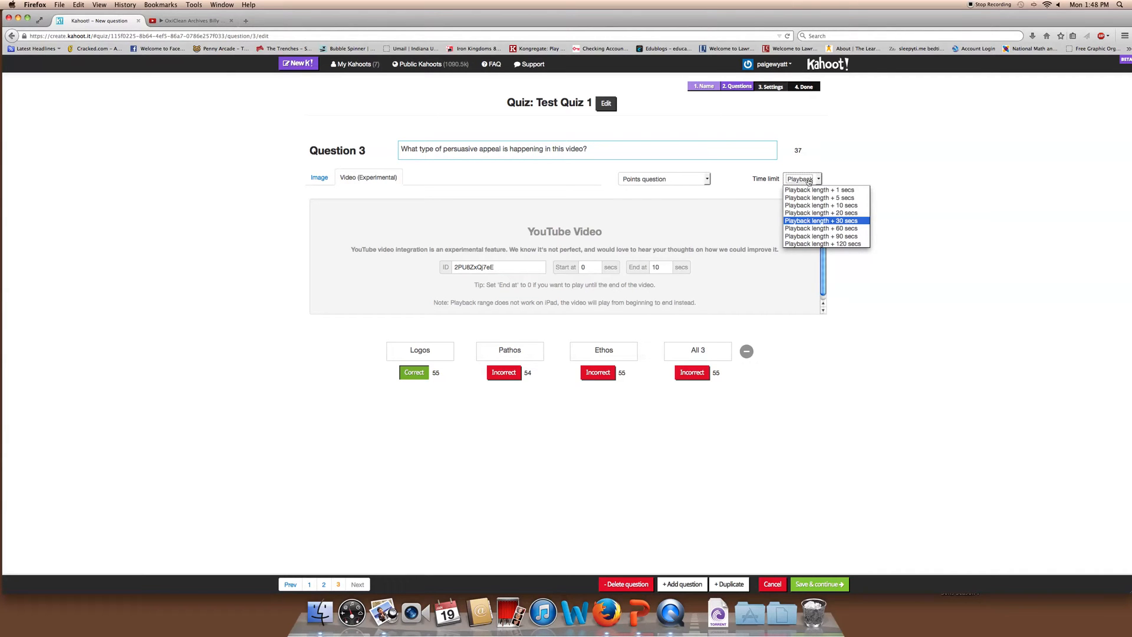
{"action": "left_click", "coordinate": [858, 220]}
Tie Question 3's time limit to the video's playback length, then add blank Question 4
{"action": "left_click", "coordinate": [891, 213]}
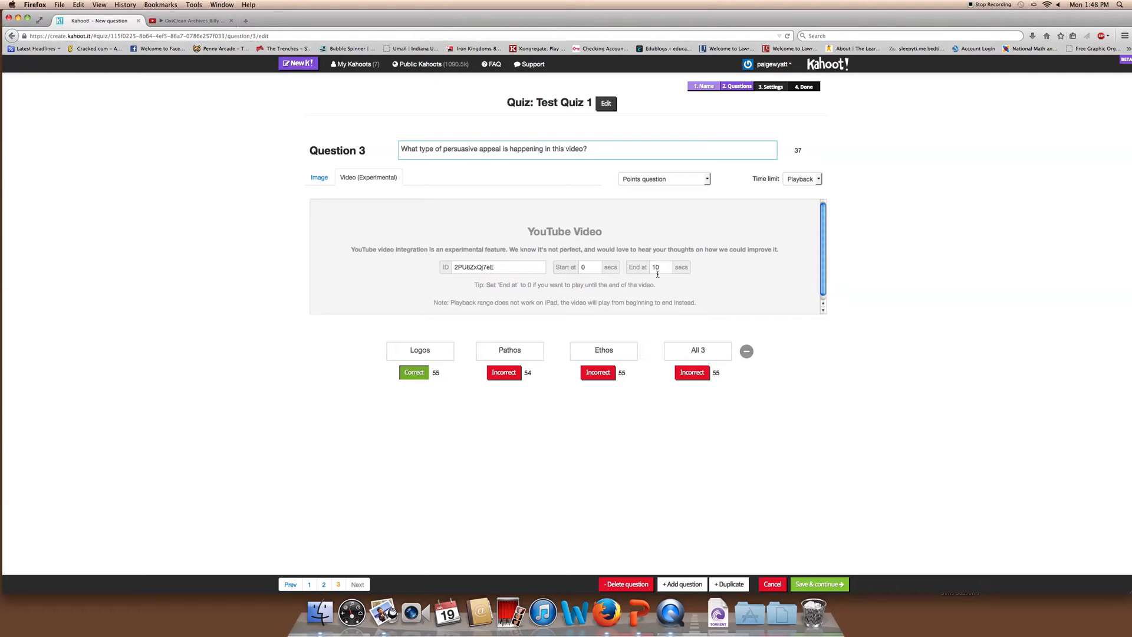
{"action": "left_click", "coordinate": [803, 180]}
{"action": "left_click", "coordinate": [803, 180]}
{"action": "left_click", "coordinate": [868, 183]}
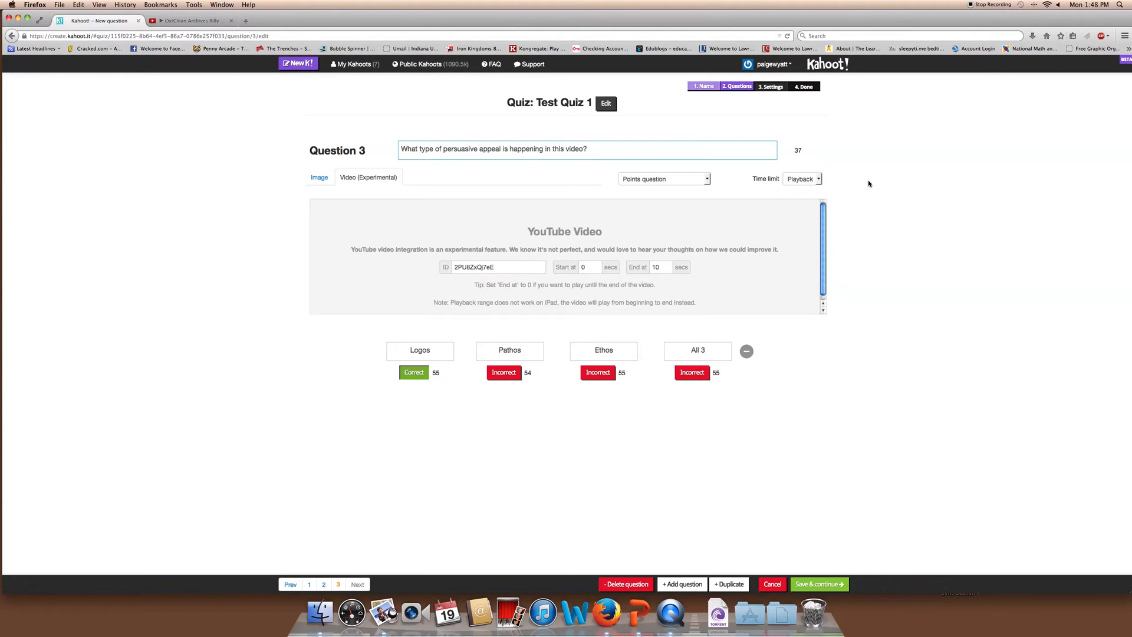
{"action": "left_click", "coordinate": [802, 183]}
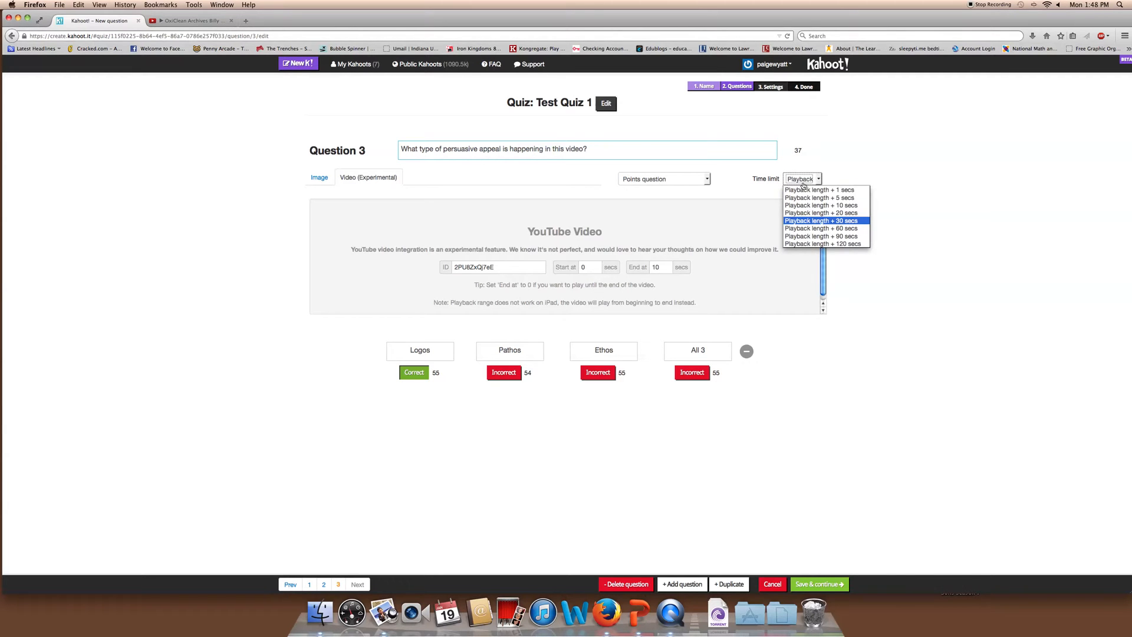
{"action": "left_click", "coordinate": [893, 202]}
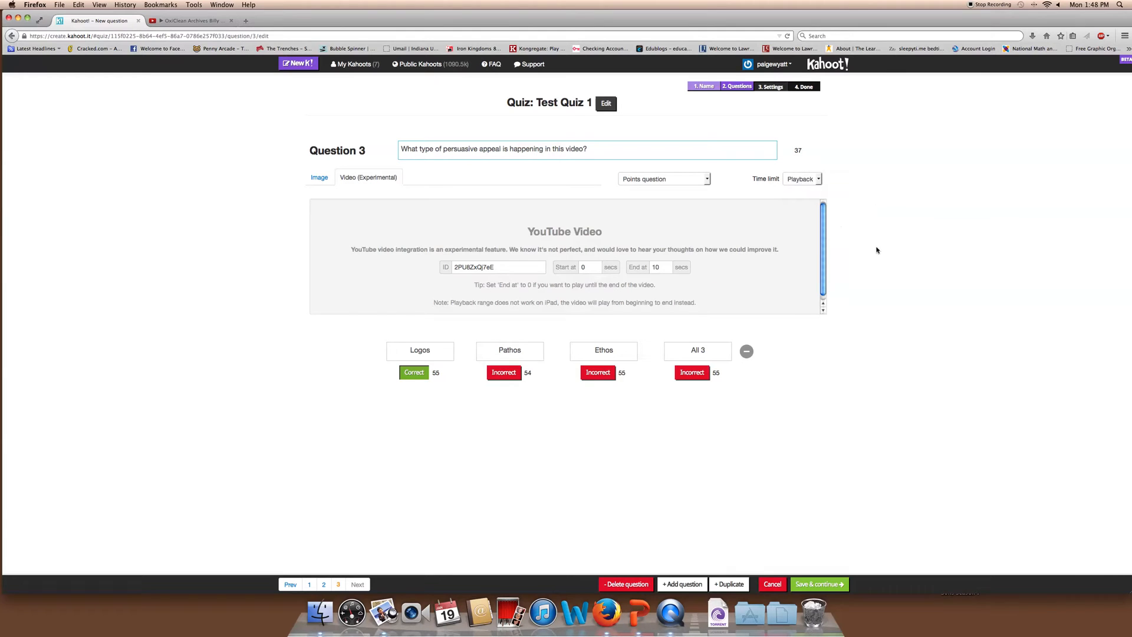
{"action": "left_click", "coordinate": [682, 583]}
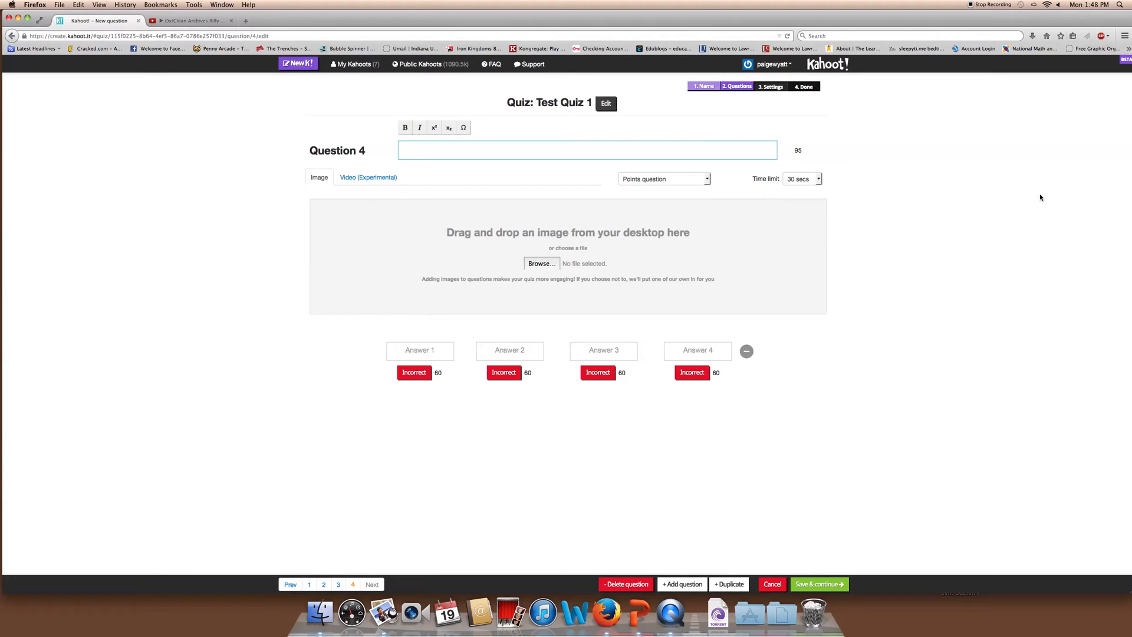
Leave Question 4's time limit at 30 seconds
{"action": "left_click", "coordinate": [818, 179]}
{"action": "left_click", "coordinate": [819, 179]}
{"action": "left_click", "coordinate": [853, 195]}
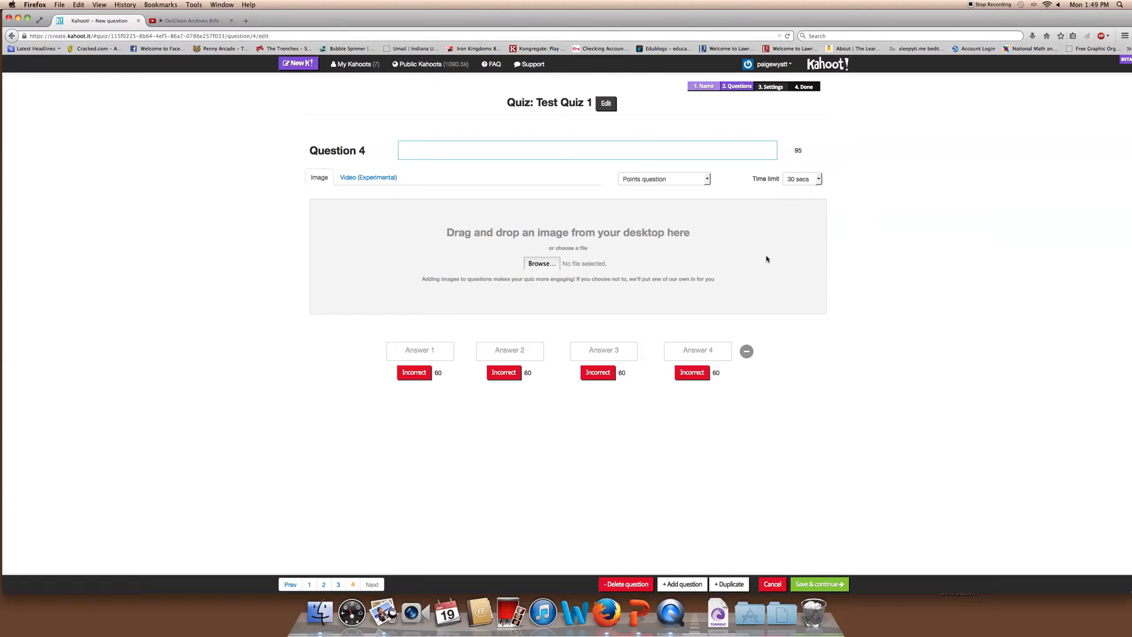
{"action": "left_click", "coordinate": [802, 179]}
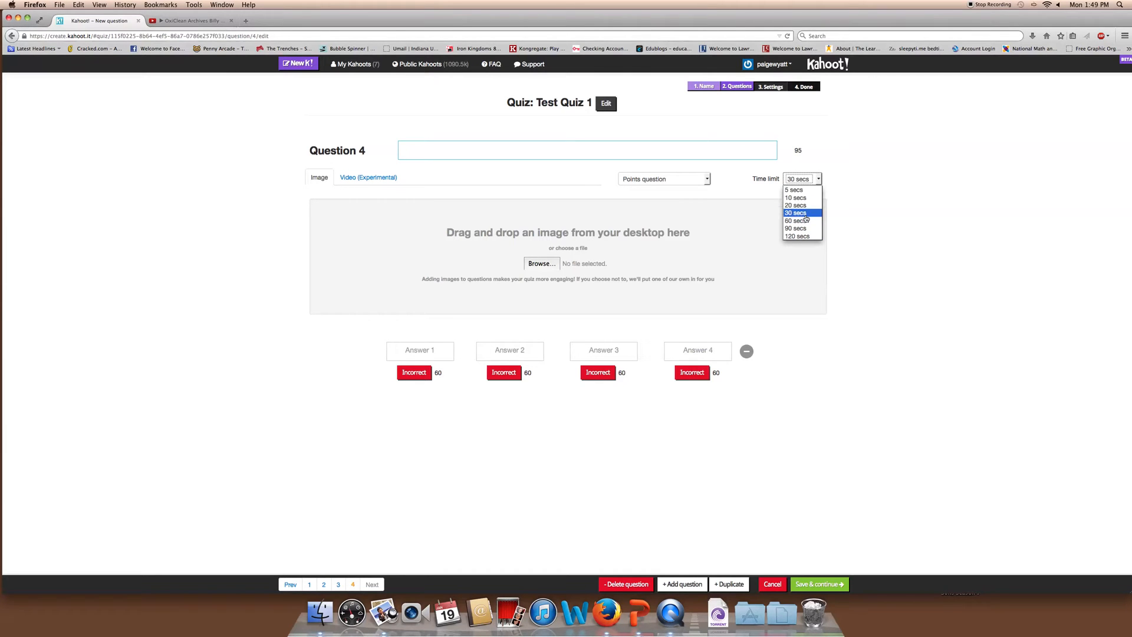
{"action": "left_click", "coordinate": [853, 212]}
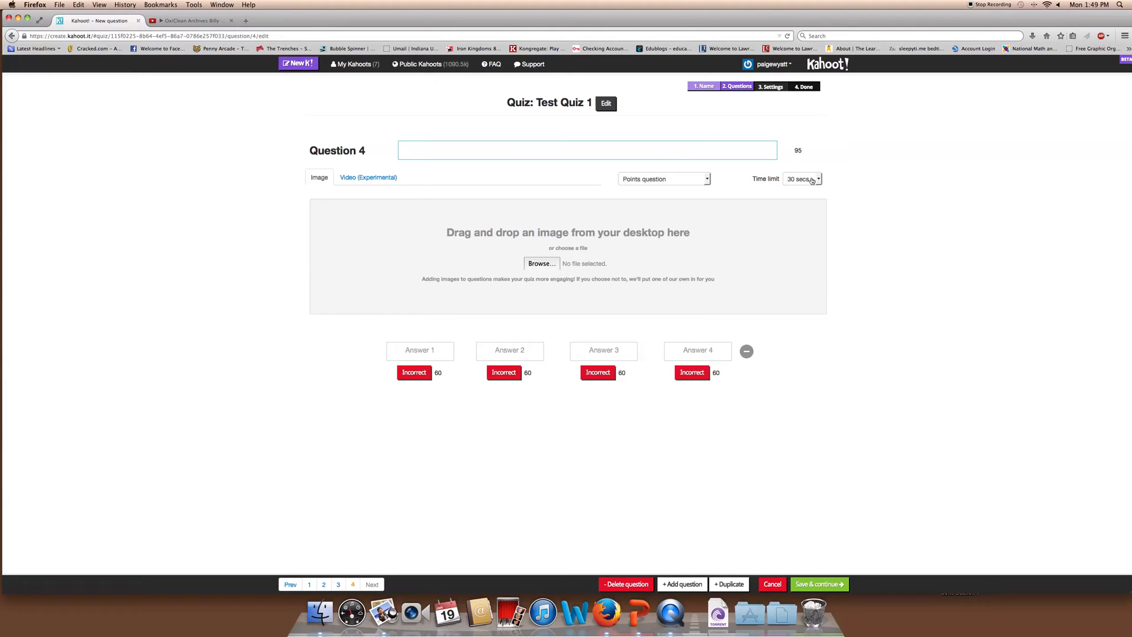
{"action": "left_click", "coordinate": [810, 181]}
{"action": "left_click", "coordinate": [810, 181]}
{"action": "left_click", "coordinate": [869, 210]}
Delete the blank Question 4 after the save errors, then save and continue to reordering
{"action": "left_click", "coordinate": [816, 584]}
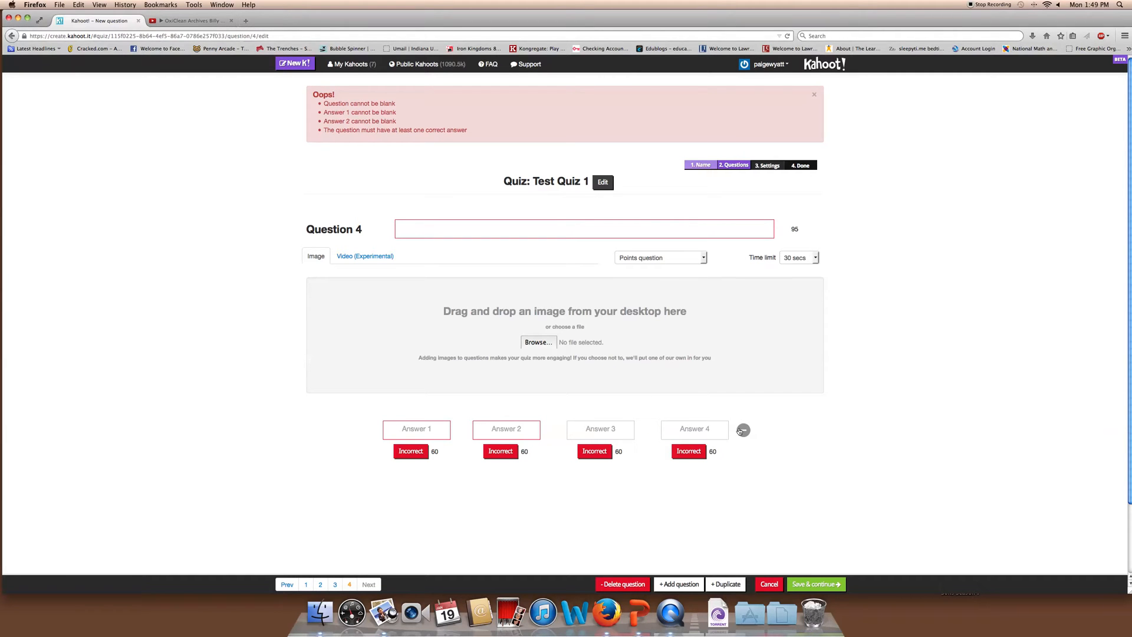
{"action": "left_click", "coordinate": [621, 585]}
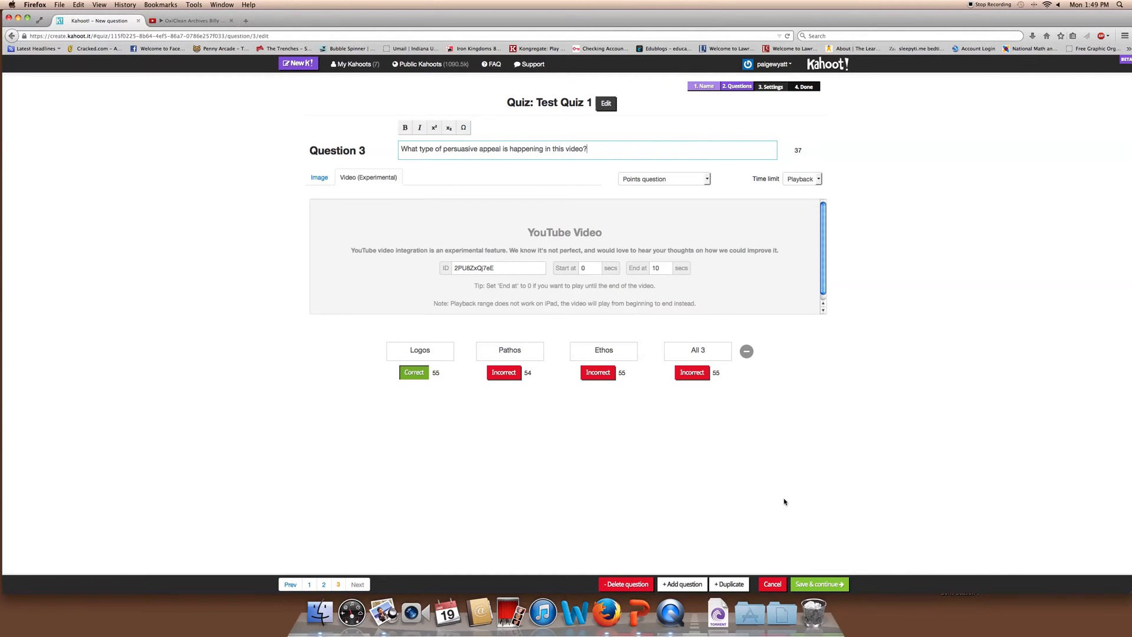
{"action": "left_click", "coordinate": [826, 584]}
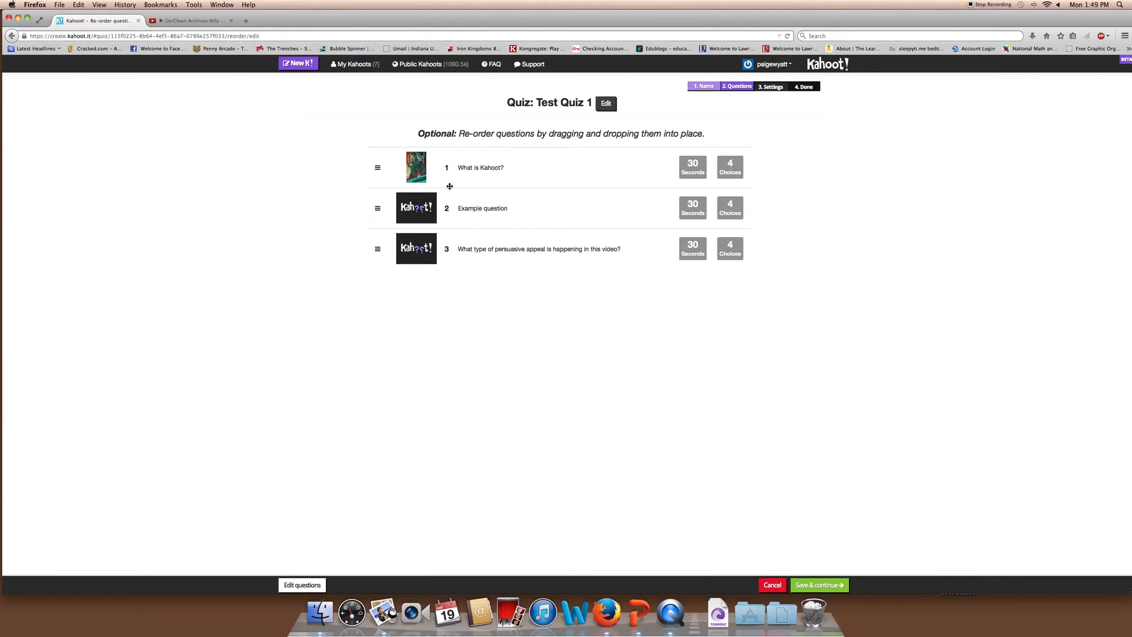
Try dragging 'What is Kahoot?' on the reorder page, then return to question editing
{"action": "mouse_move", "coordinate": [378, 170]}
{"action": "left_mouse_down"}
{"action": "mouse_move", "coordinate": [382, 260]}
{"action": "mouse_move", "coordinate": [382, 163]}
{"action": "left_mouse_up"}
{"action": "left_click_drag", "start_coordinate": [489, 170], "coordinate": [489, 170]}
{"action": "left_click", "coordinate": [297, 585]}
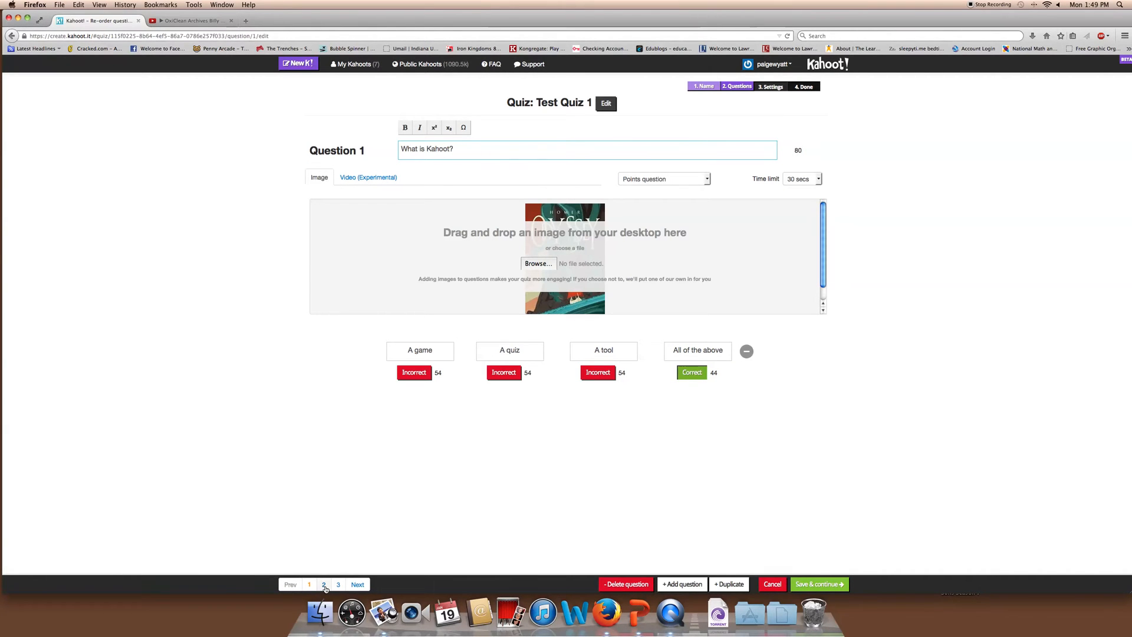
Review Questions 1–3 and save through reordering to the quiz settings step
{"action": "left_click", "coordinate": [323, 585]}
{"action": "left_click", "coordinate": [339, 584]}
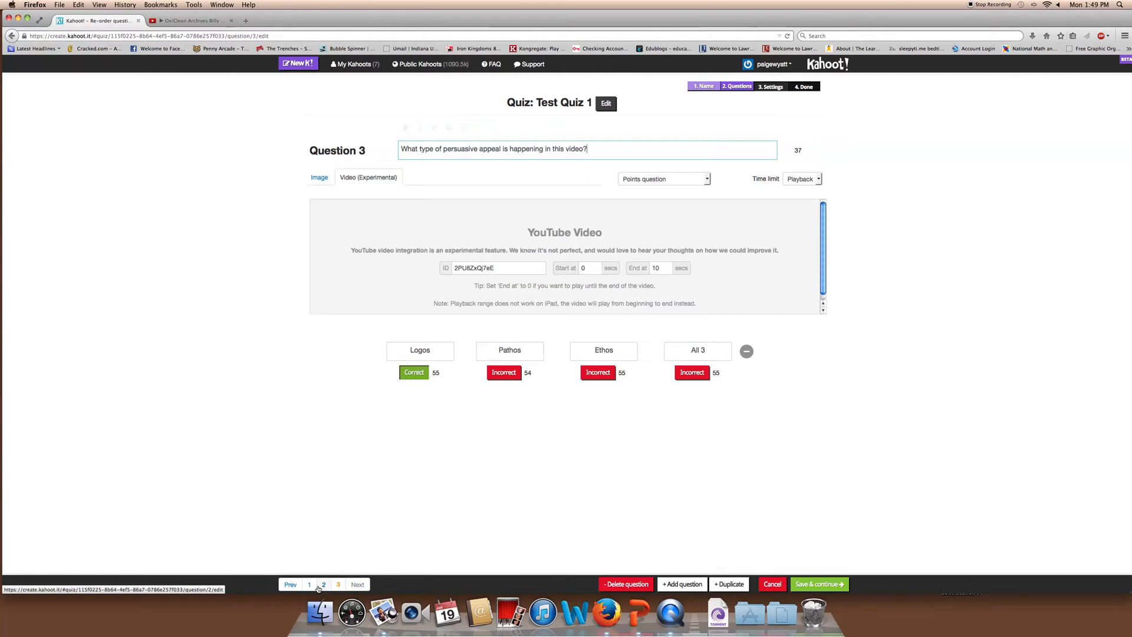
{"action": "left_click", "coordinate": [309, 584]}
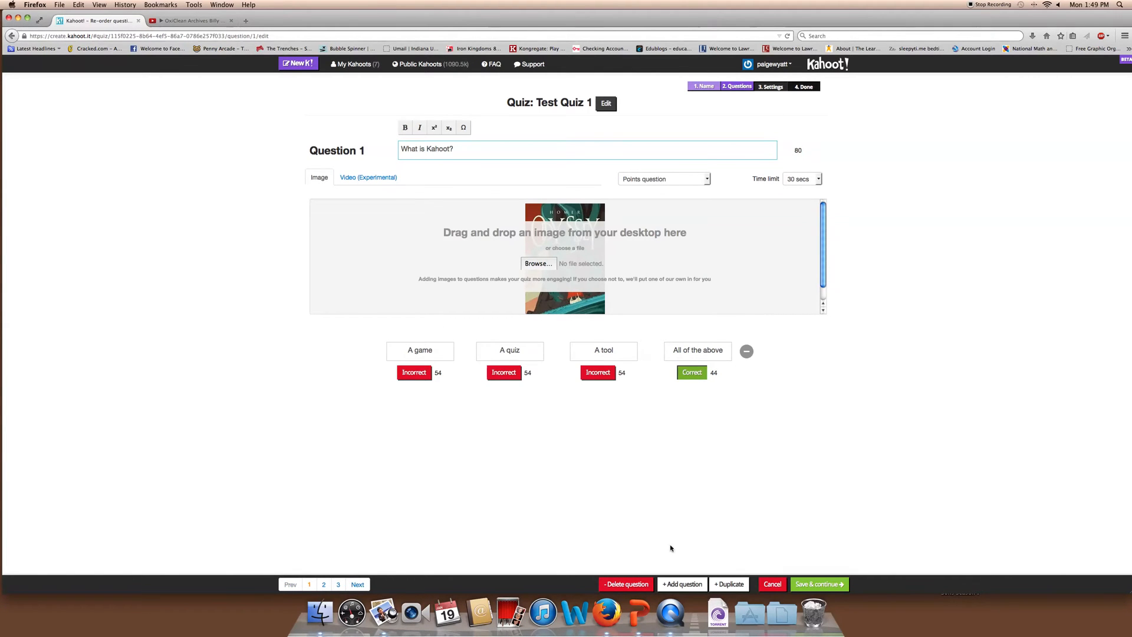
{"action": "left_click", "coordinate": [818, 585]}
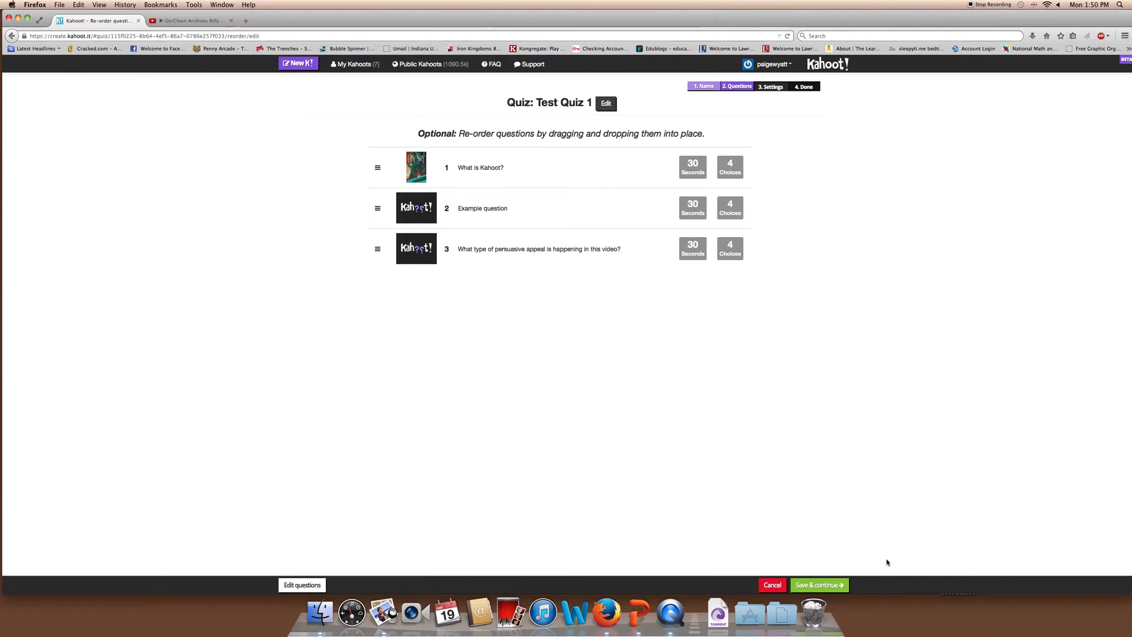
{"action": "left_click", "coordinate": [819, 585]}
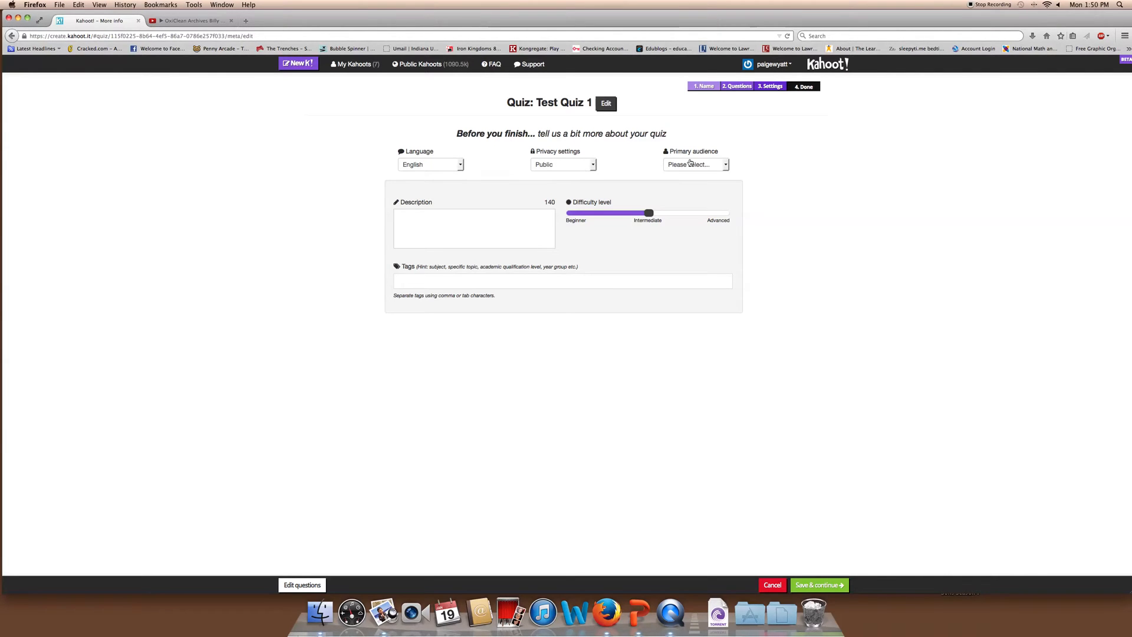
Keep privacy Public and set the primary audience to School
{"action": "left_click", "coordinate": [571, 168]}
{"action": "left_click", "coordinate": [572, 168]}
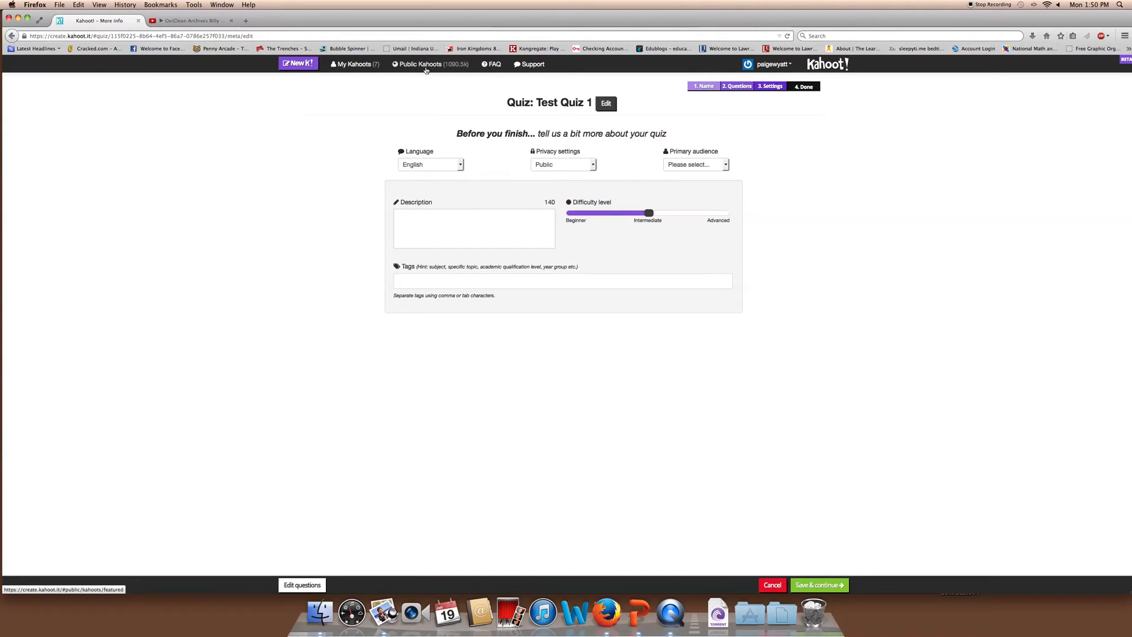
{"action": "left_click", "coordinate": [572, 168]}
{"action": "left_click", "coordinate": [563, 178]}
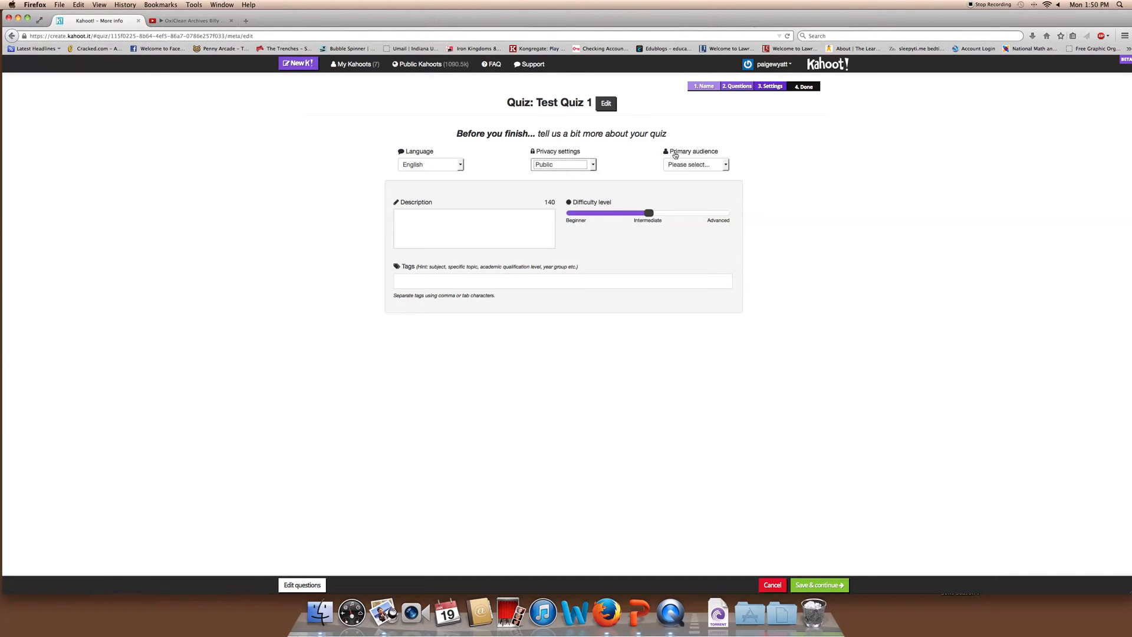
{"action": "left_click", "coordinate": [703, 168]}
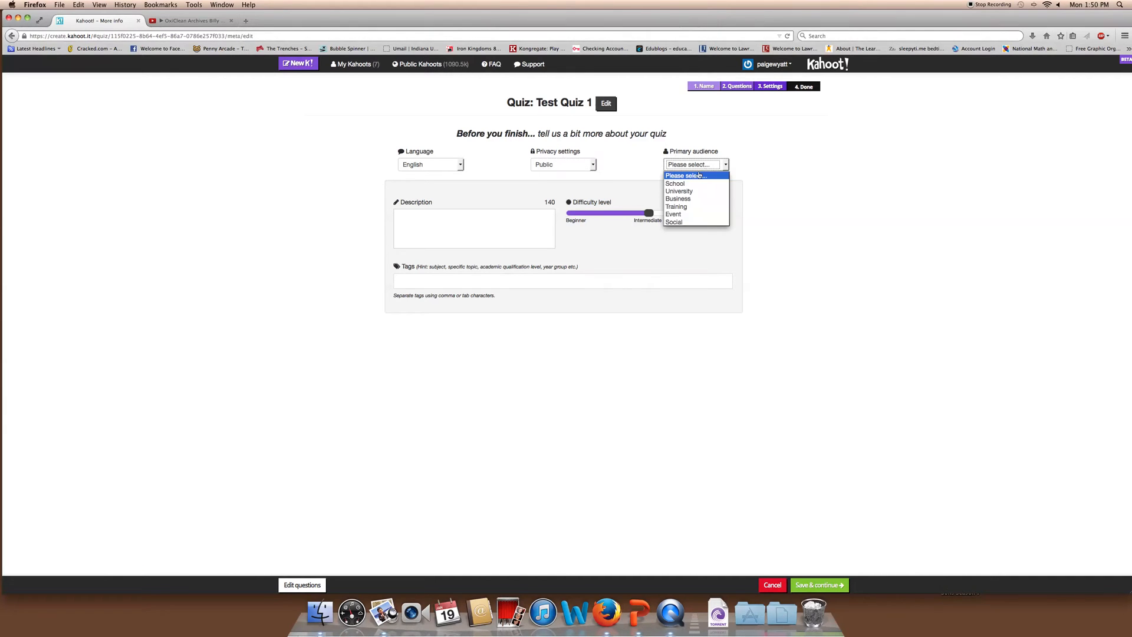
{"action": "left_click", "coordinate": [701, 184]}
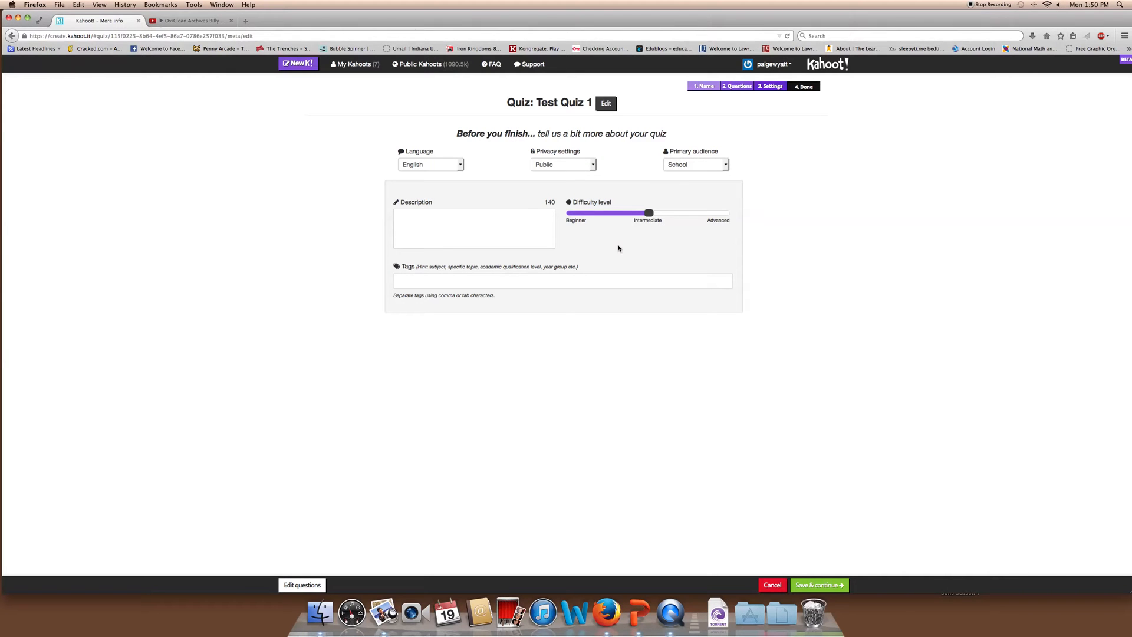
Set difficulty to Beginner, switching privacy to Private briefly and back to Public
{"action": "mouse_move", "coordinate": [648, 213]}
{"action": "left_mouse_down"}
{"action": "mouse_move", "coordinate": [581, 217]}
{"action": "mouse_move", "coordinate": [663, 214]}
{"action": "mouse_move", "coordinate": [649, 213]}
{"action": "left_mouse_up"}
{"action": "left_click", "coordinate": [592, 166]}
{"action": "left_click", "coordinate": [548, 186]}
{"action": "left_click", "coordinate": [563, 165]}
{"action": "left_click", "coordinate": [565, 188]}
{"action": "left_click_drag", "start_coordinate": [655, 213], "coordinate": [567, 213]}
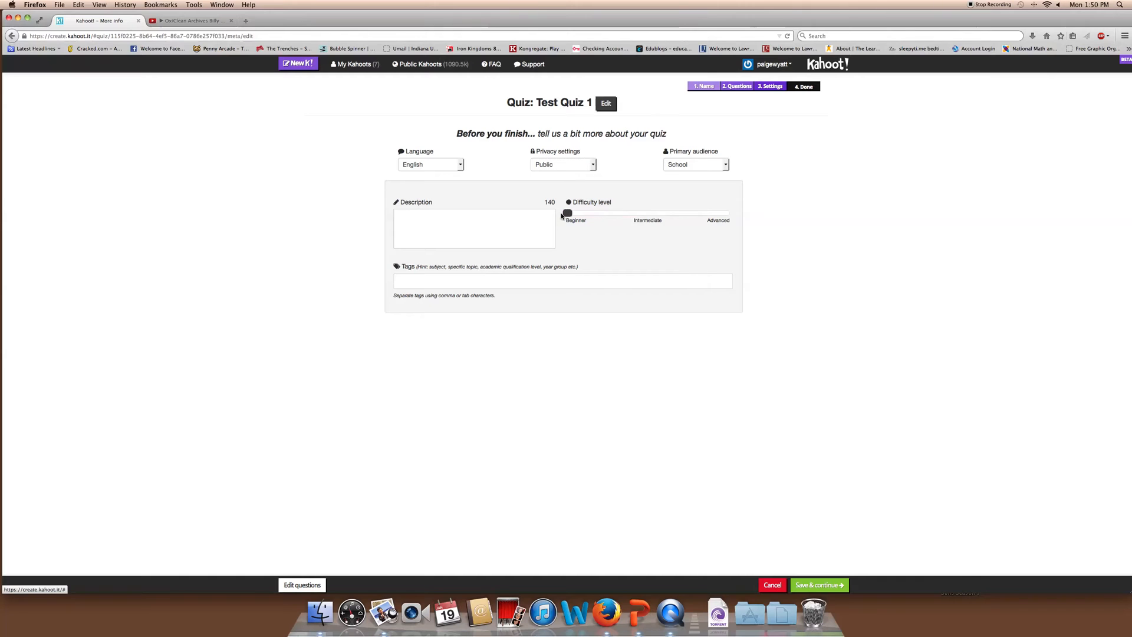
Leave the description and tags empty and save the settings
{"action": "left_click", "coordinate": [537, 242]}
{"action": "left_click", "coordinate": [470, 281]}
{"action": "left_click", "coordinate": [803, 293]}
{"action": "left_click", "coordinate": [836, 586]}
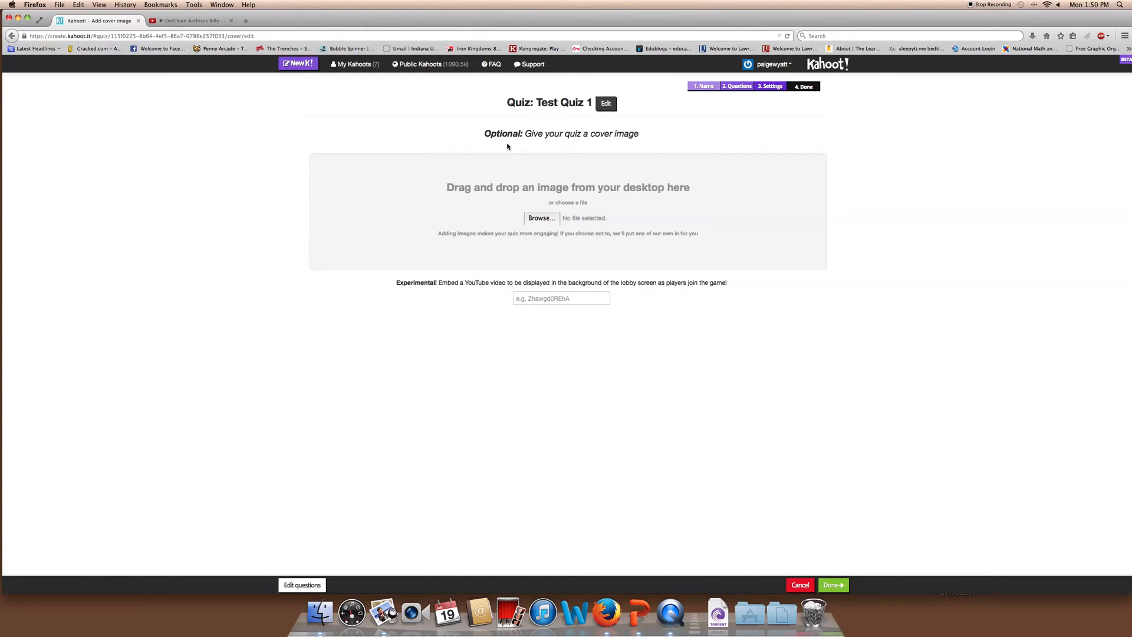
Upload TKAM.jpg as the cover image, skip the lobby YouTube video, and finish the quiz
{"action": "left_click", "coordinate": [541, 218]}
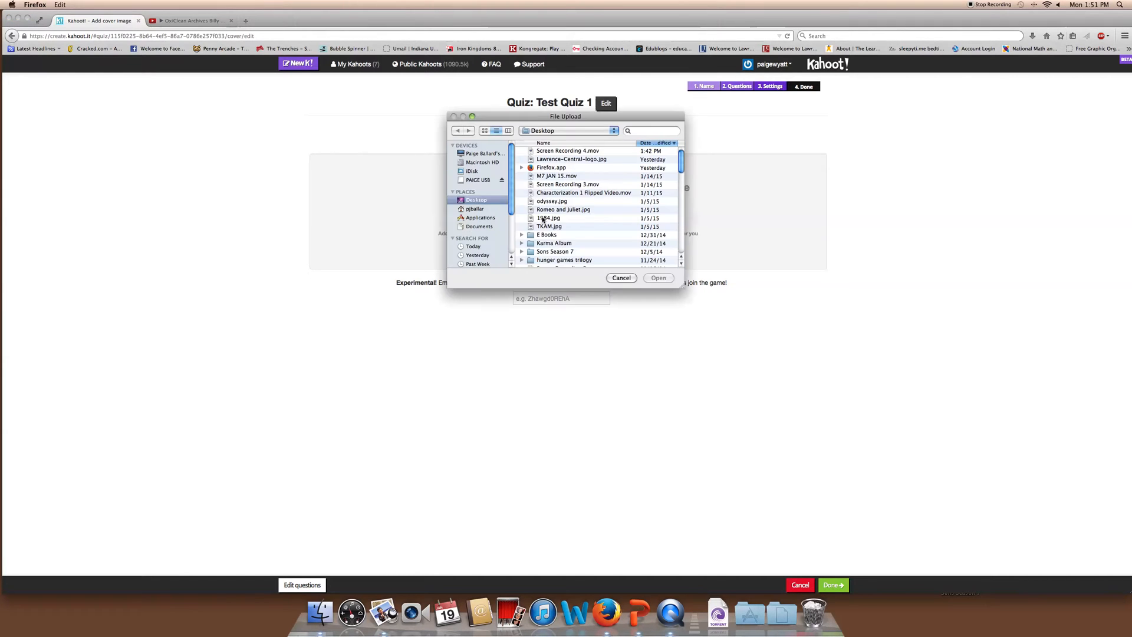
{"action": "double_click", "coordinate": [551, 226]}
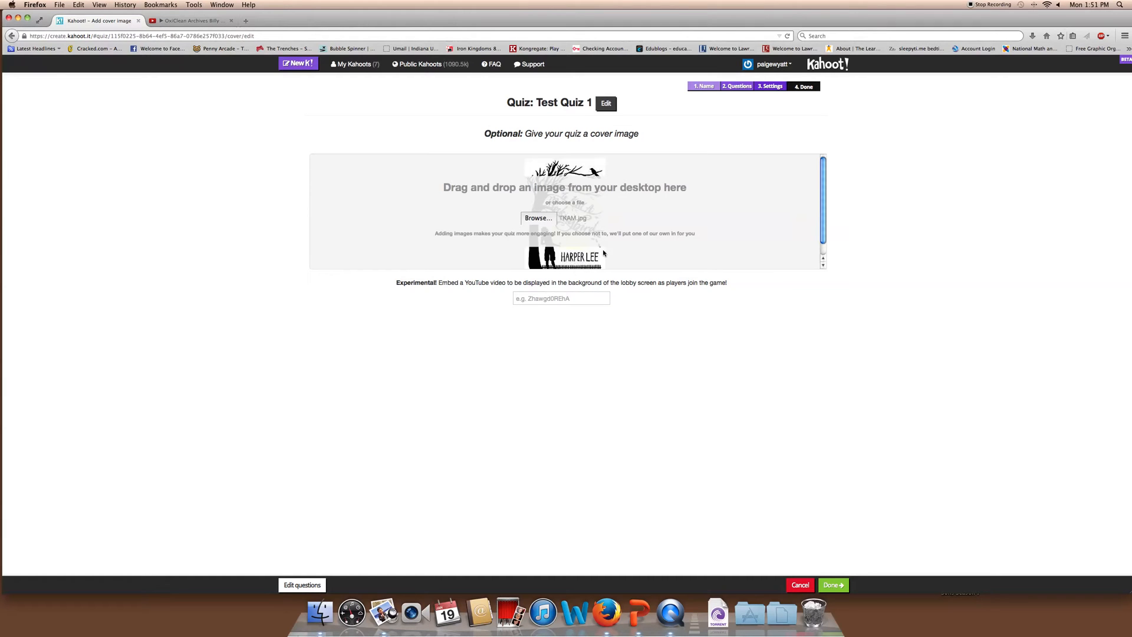
{"action": "left_click", "coordinate": [572, 301]}
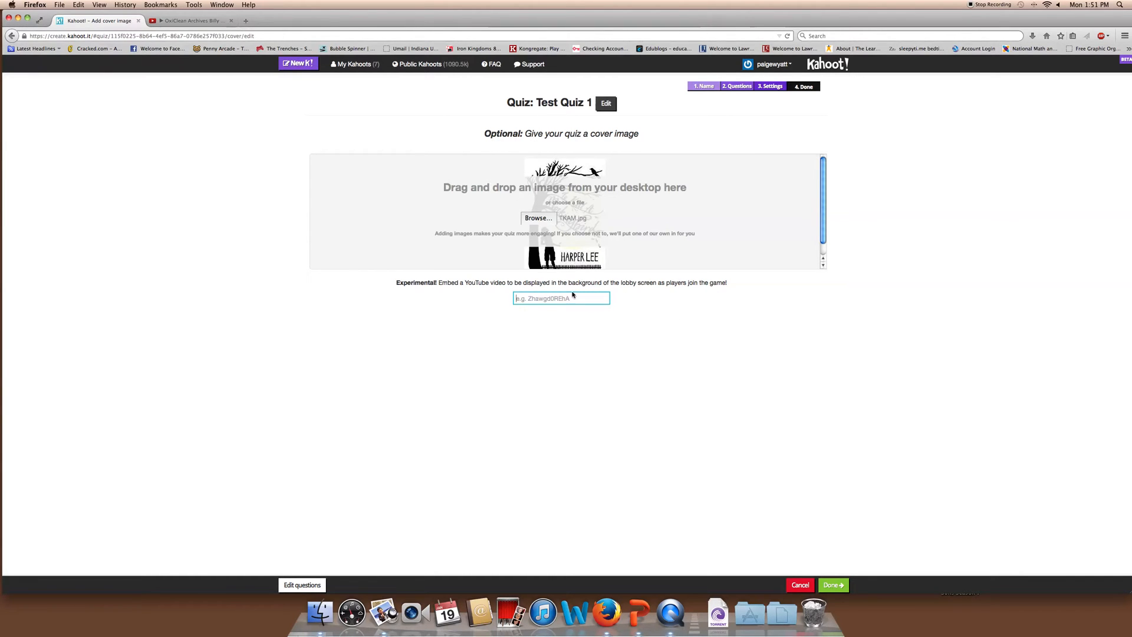
{"action": "left_click", "coordinate": [833, 584]}
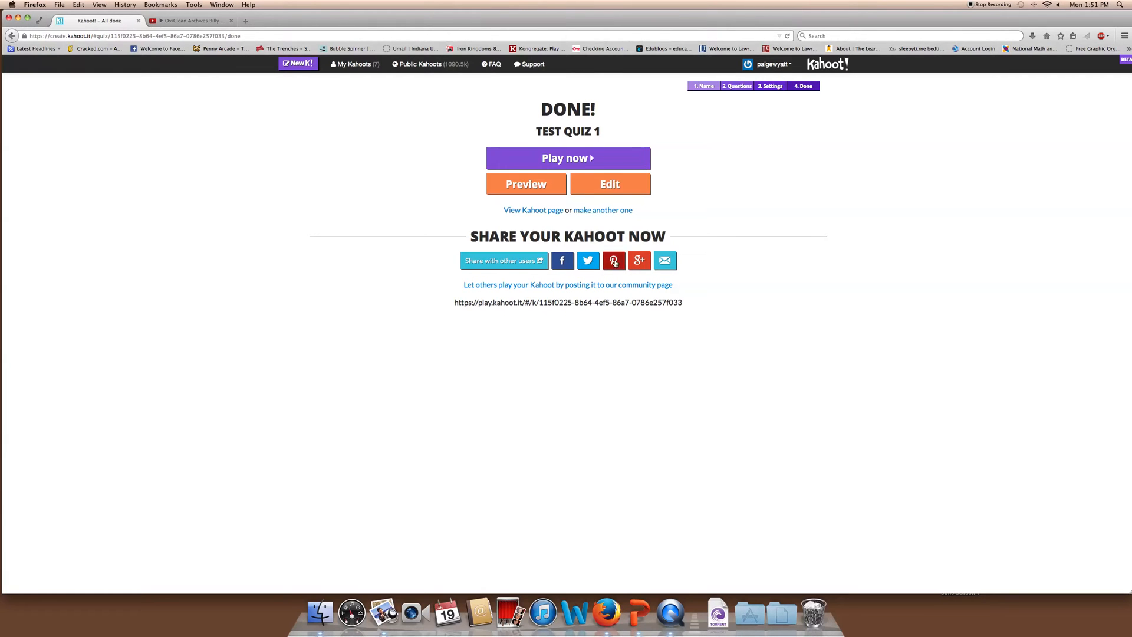
Try e-mail sharing, cancel the Mail setup, and preview Test Quiz 1 as a live game
{"action": "left_click", "coordinate": [665, 262]}
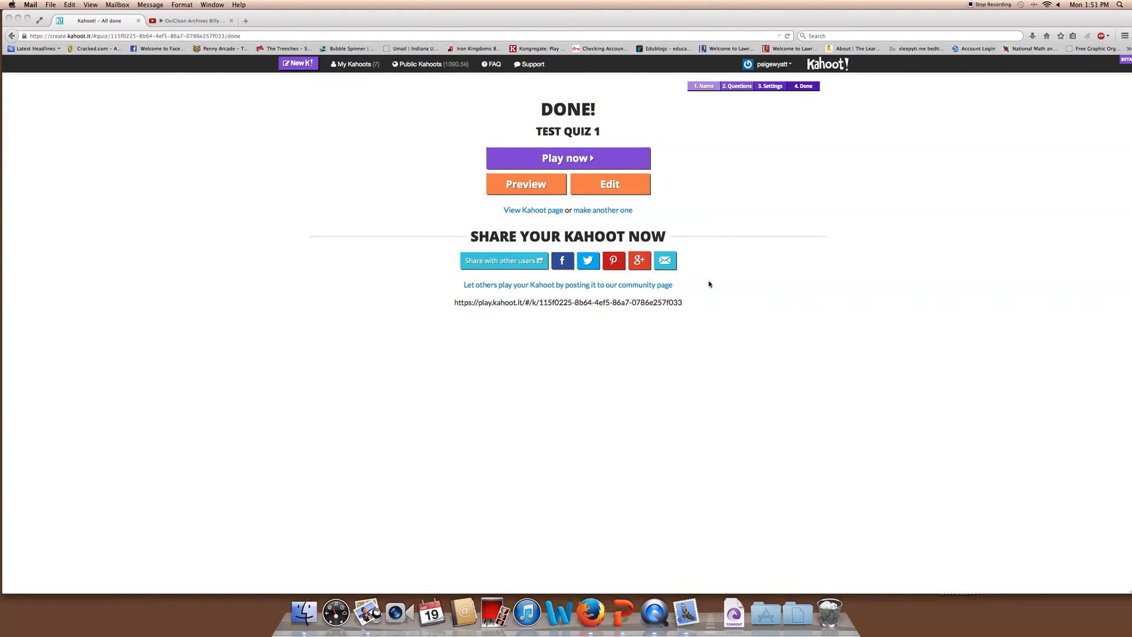
{"action": "left_click", "coordinate": [519, 288]}
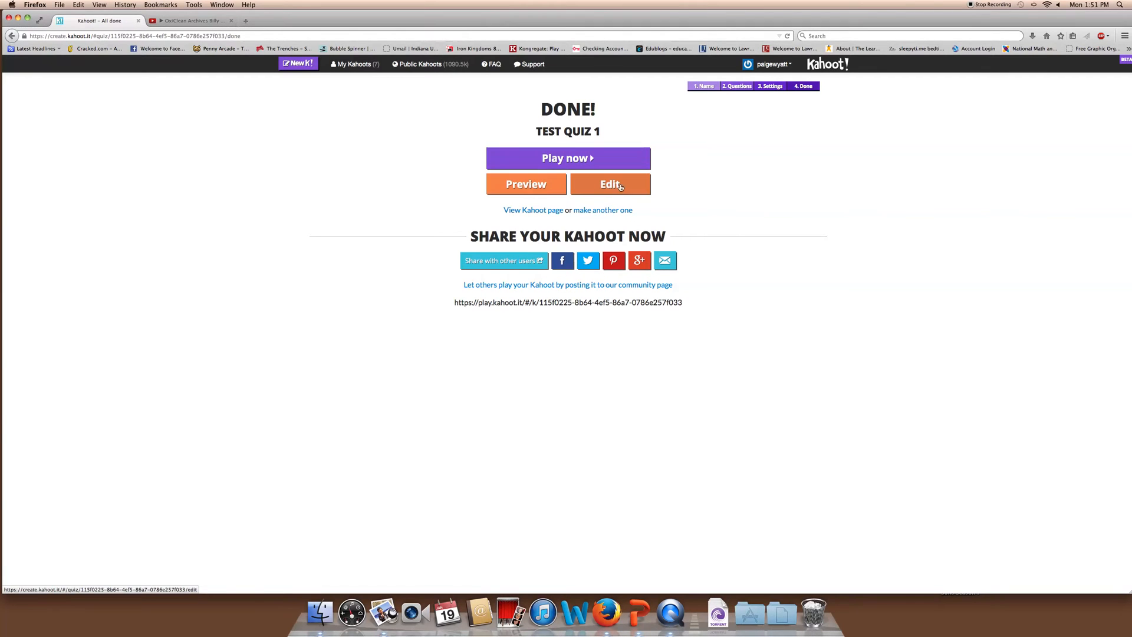
{"action": "left_click", "coordinate": [534, 189]}
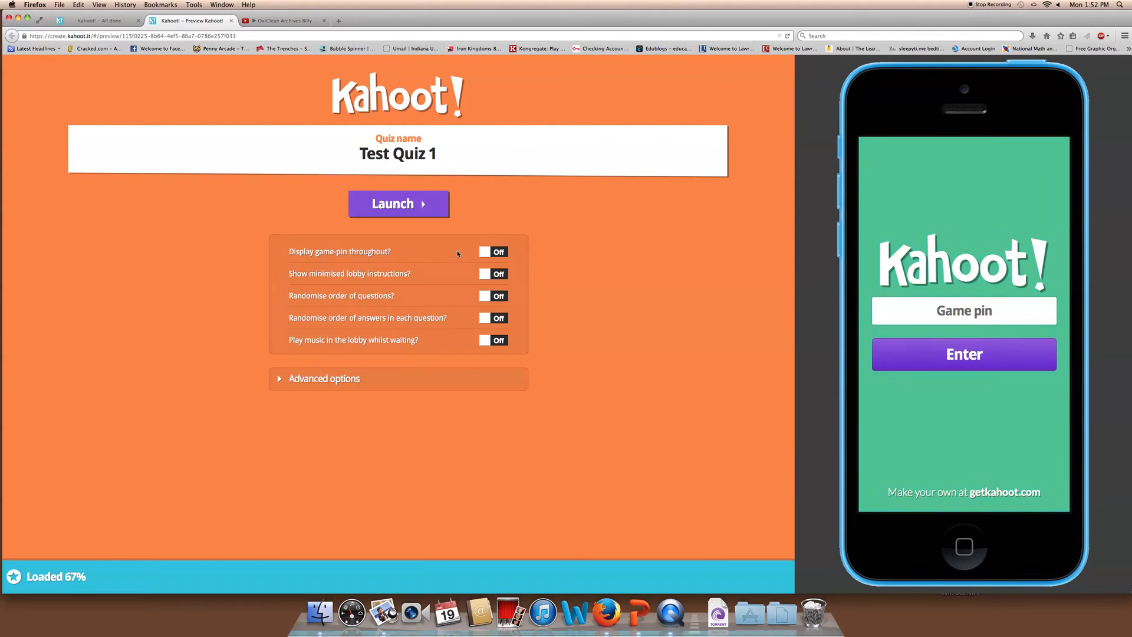
Enable game-pin display, minimised lobby instructions, answer shuffling and lobby music, then show Advanced options
{"action": "left_click", "coordinate": [486, 254]}
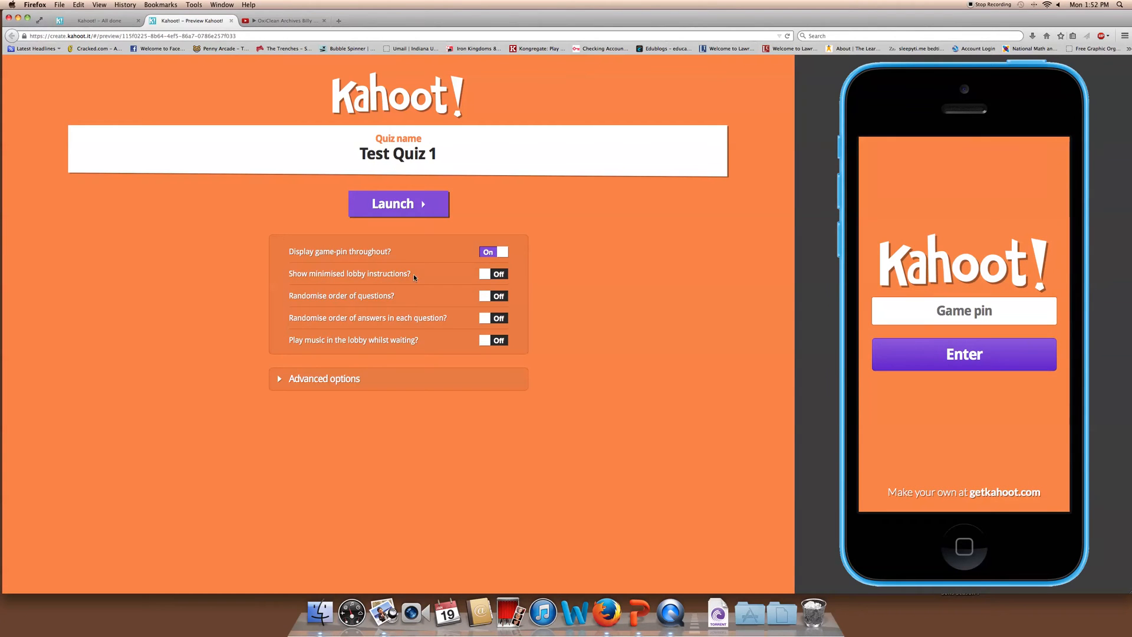
{"action": "left_click", "coordinate": [486, 278]}
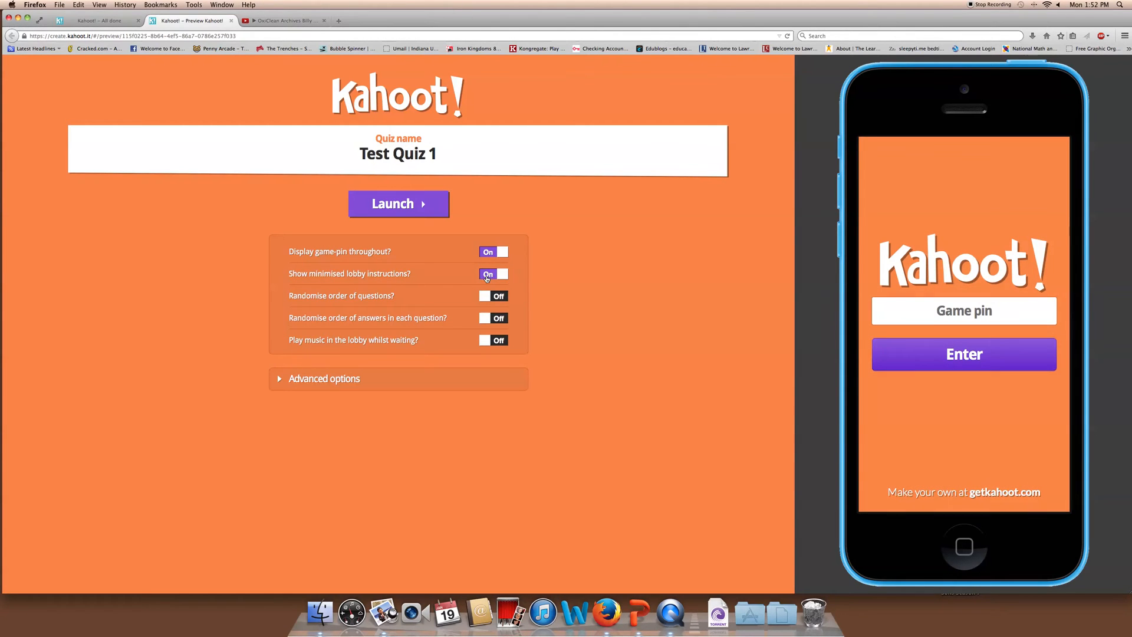
{"action": "left_click", "coordinate": [485, 319]}
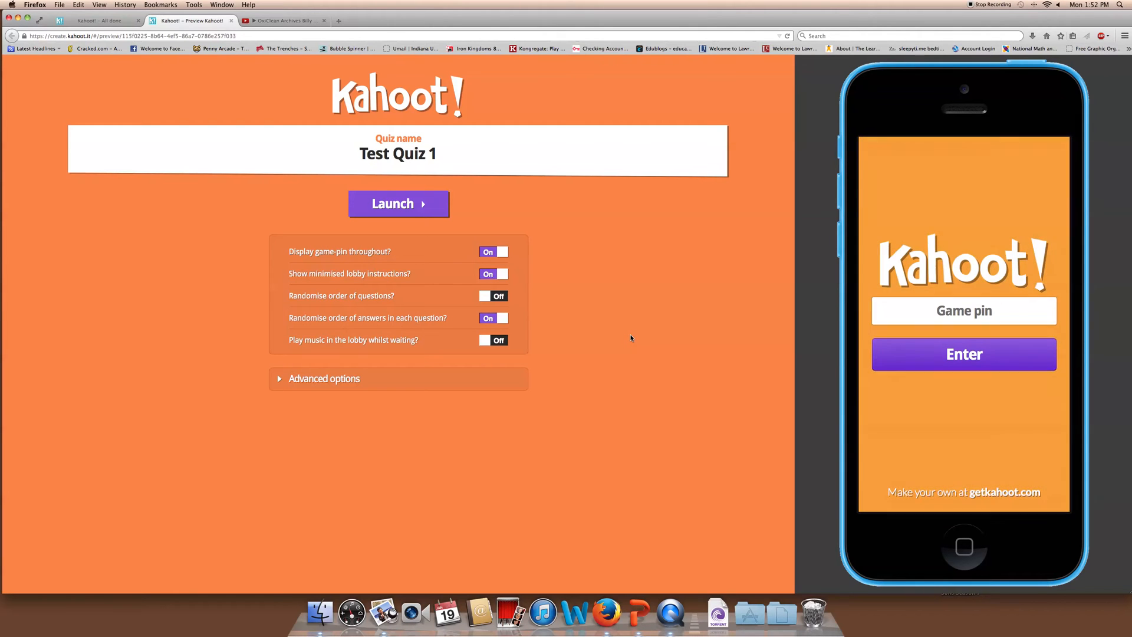
{"action": "left_click", "coordinate": [485, 344]}
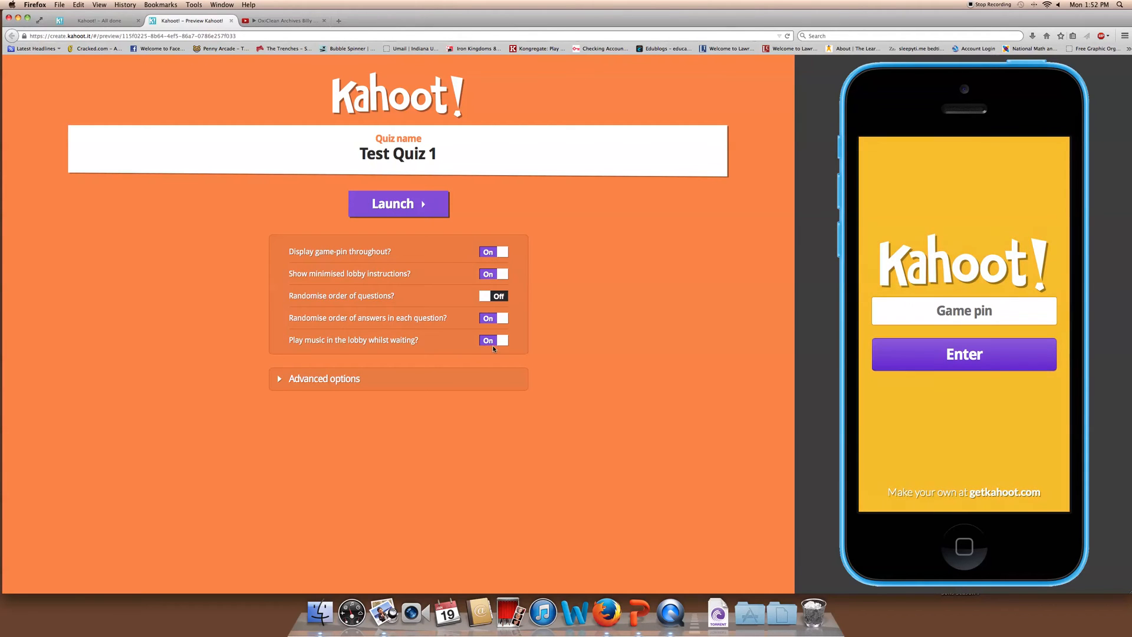
{"action": "left_click", "coordinate": [292, 380]}
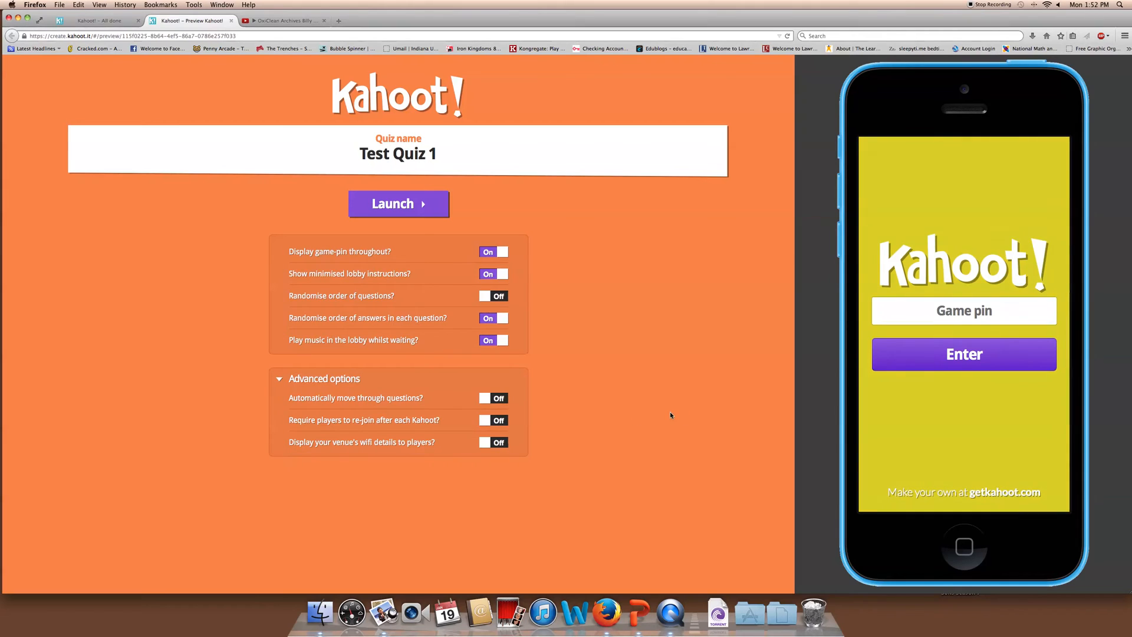
{"action": "left_click", "coordinate": [490, 401]}
Keep automatic question advancing off and launch the lobby with game pin 235820
{"action": "left_click", "coordinate": [492, 402]}
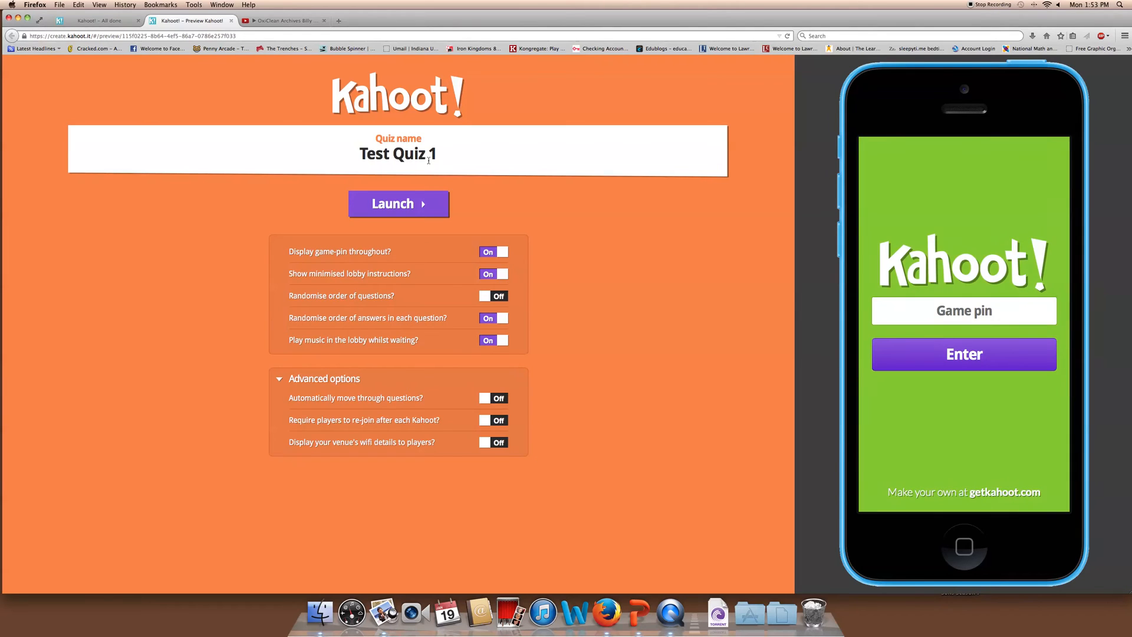
{"action": "left_click", "coordinate": [401, 207]}
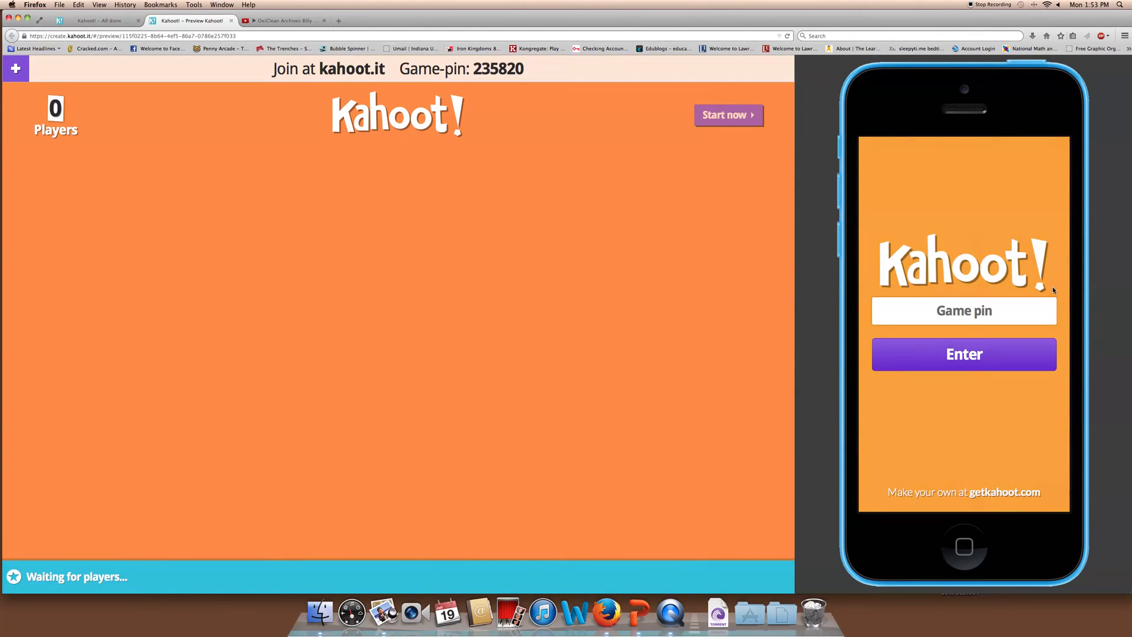
Join game 235820 on the phone preview under a player nickname, then kick that player
{"action": "left_click", "coordinate": [946, 312]}
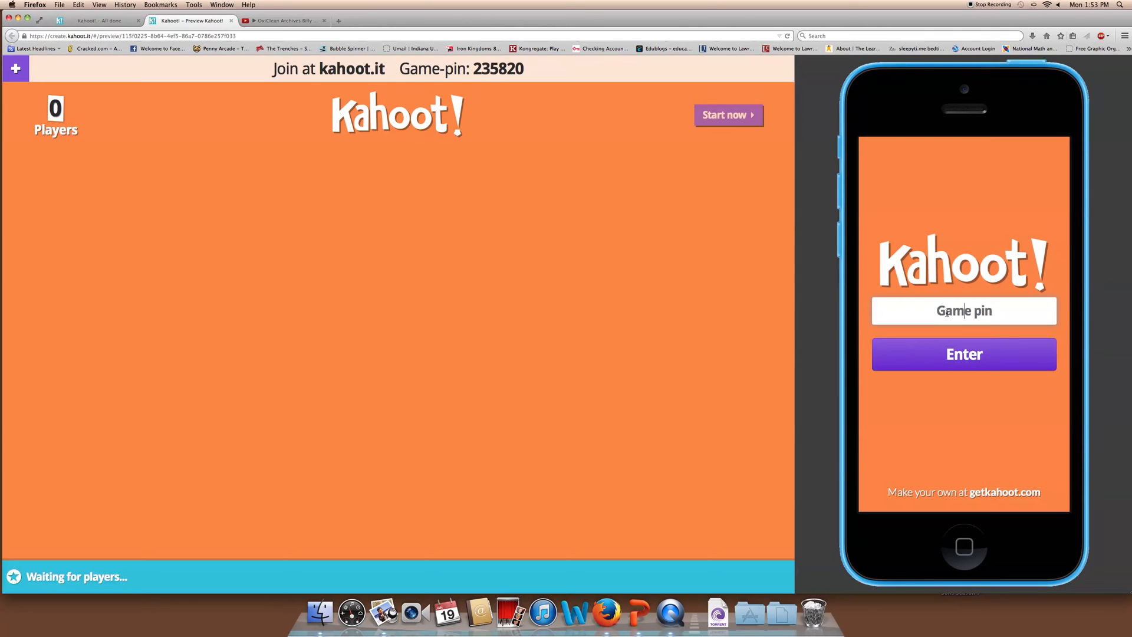
{"action": "type", "text": "235"}
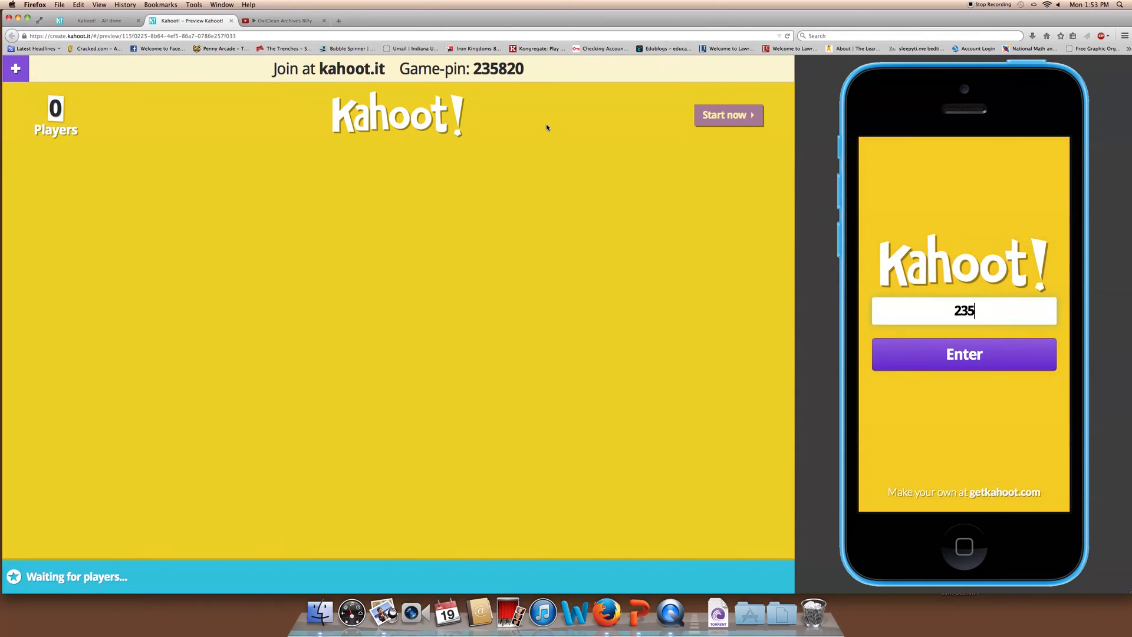
{"action": "type", "text": "820"}
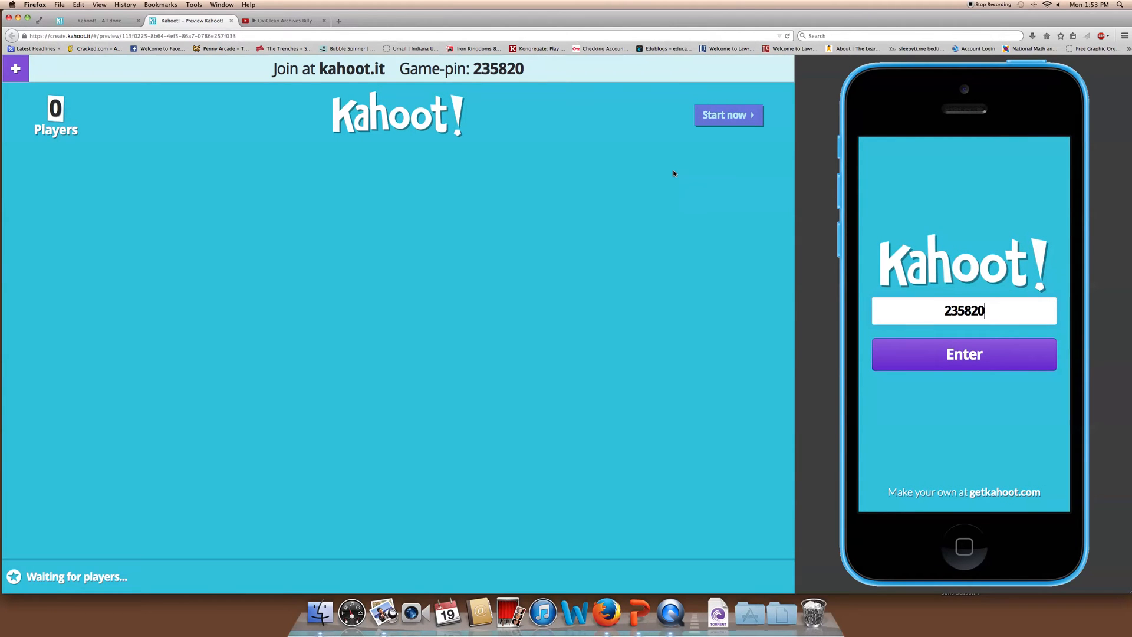
{"action": "left_click", "coordinate": [946, 358]}
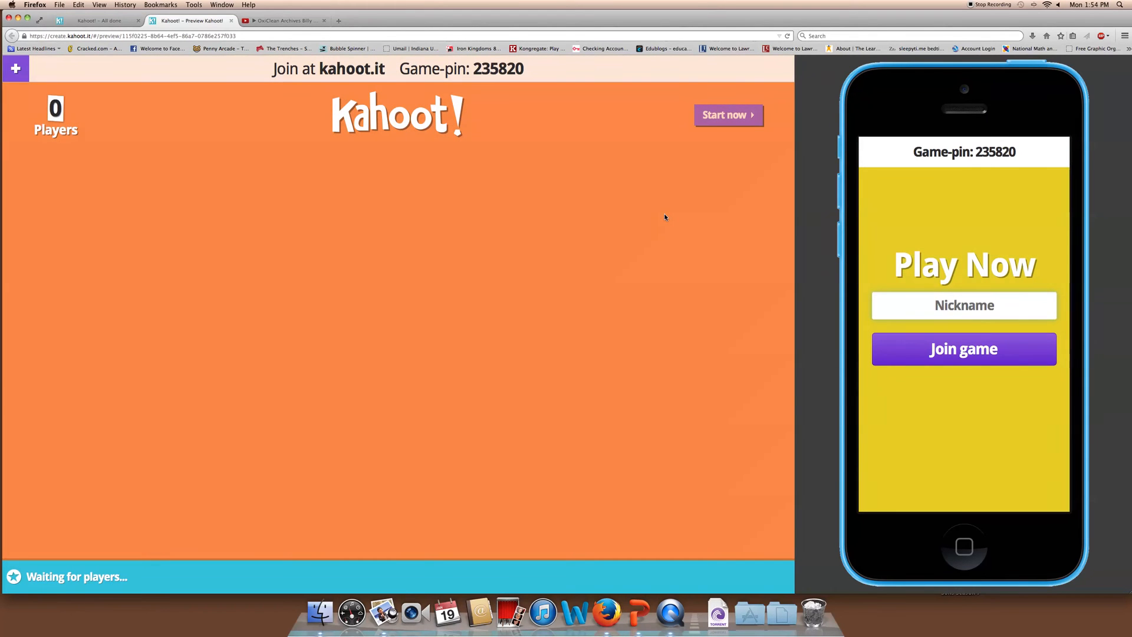
{"action": "type", "text": "Paige Wyatt"}
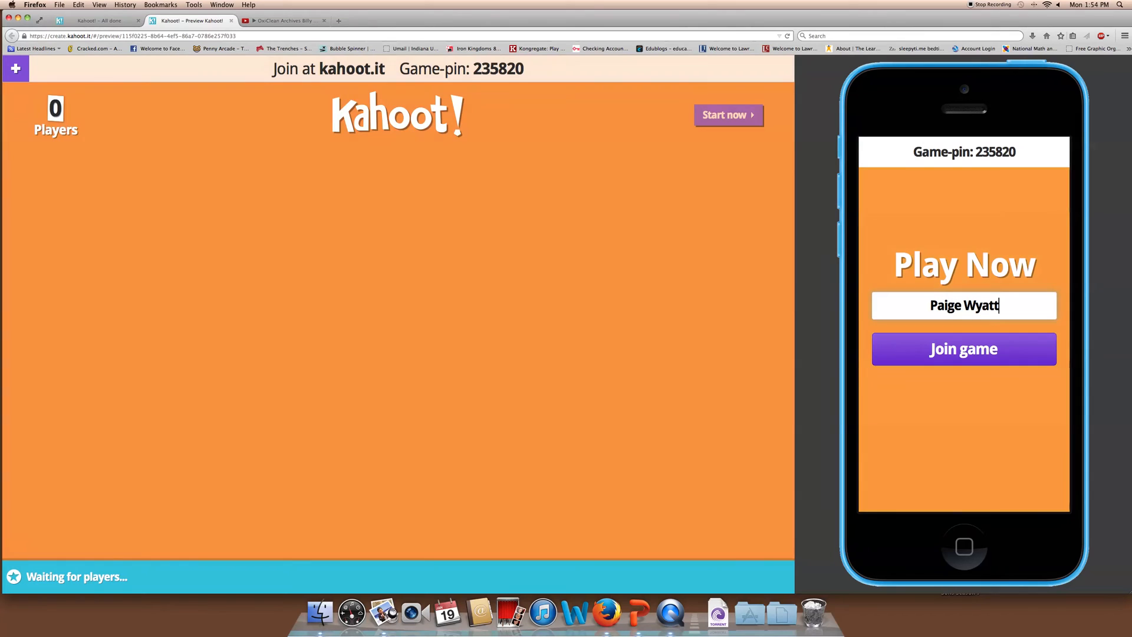
{"action": "left_click", "coordinate": [931, 347]}
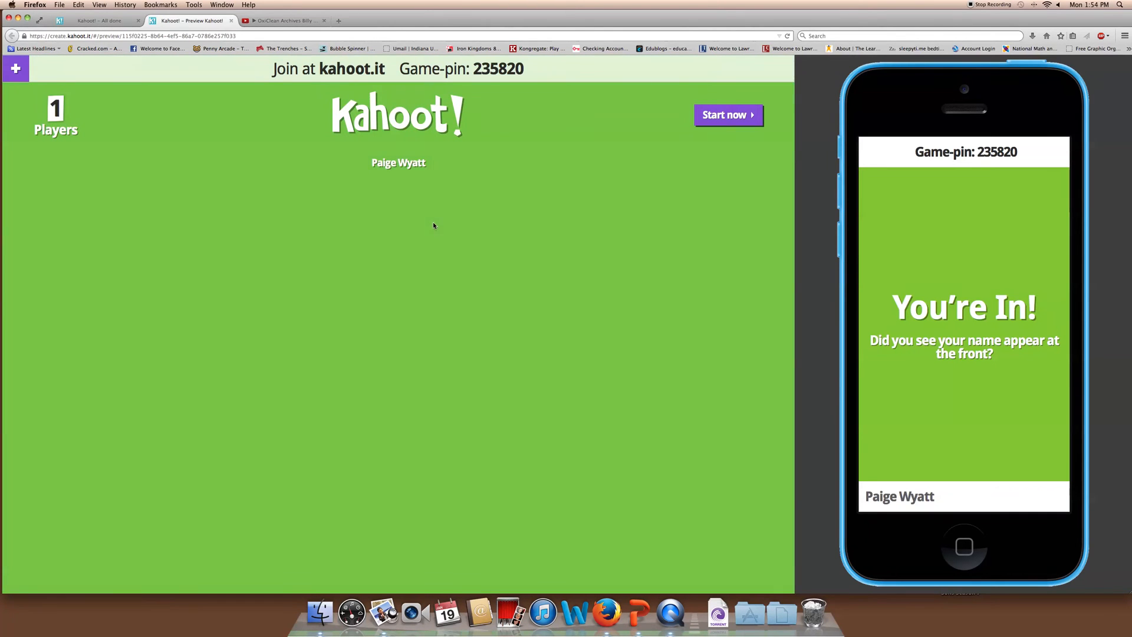
{"action": "left_click", "coordinate": [405, 164]}
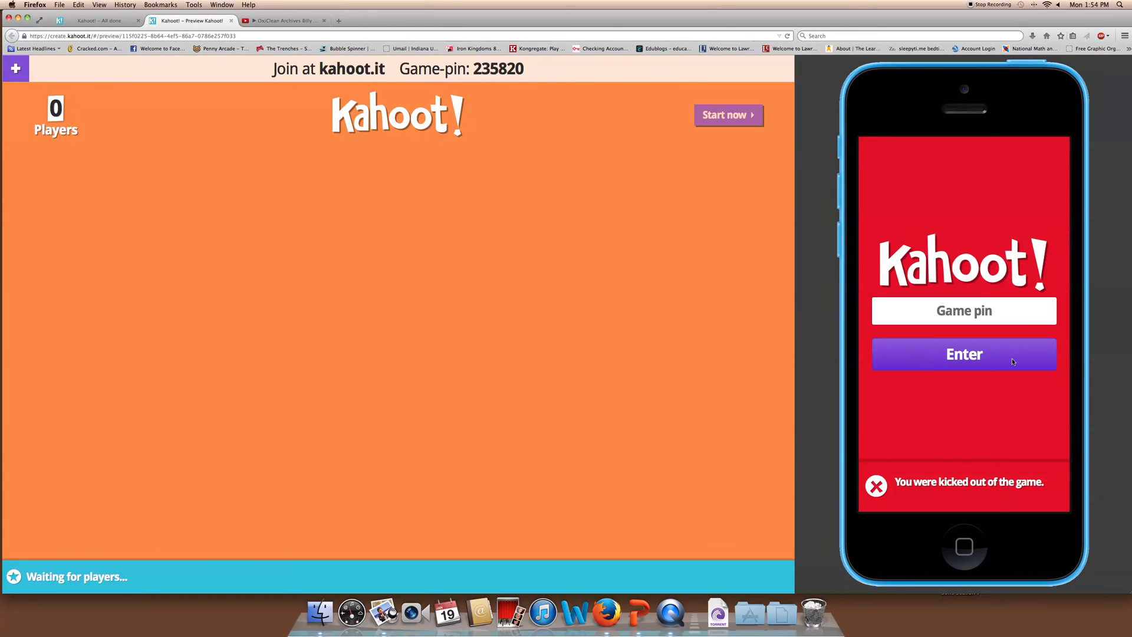
Rejoin game 235820 on the phone with the same nickname and start the game
{"action": "left_click", "coordinate": [933, 307]}
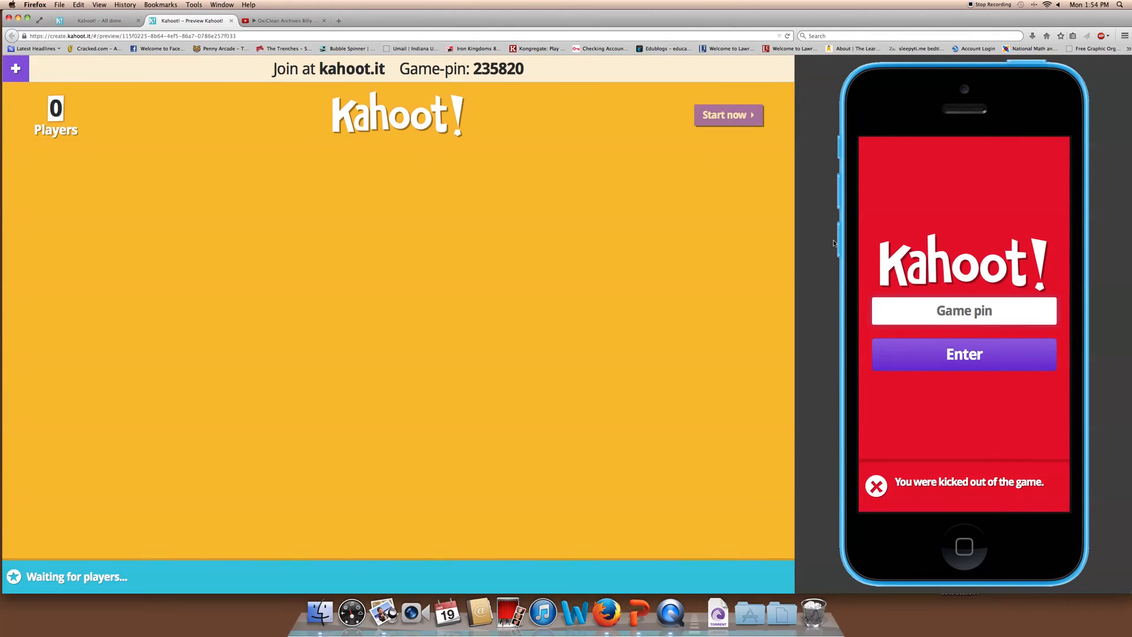
{"action": "type", "text": "23"}
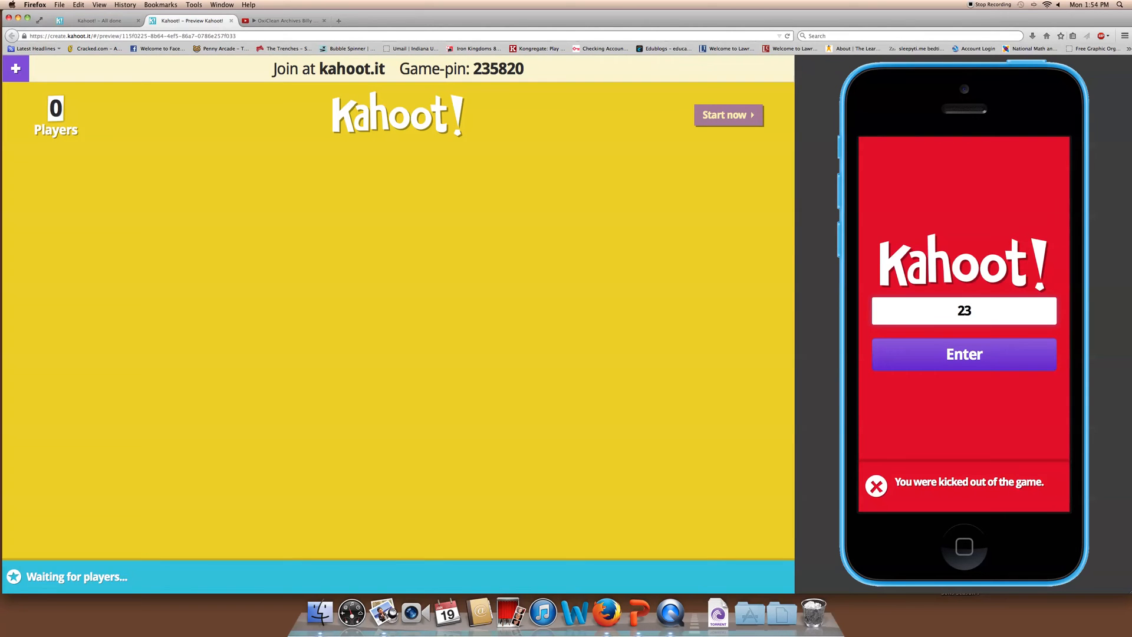
{"action": "type", "text": "58"}
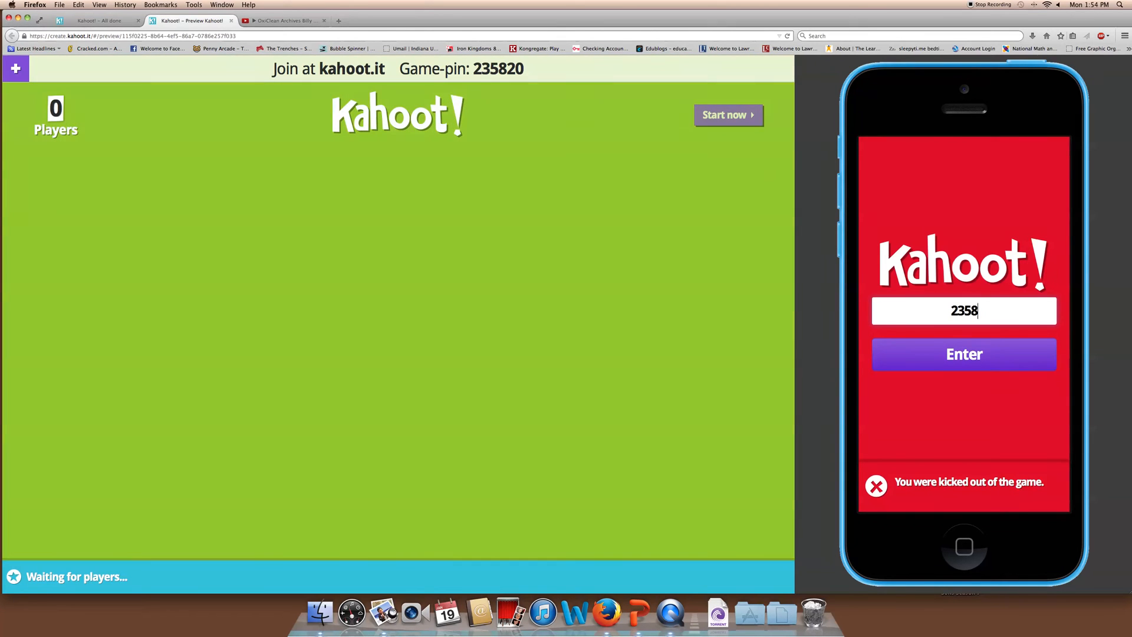
{"action": "type", "text": "20"}
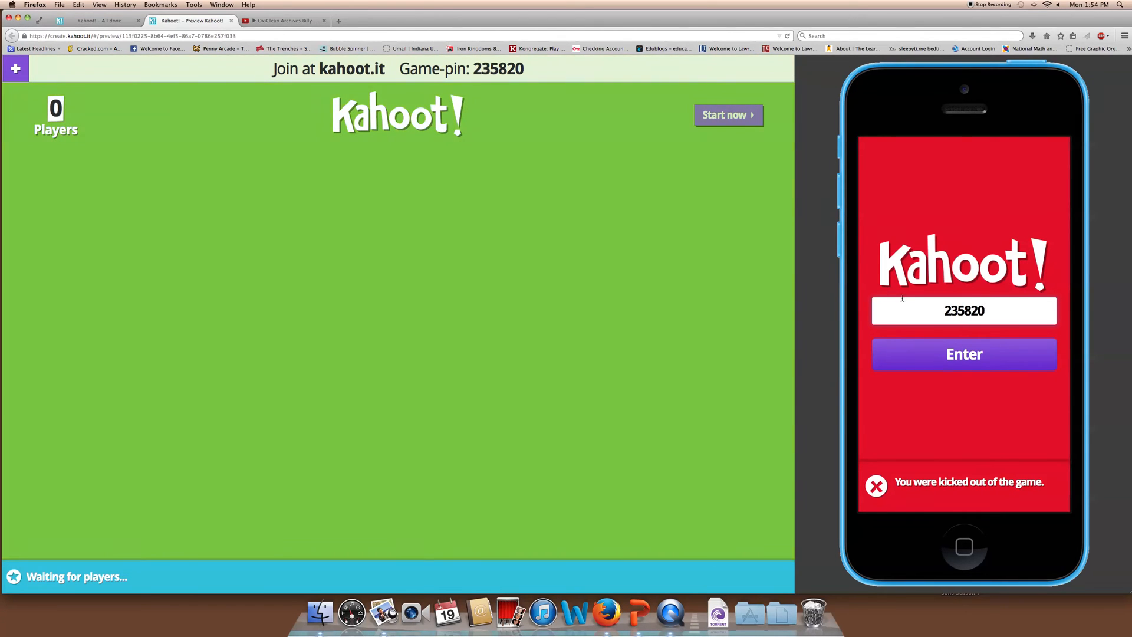
{"action": "left_click", "coordinate": [943, 354]}
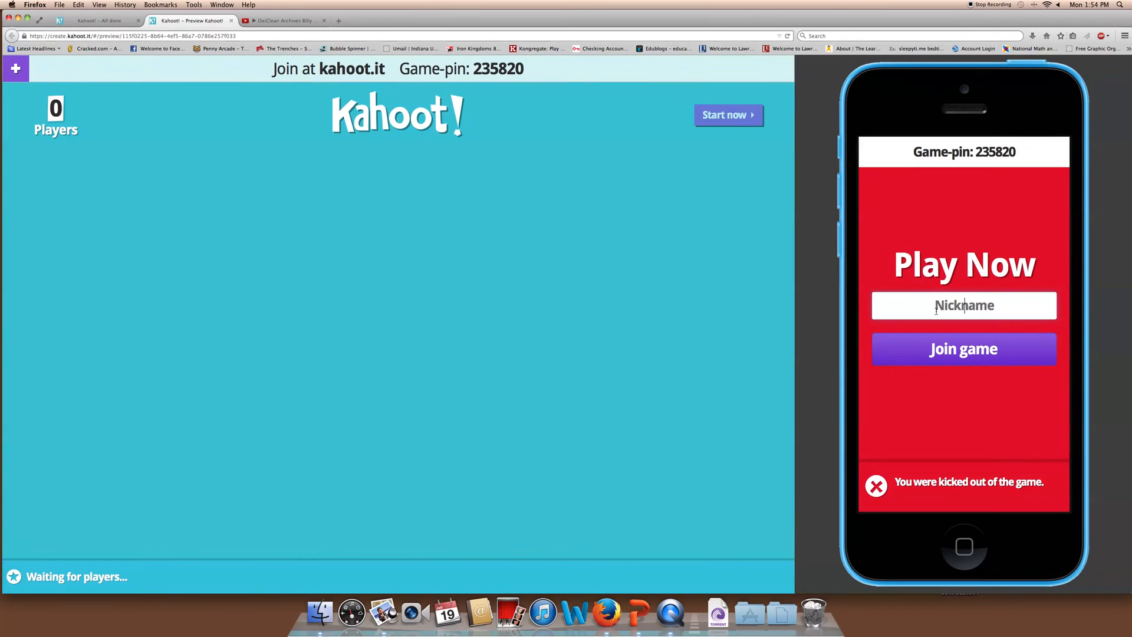
{"action": "left_click", "coordinate": [937, 311]}
{"action": "type", "text": "Paige Wyatt"}
{"action": "left_click", "coordinate": [963, 349]}
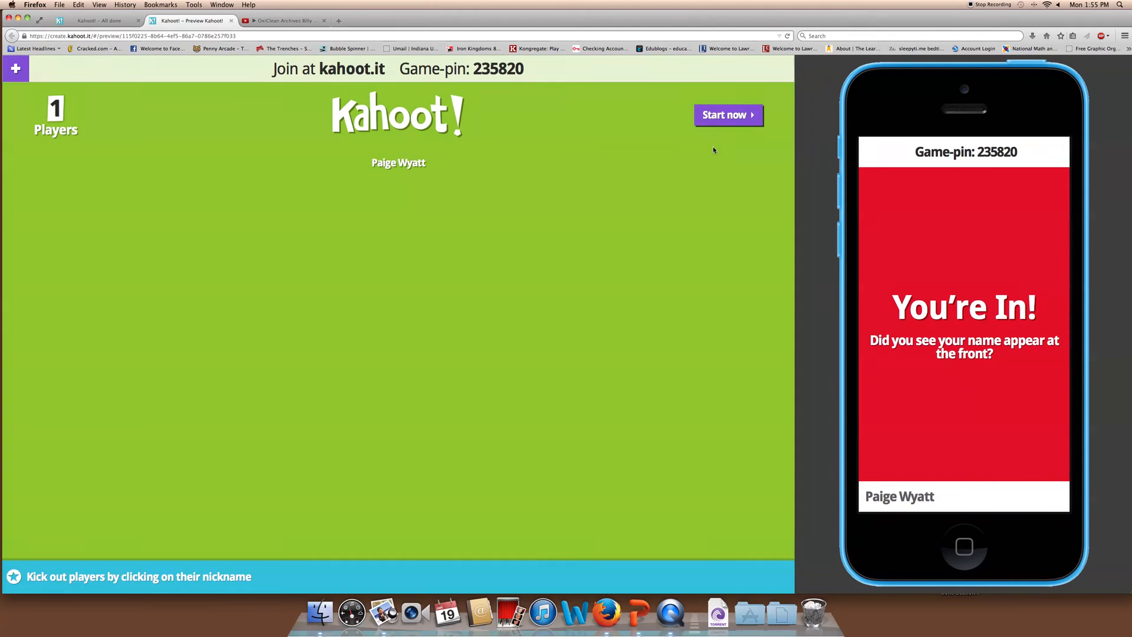
{"action": "left_click", "coordinate": [740, 118]}
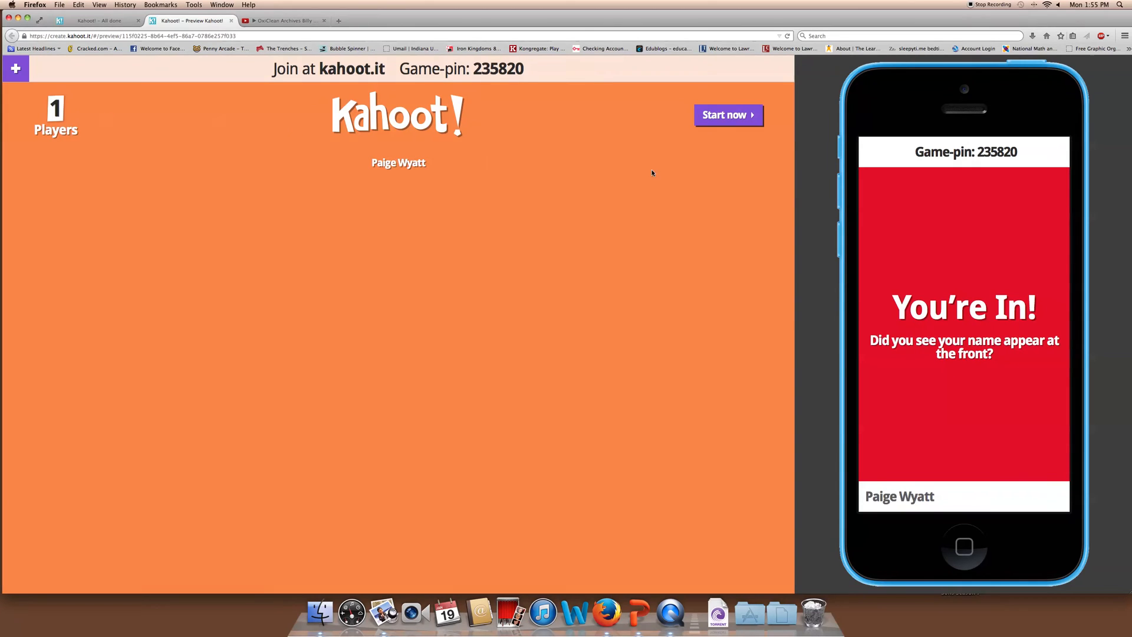
{"action": "left_click", "coordinate": [729, 118]}
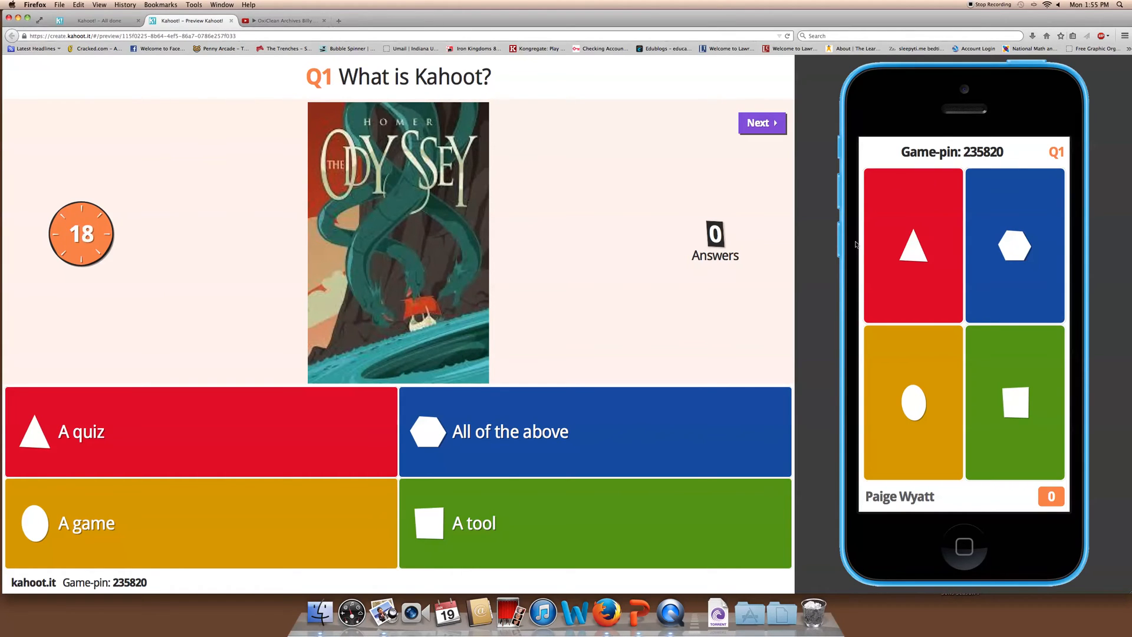
Answer question 1 with 'All of the above' on the phone, view the 767-point scoreboard, then start Question 2
{"action": "left_click", "coordinate": [1008, 259]}
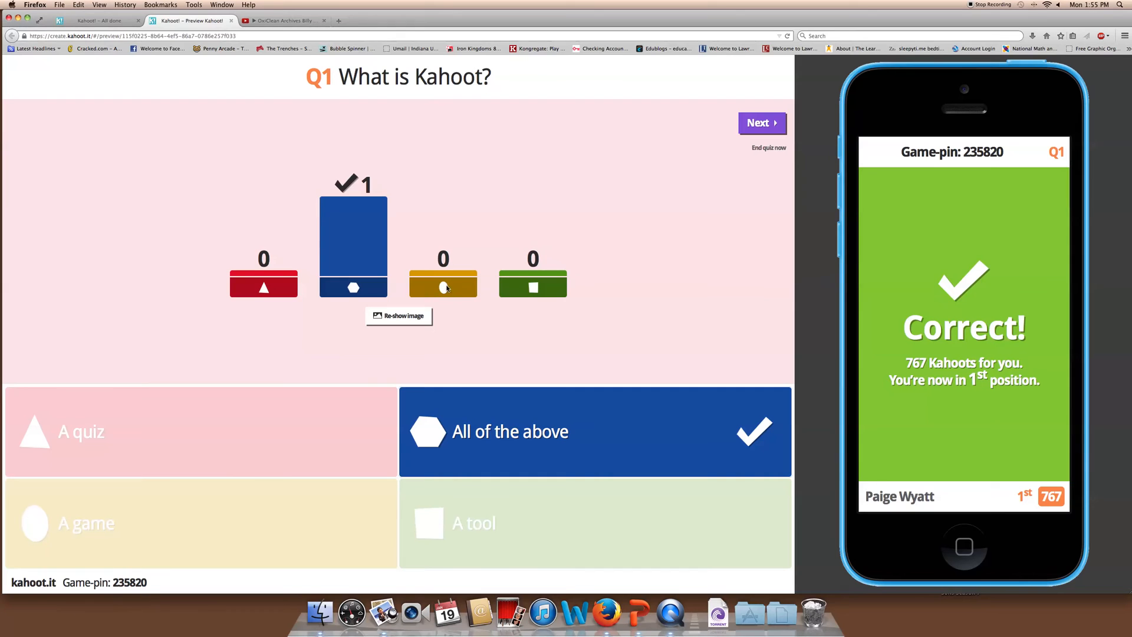
{"action": "left_click", "coordinate": [763, 124]}
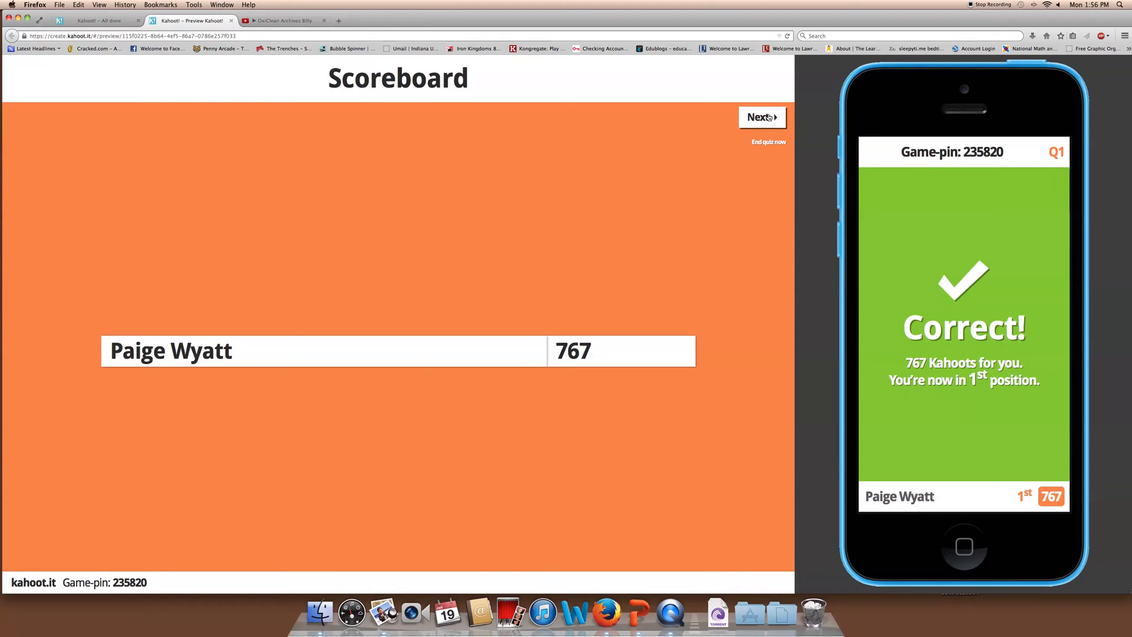
{"action": "left_click", "coordinate": [767, 118]}
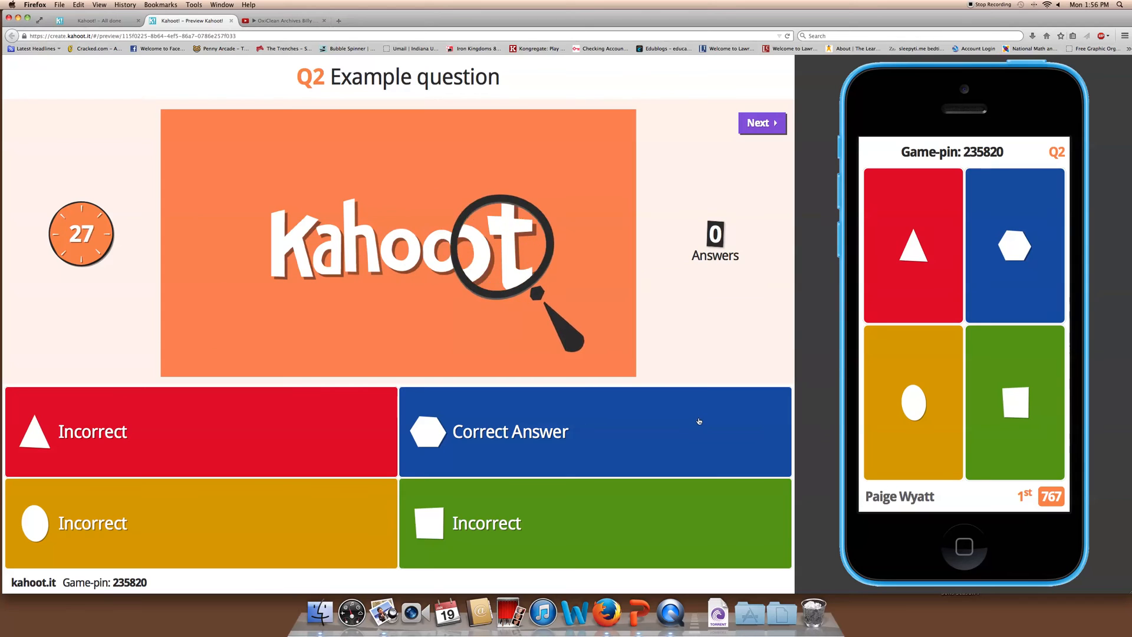
Pick 'Correct Answer' on the phone and show the scoreboard with the player at 1684 points
{"action": "left_click", "coordinate": [1011, 247]}
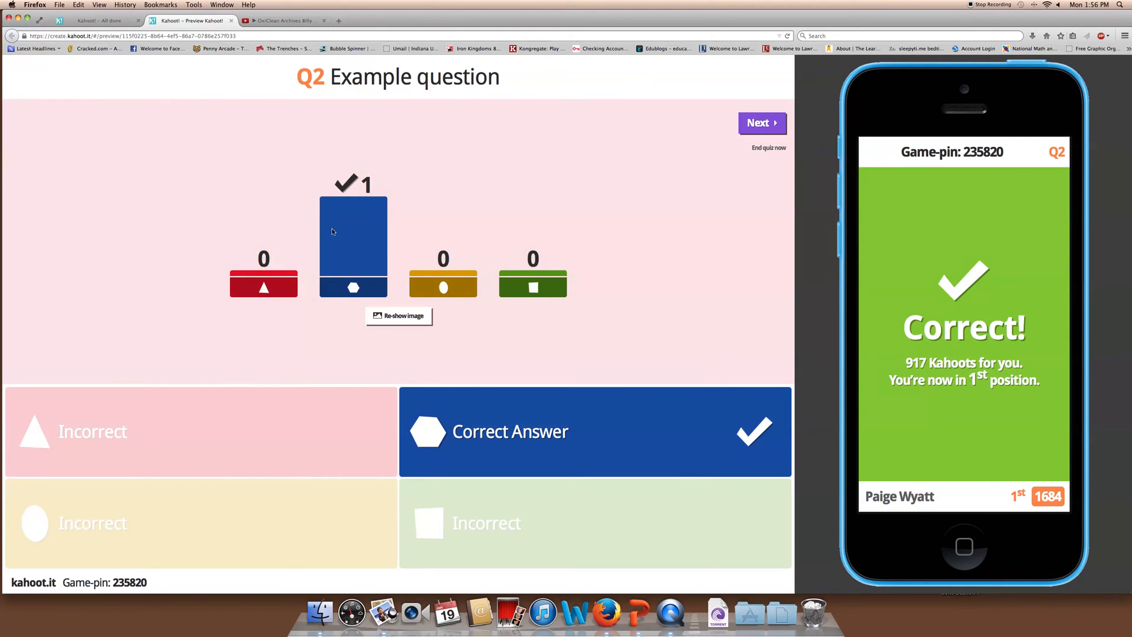
{"action": "left_click", "coordinate": [771, 121]}
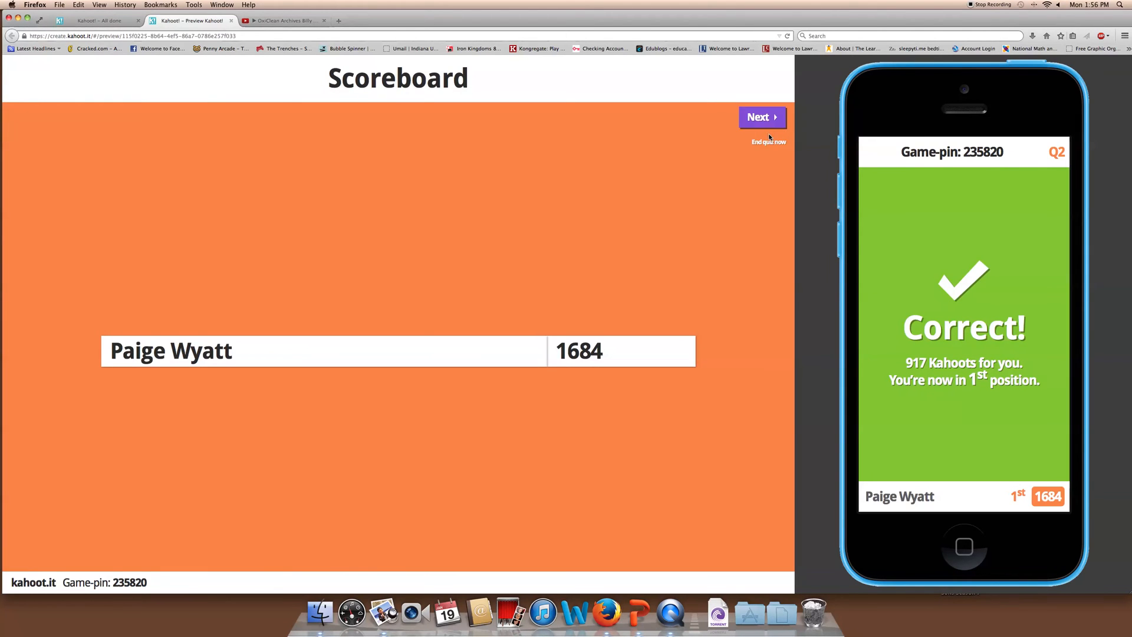
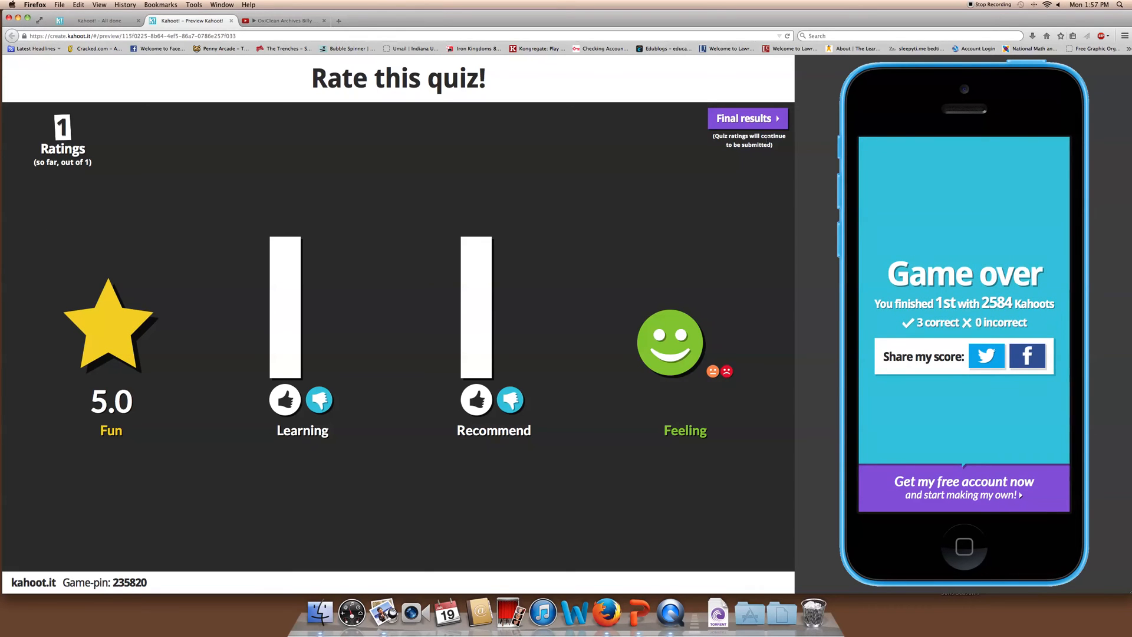
Show the Final scoreboard, with the single player first at 2584 points
{"action": "left_click", "coordinate": [757, 118]}
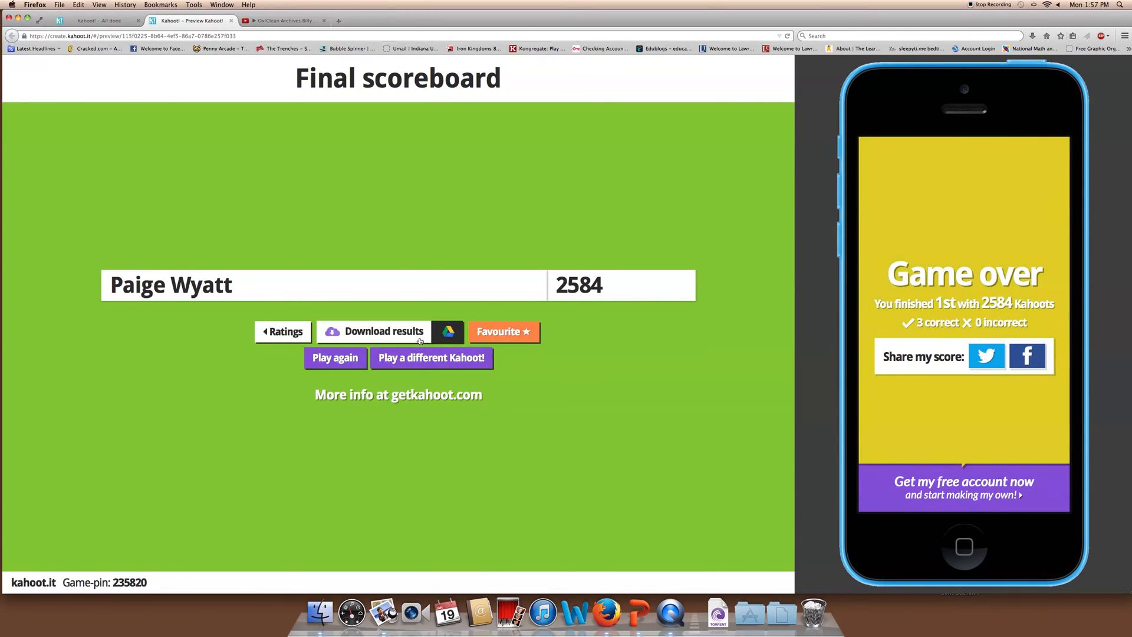
Download the game results and open them in Microsoft Excel as a read-only .xls workbook
{"action": "left_click", "coordinate": [383, 333]}
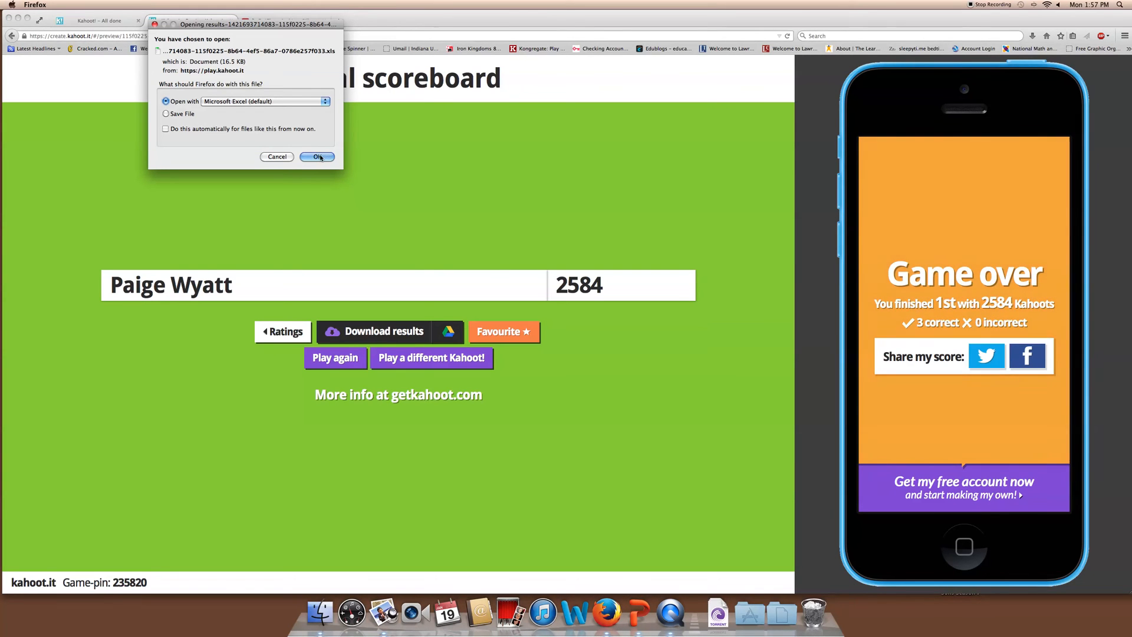
{"action": "left_click", "coordinate": [316, 156]}
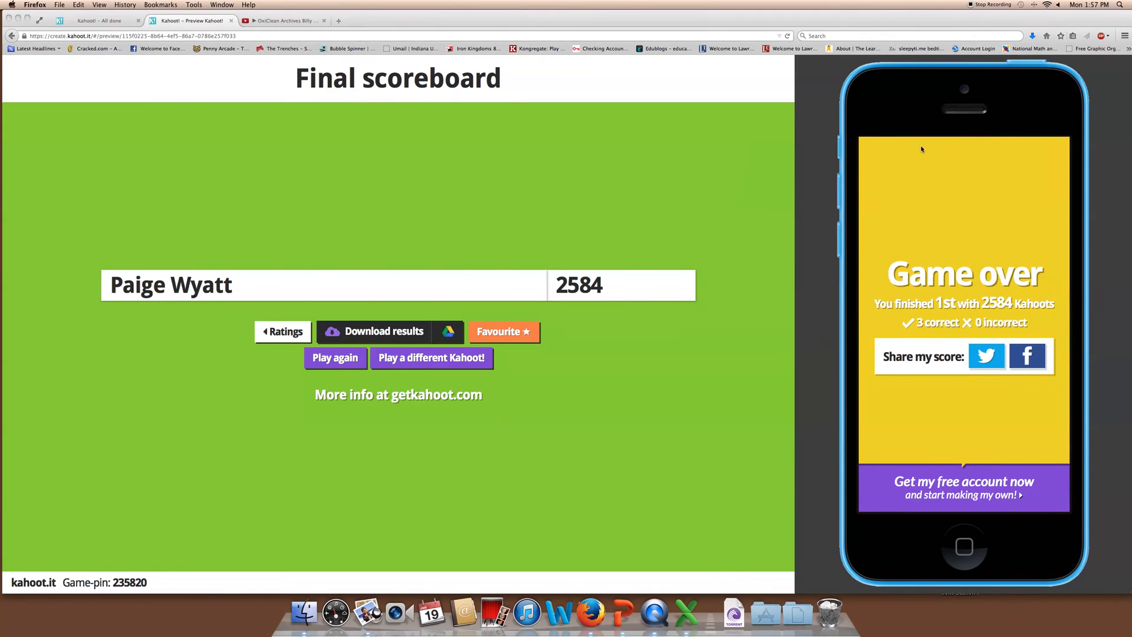
{"action": "left_click_drag", "start_coordinate": [125, 12], "coordinate": [262, 14]}
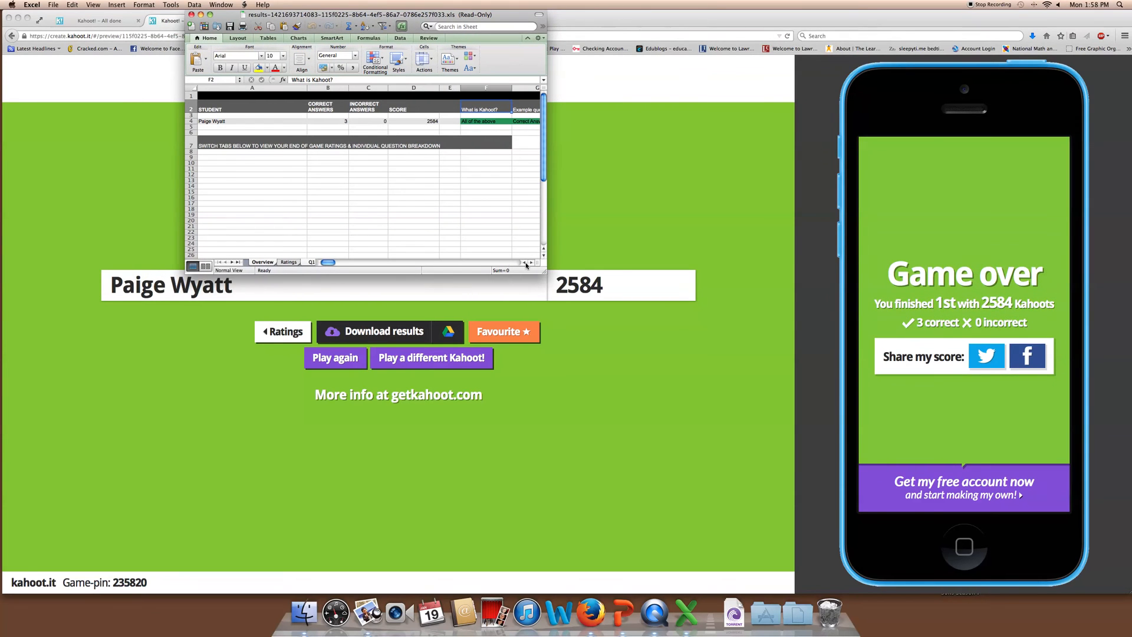
Maximize the results workbook, look through the Q2, Q3 and Overview sheets, then close it
{"action": "double_click", "coordinate": [529, 10]}
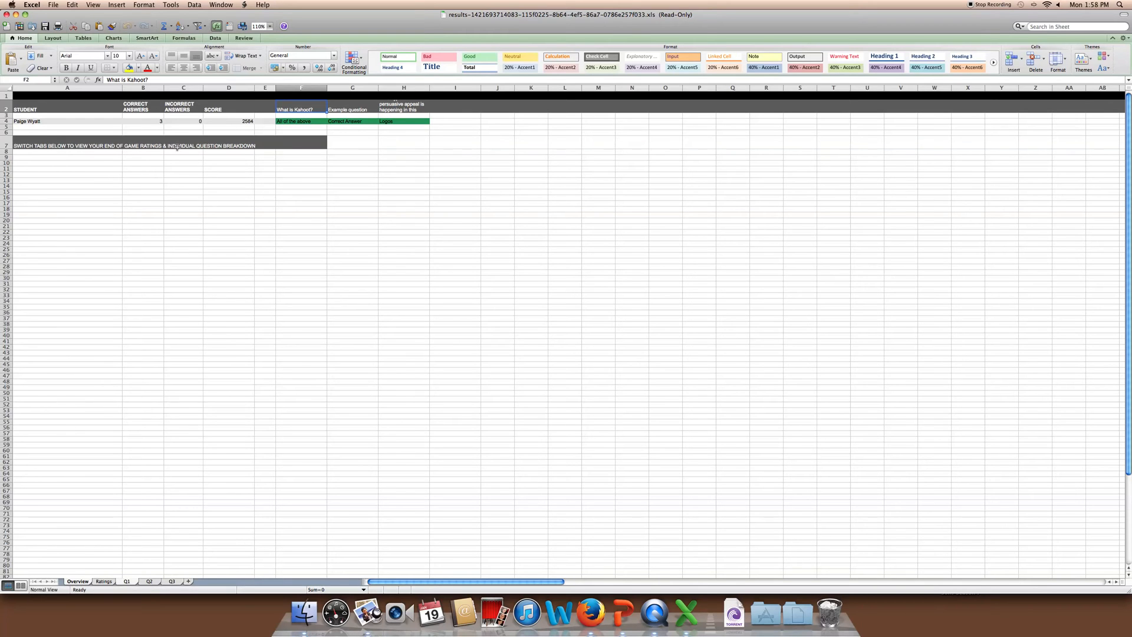
{"action": "left_click", "coordinate": [149, 582]}
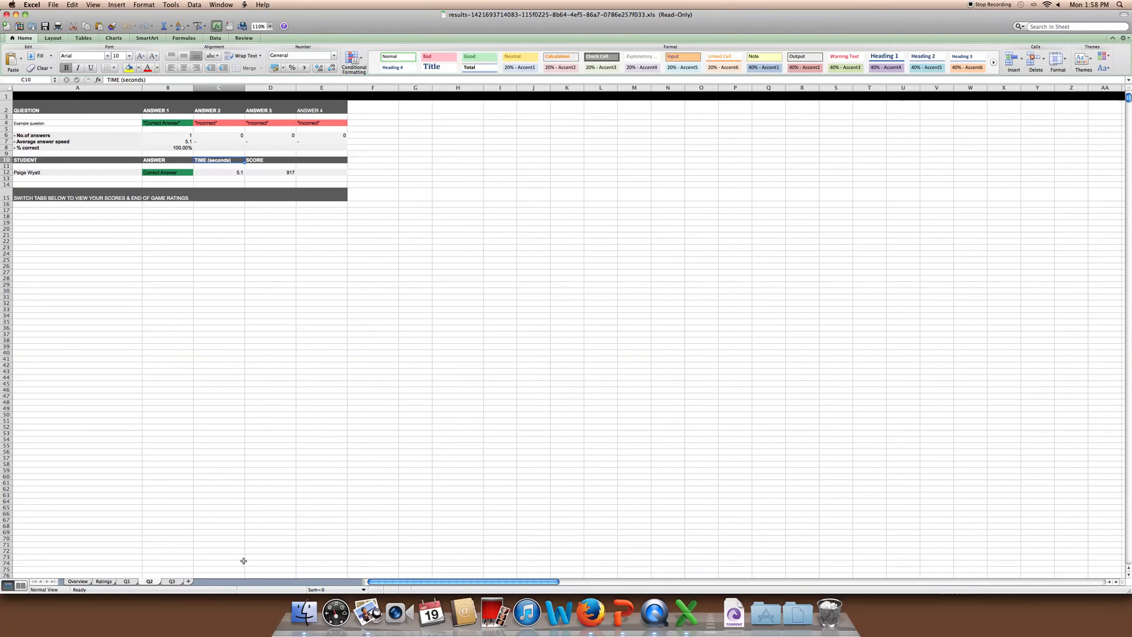
{"action": "left_click", "coordinate": [172, 582]}
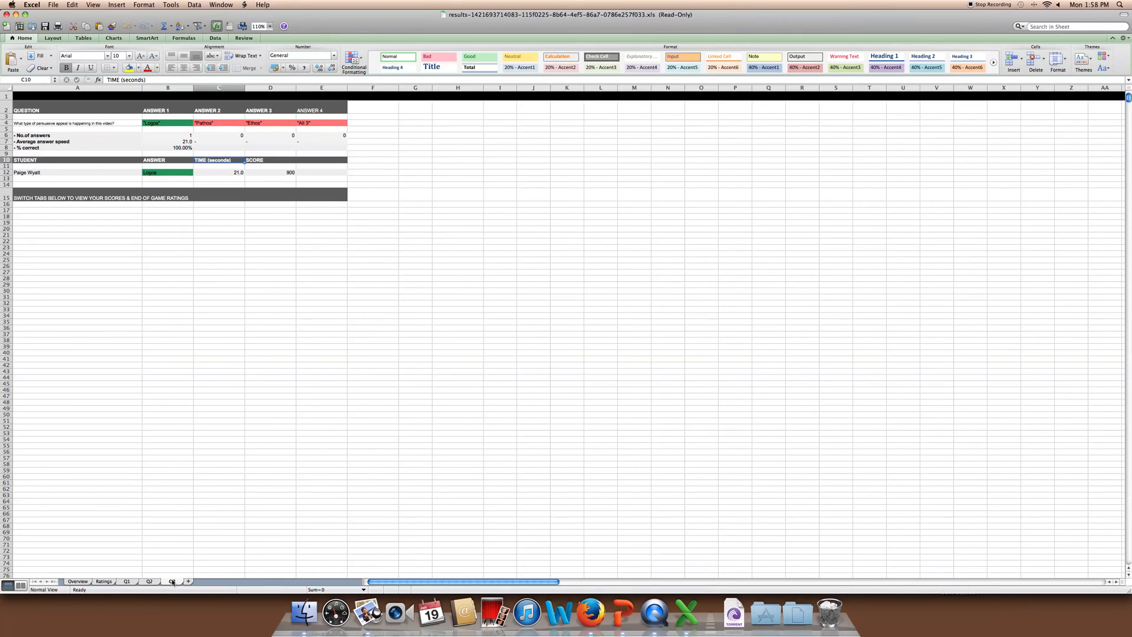
{"action": "left_click", "coordinate": [79, 581]}
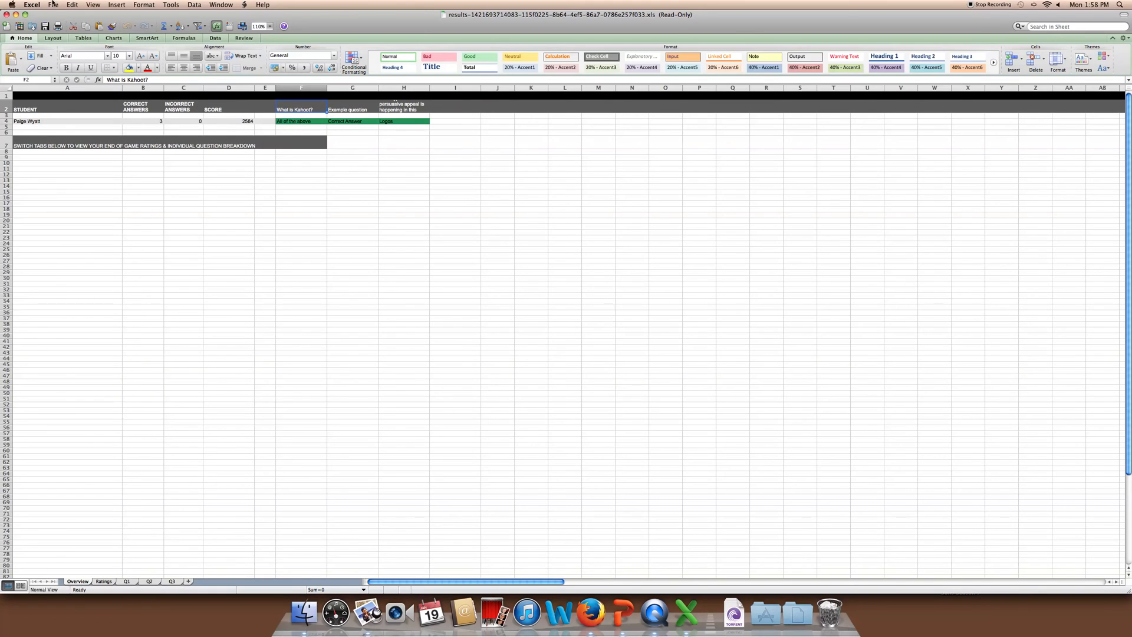
{"action": "left_click", "coordinate": [6, 15]}
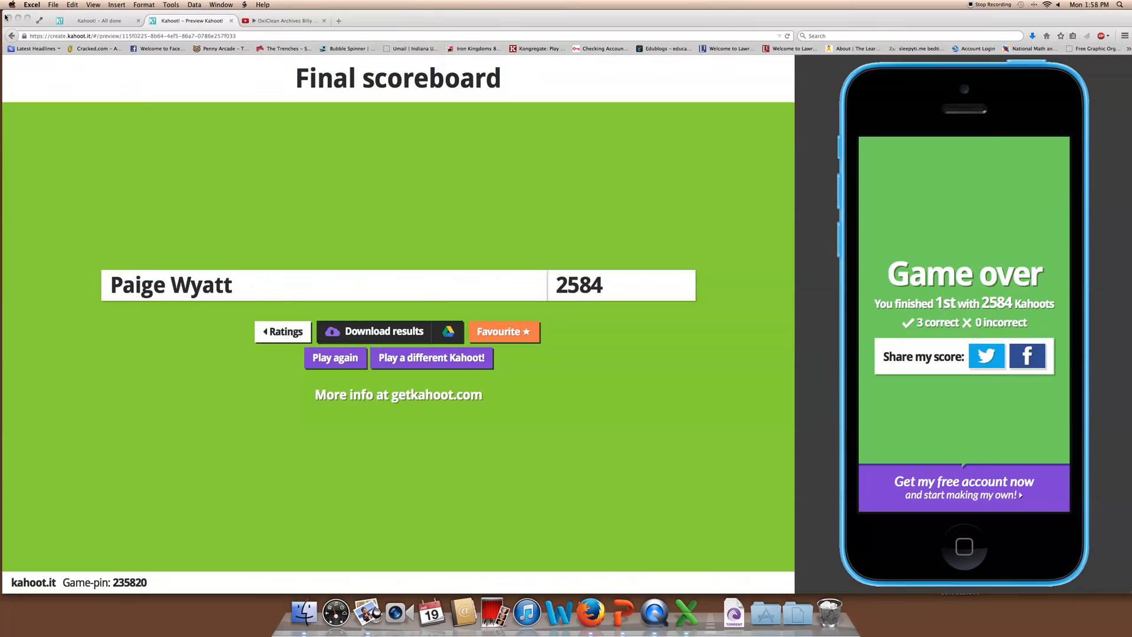
Start saving the quiz results from the Kahoot scoreboard to Google Drive
{"action": "left_click", "coordinate": [550, 190]}
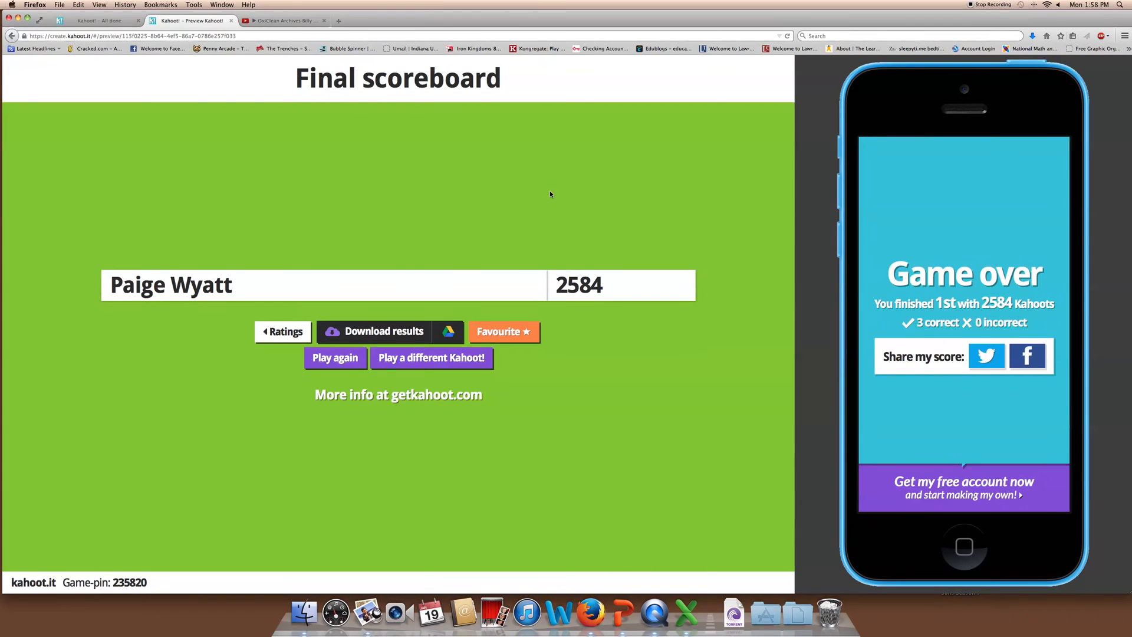
{"action": "left_click", "coordinate": [447, 333]}
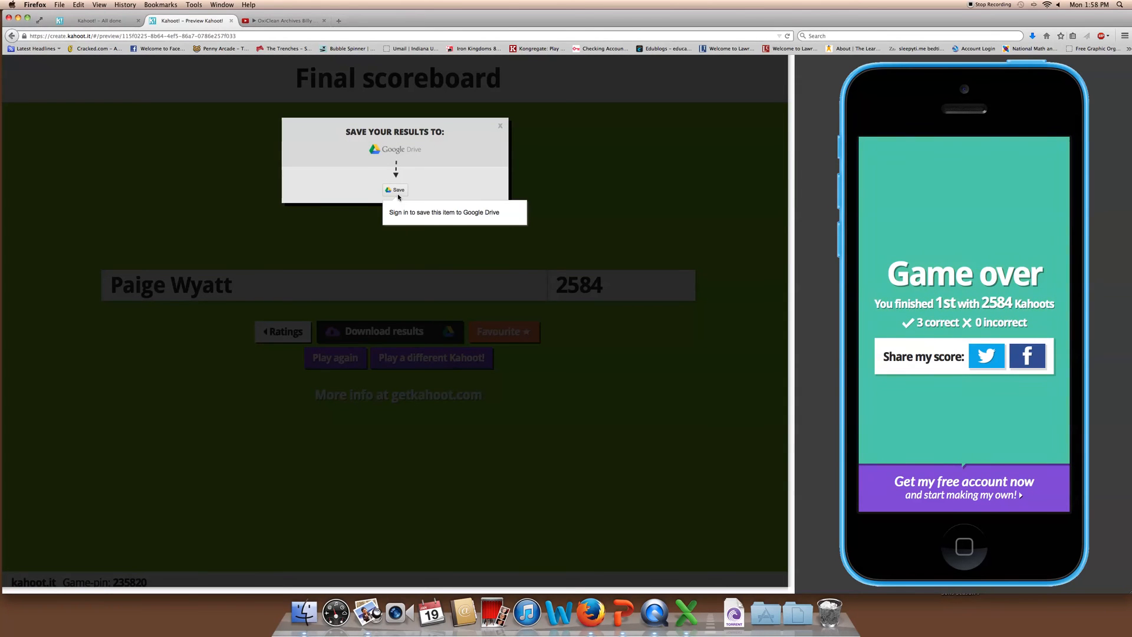
{"action": "left_click", "coordinate": [400, 190]}
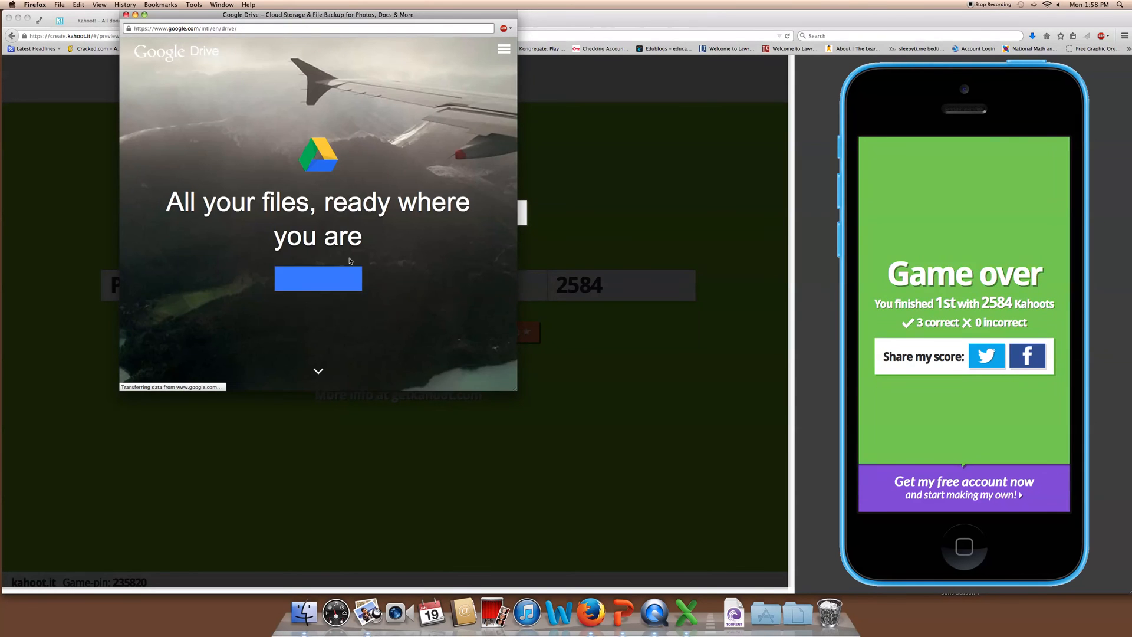
Sign in to Google with the staff account e-mail and password
{"action": "left_click", "coordinate": [318, 287]}
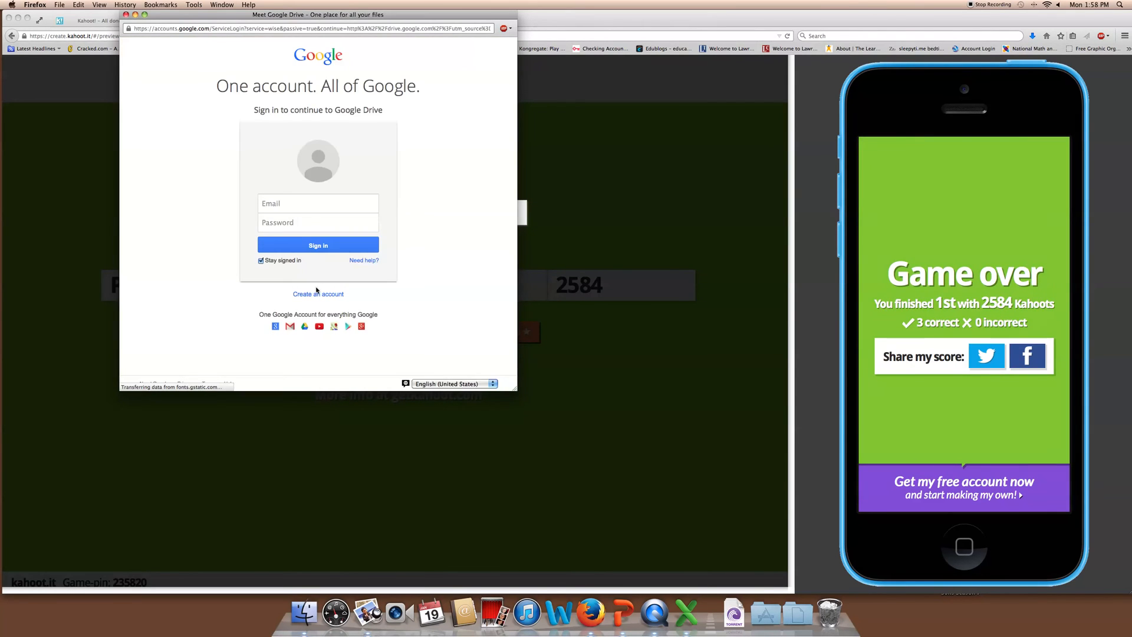
{"action": "left_click", "coordinate": [317, 204]}
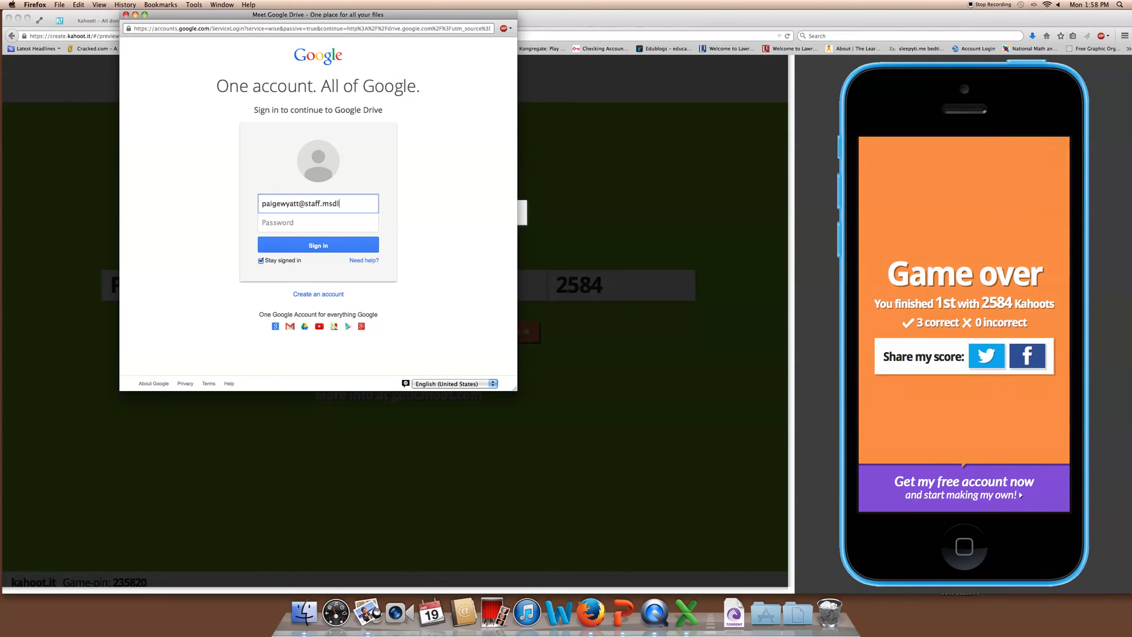
{"action": "key", "text": "Tab"}
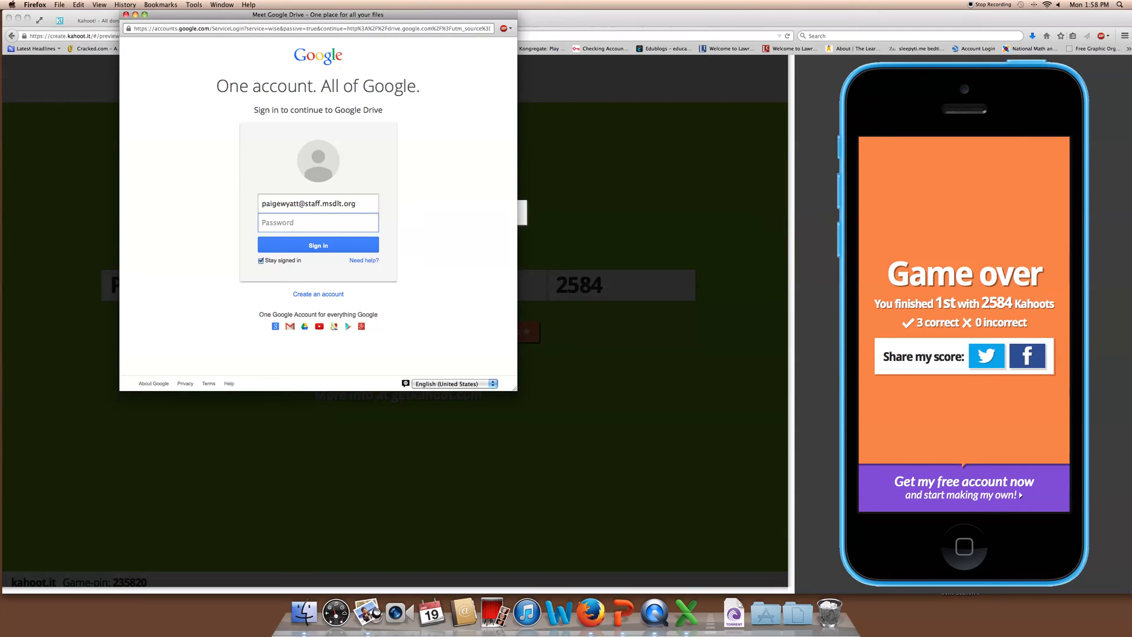
{"action": "type", "text": "••••••••"}
{"action": "left_click", "coordinate": [339, 245]}
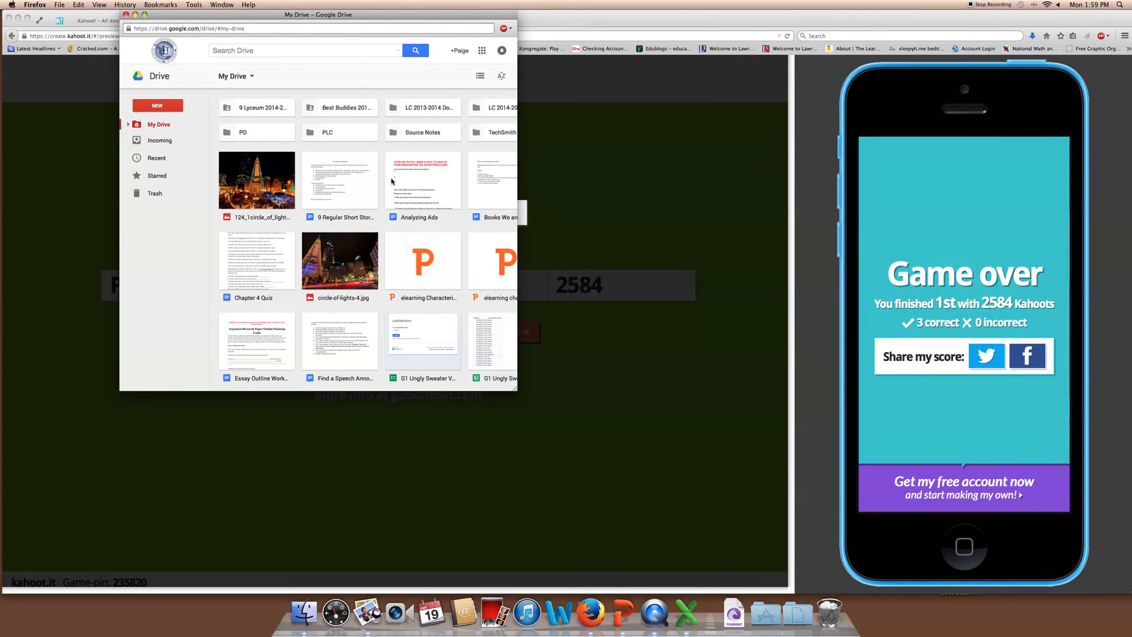
Save the results into My Drive as Kahoot Results - Test Quiz 1.xls and open the saved file
{"action": "scroll", "coordinate": [392, 181], "scroll_direction": "down", "scroll_amount": 5}
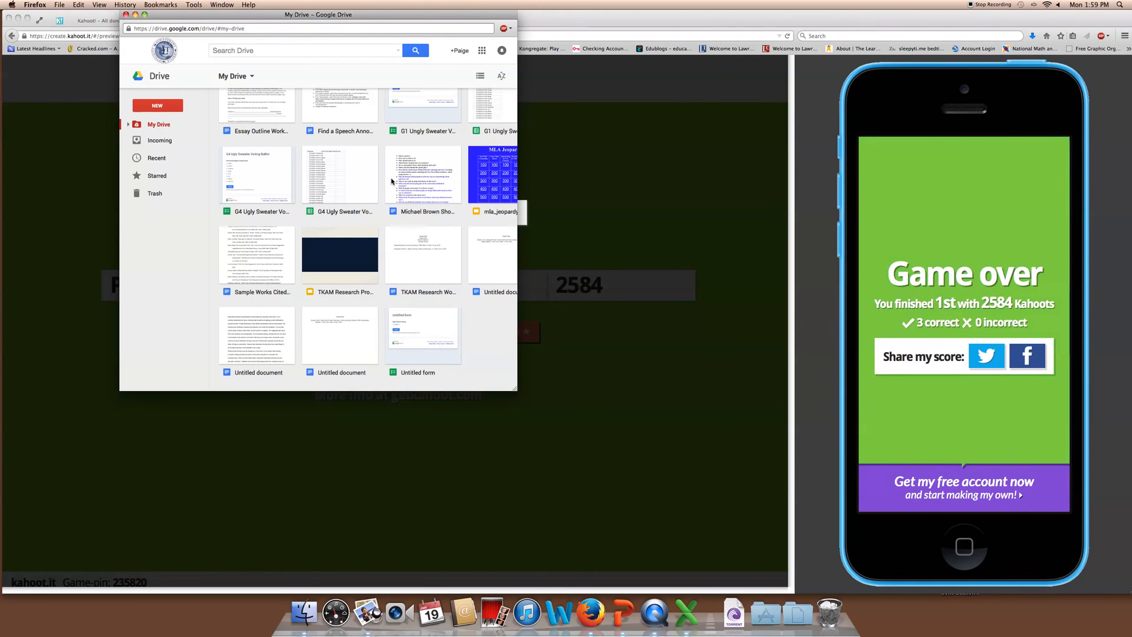
{"action": "scroll", "coordinate": [392, 181], "scroll_direction": "up", "scroll_amount": 5}
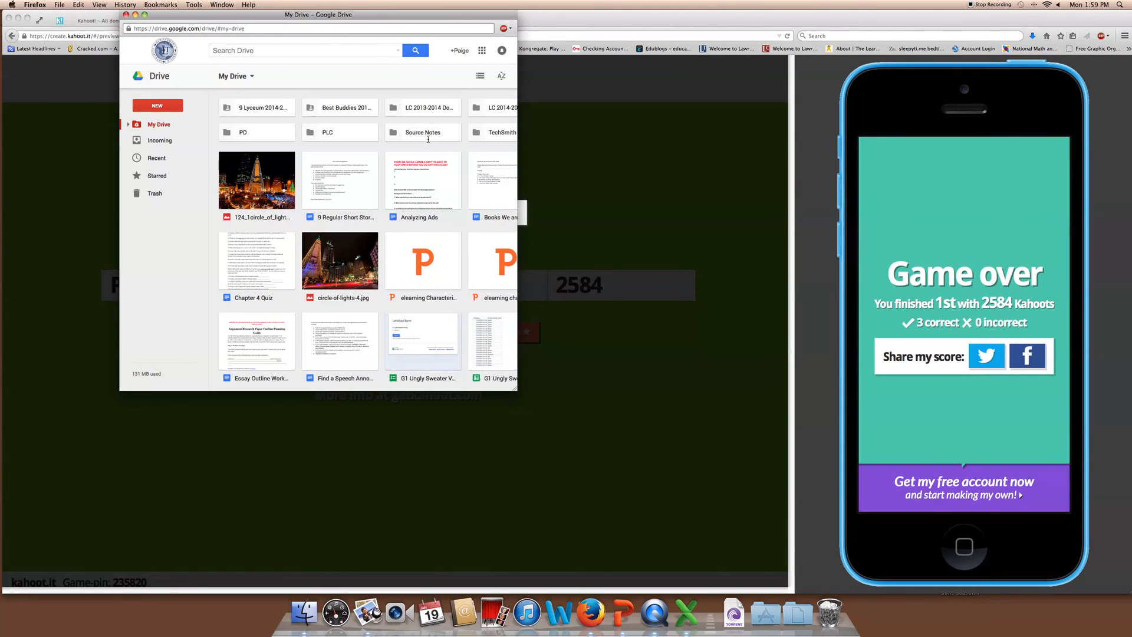
{"action": "left_click", "coordinate": [144, 14]}
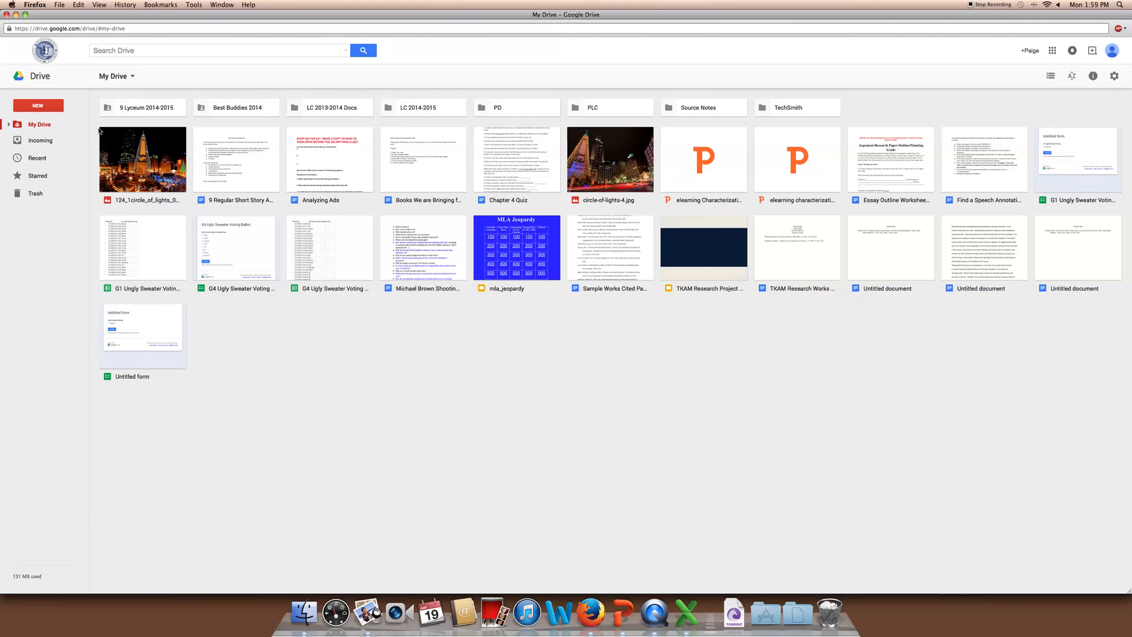
{"action": "left_click", "coordinate": [25, 14]}
{"action": "left_click_drag", "start_coordinate": [219, 15], "coordinate": [112, 246]}
{"action": "left_click", "coordinate": [462, 250]}
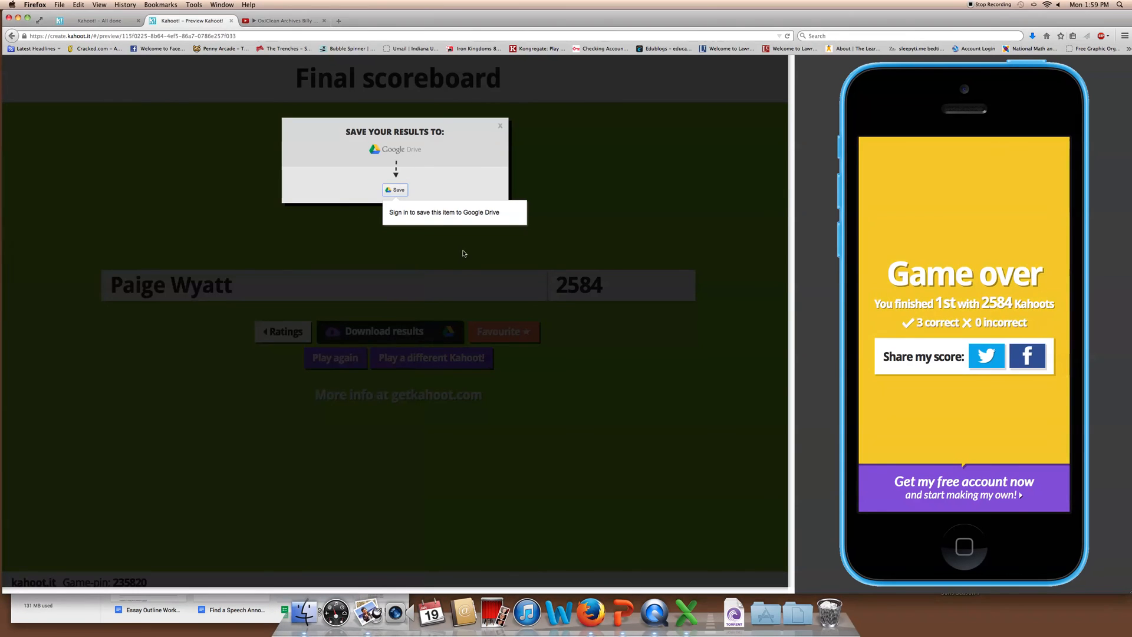
{"action": "left_click", "coordinate": [394, 191]}
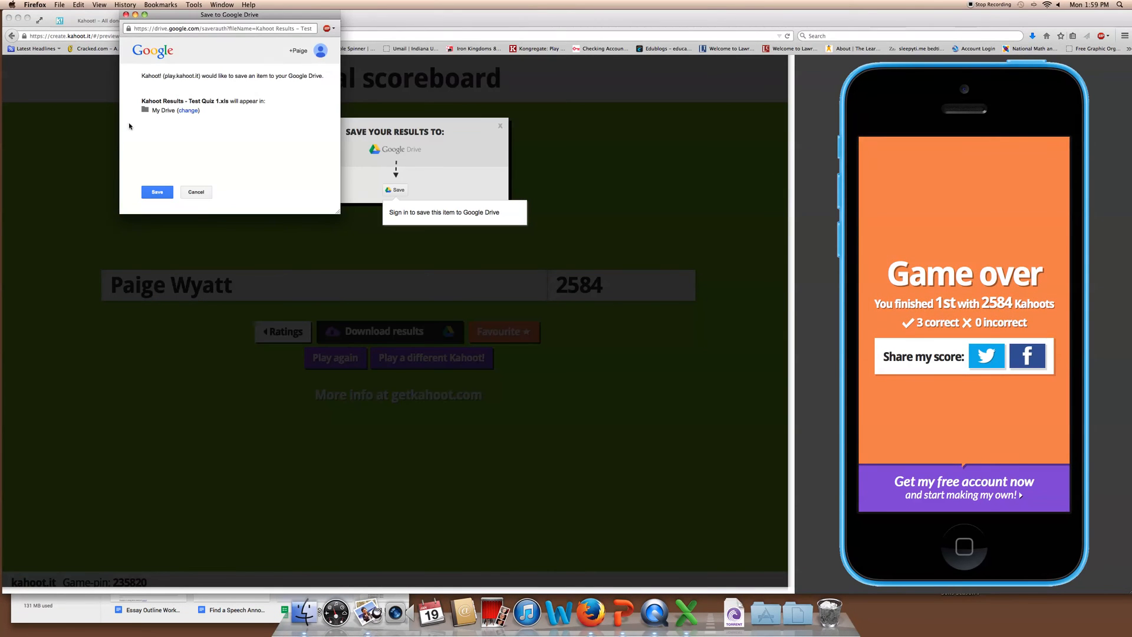
{"action": "left_click", "coordinate": [158, 193]}
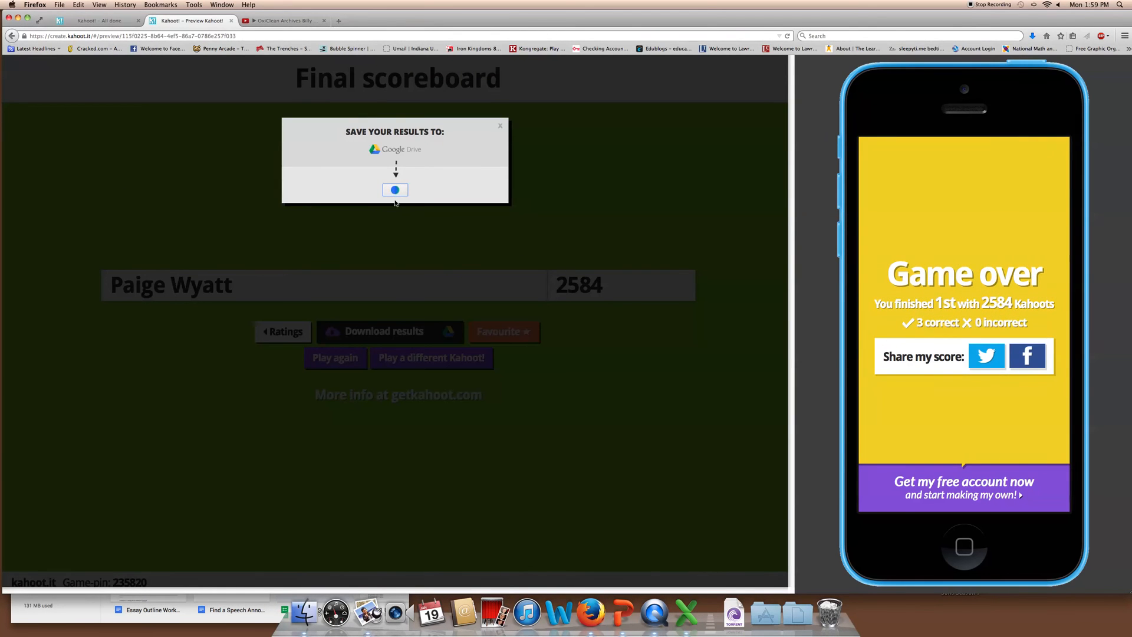
{"action": "mouse_move", "coordinate": [396, 195]}
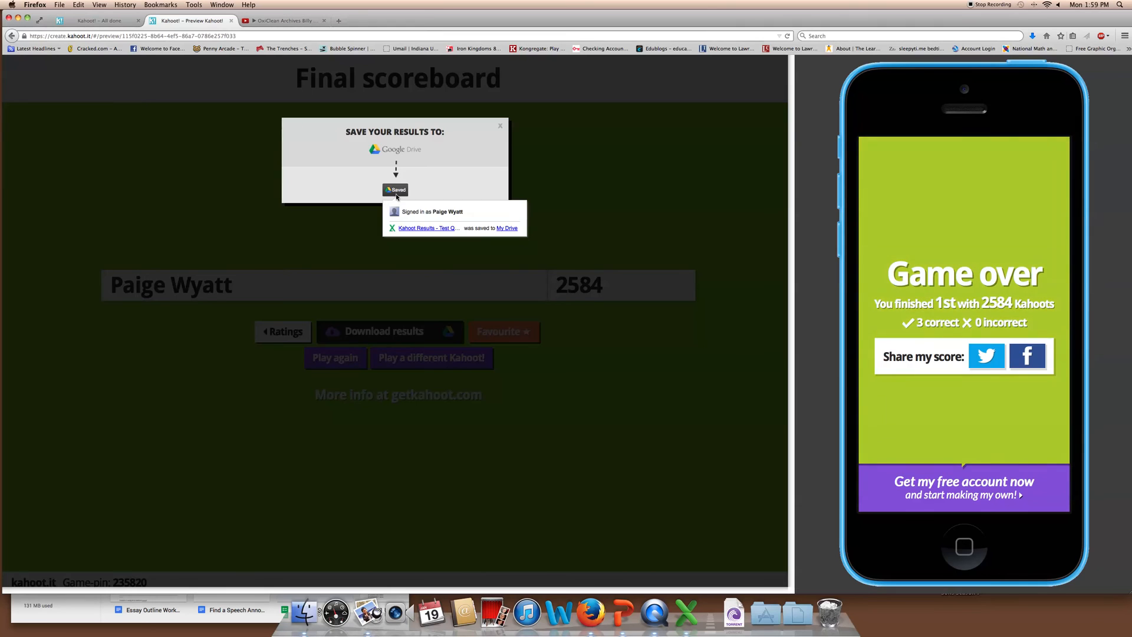
{"action": "left_click", "coordinate": [417, 229]}
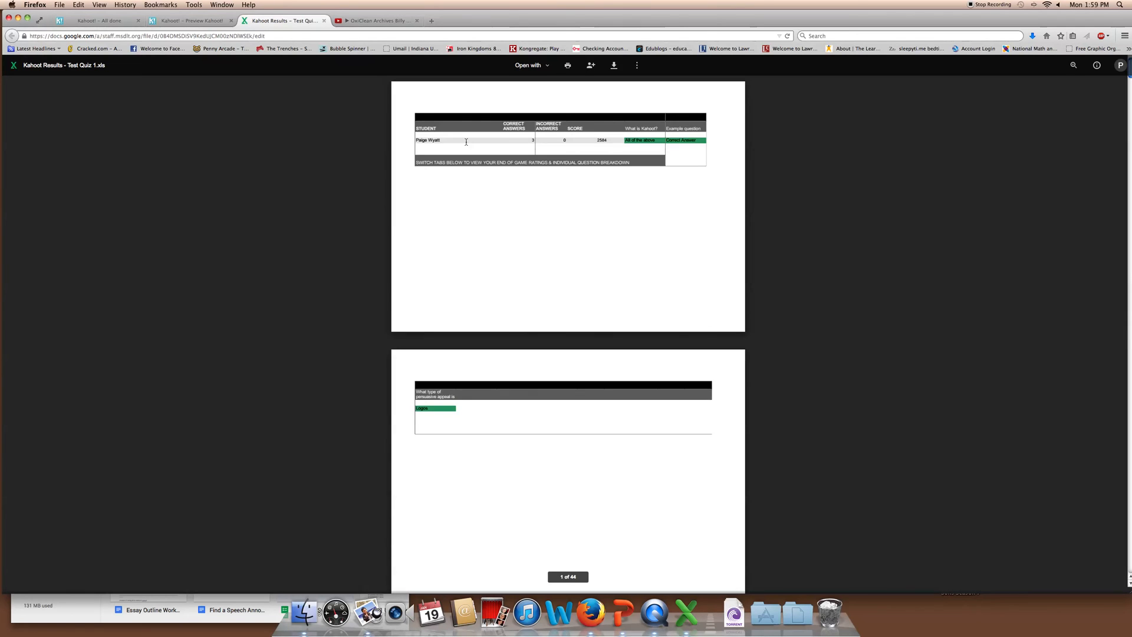
Open Kahoot Results - Test Quiz 1.xls in Google Sheets from the Drive preview
{"action": "scroll", "coordinate": [639, 205], "scroll_direction": "down", "scroll_amount": 5}
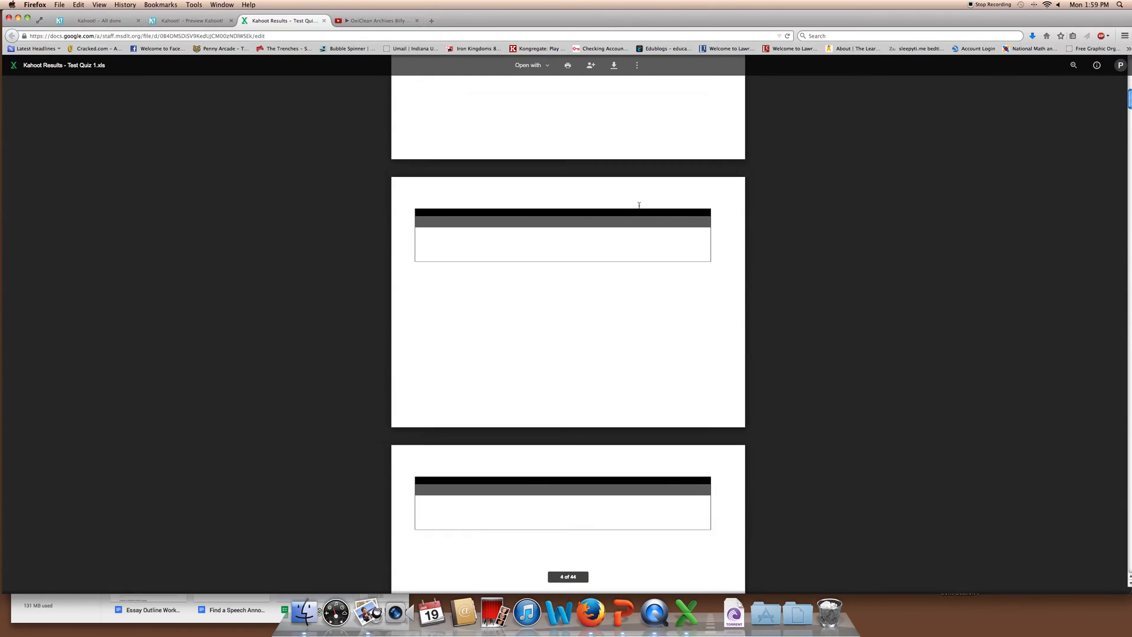
{"action": "scroll", "coordinate": [639, 205], "scroll_direction": "up", "scroll_amount": 5}
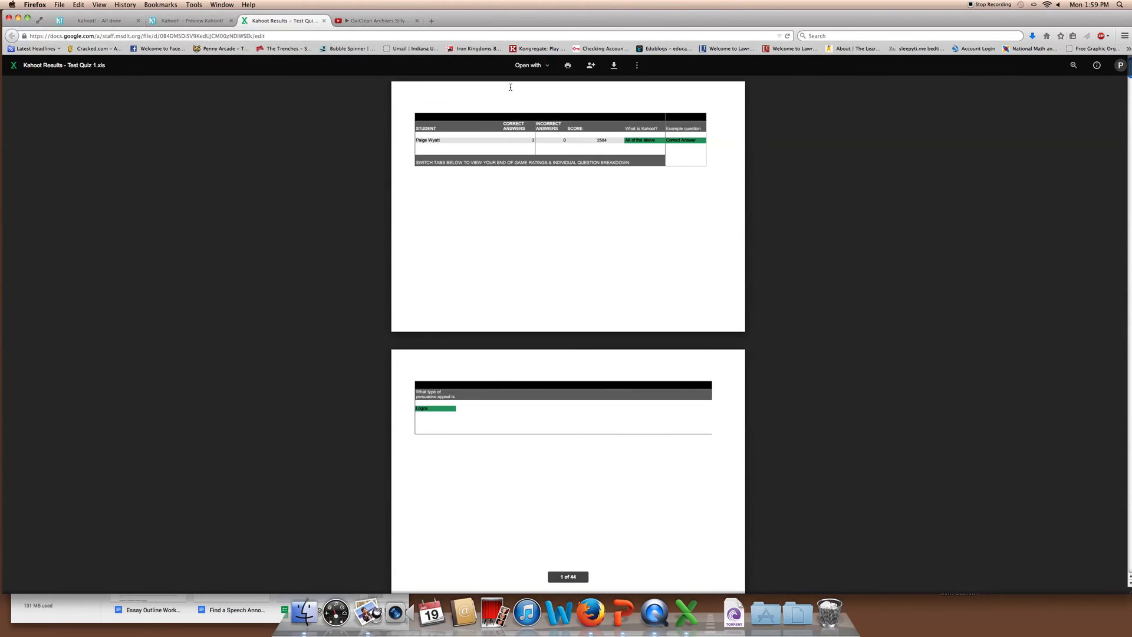
{"action": "left_click", "coordinate": [525, 66]}
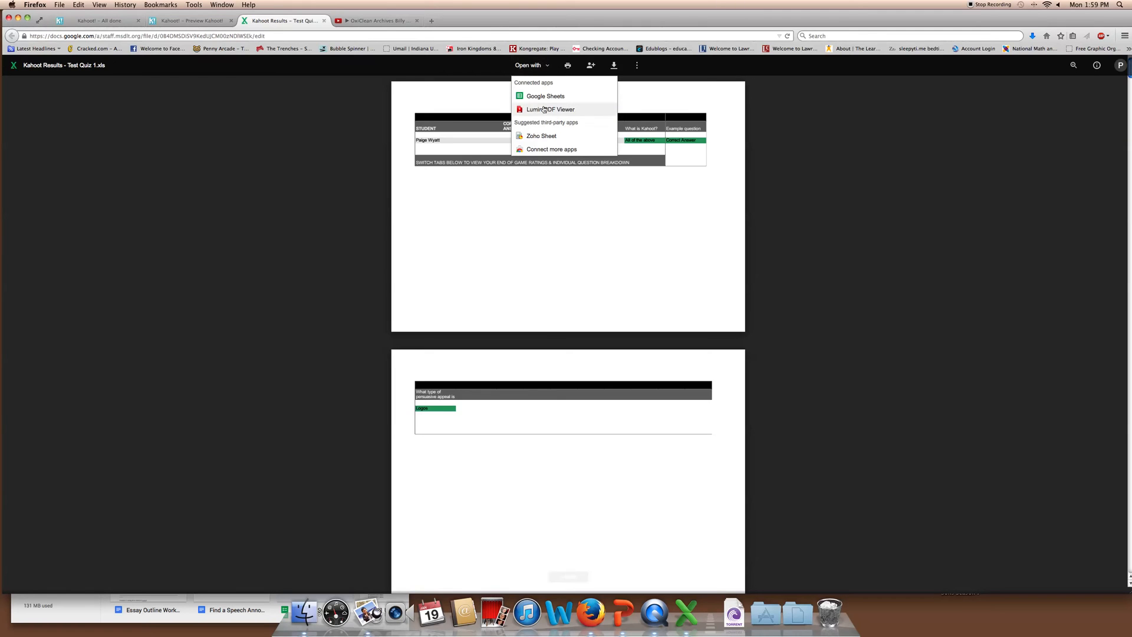
{"action": "left_click", "coordinate": [533, 94]}
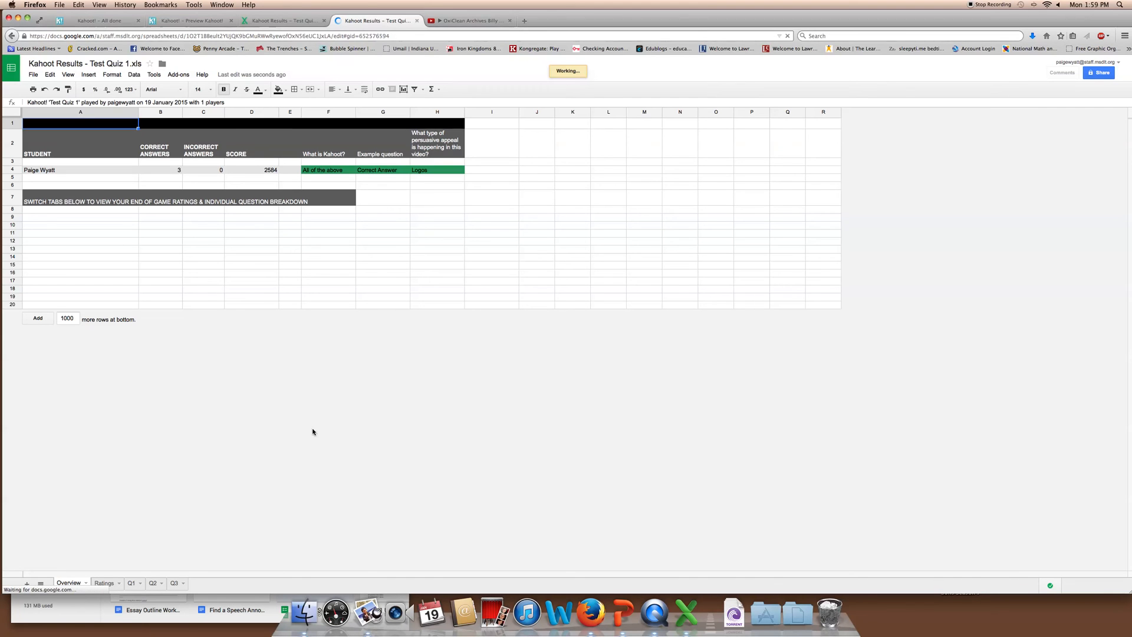
Review the Q1, Q2 and Q3 sheets, then return to Overview and select cell B4
{"action": "left_click", "coordinate": [132, 584]}
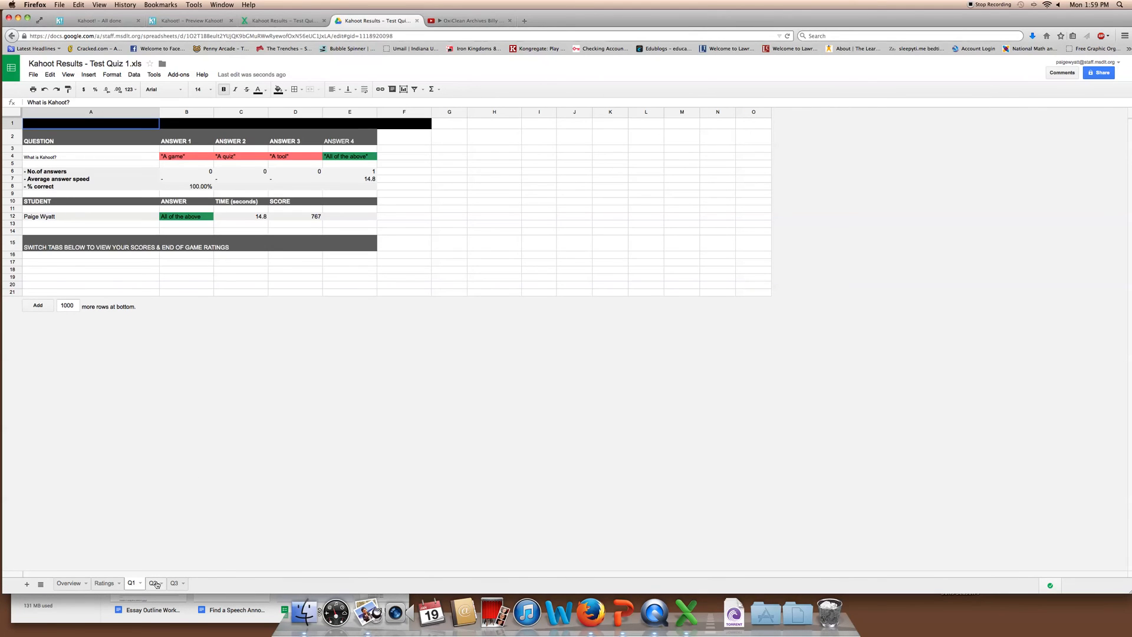
{"action": "left_click", "coordinate": [153, 583]}
{"action": "left_click", "coordinate": [175, 584]}
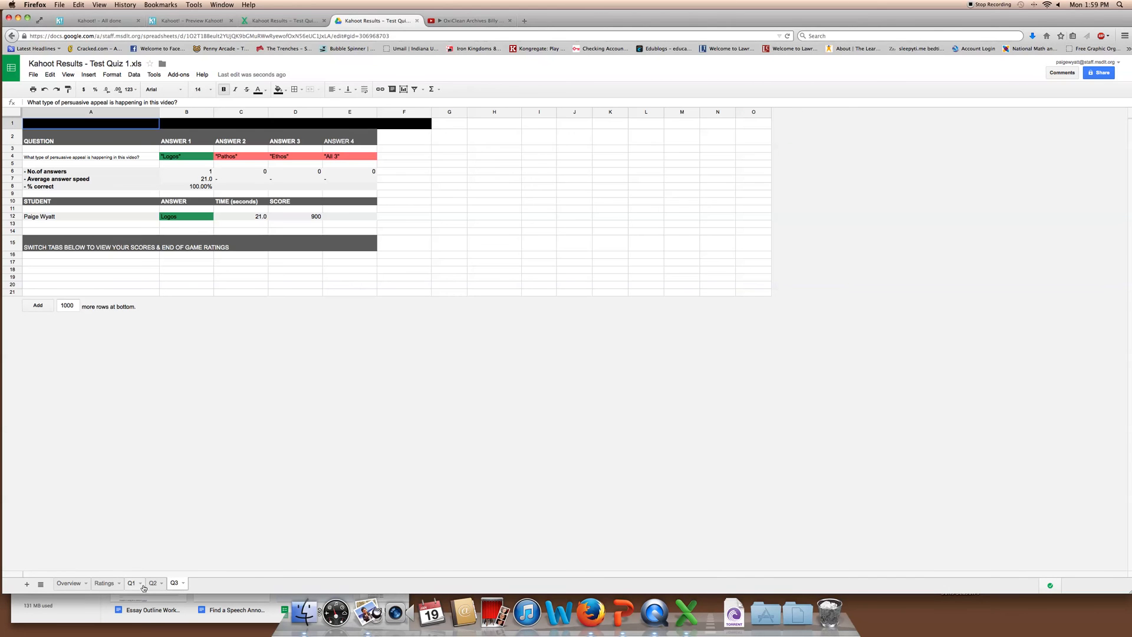
{"action": "left_click", "coordinate": [59, 584]}
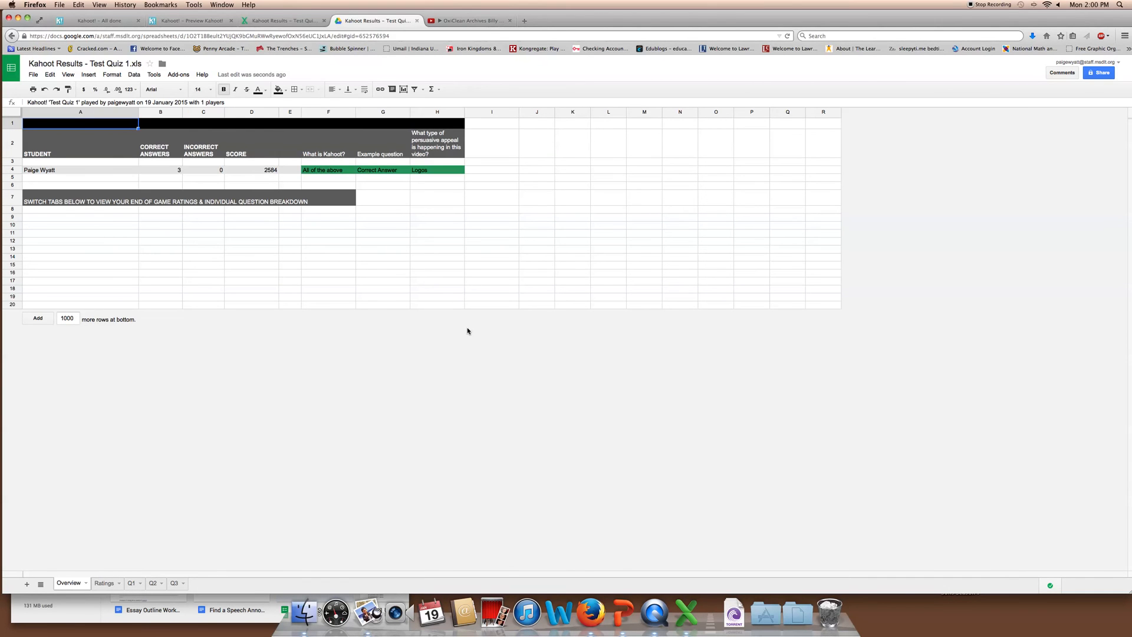
{"action": "left_click", "coordinate": [172, 173]}
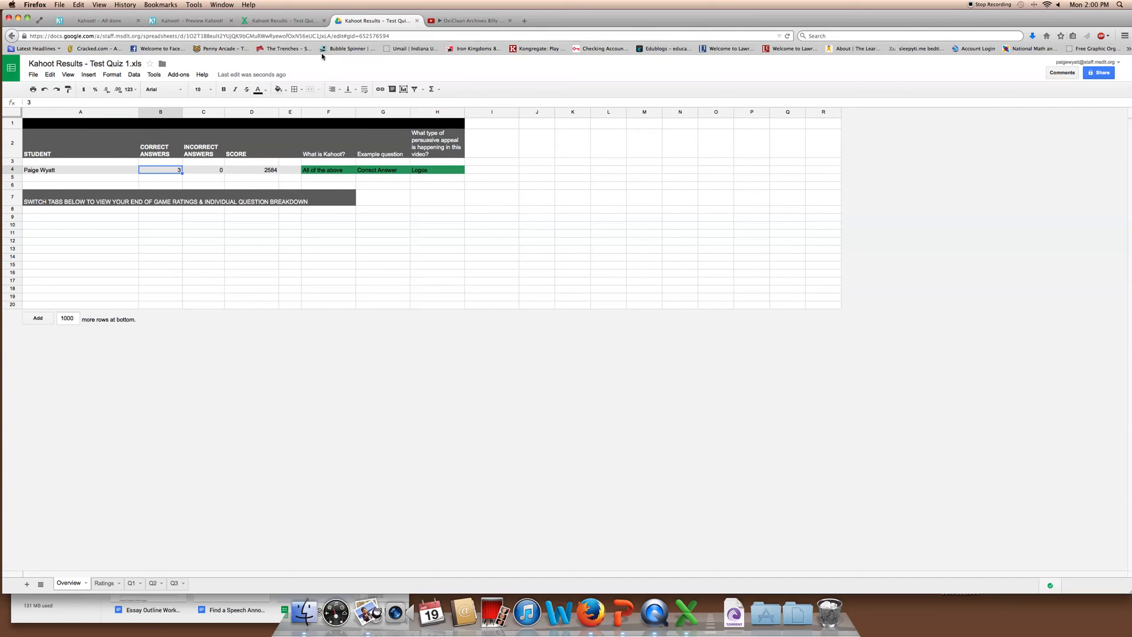
Close the LC 2014-2015 folder and Google Drive windows and make the spreadsheet fill the screen
{"action": "left_click_drag", "start_coordinate": [548, 15], "coordinate": [568, 155]}
{"action": "left_click_drag", "start_coordinate": [531, 120], "coordinate": [569, 76]}
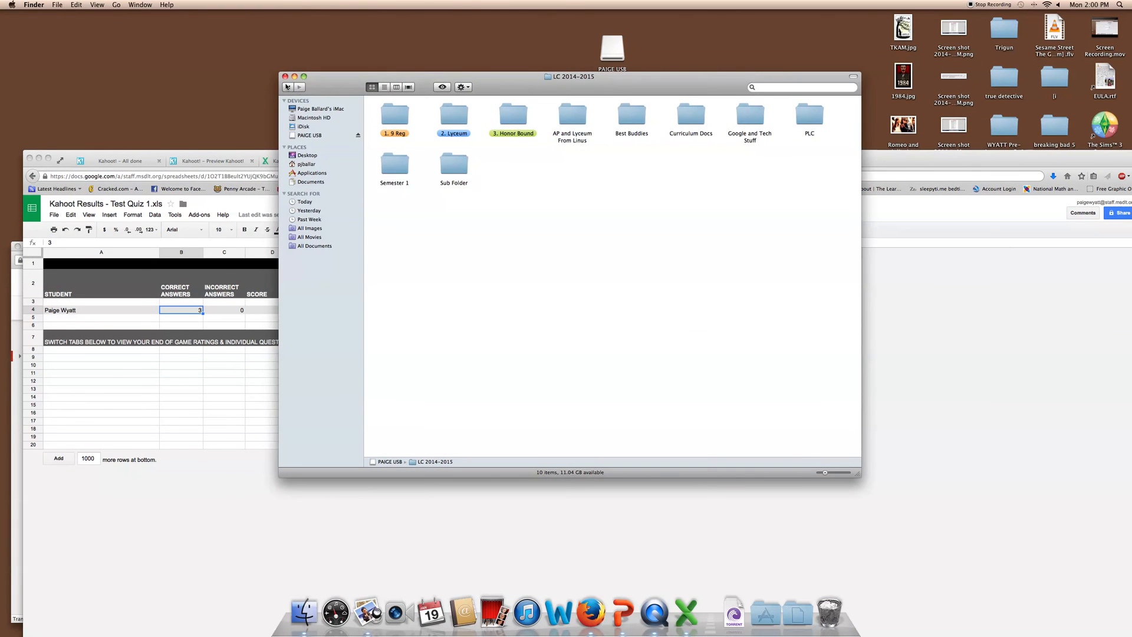
{"action": "left_click", "coordinate": [285, 77]}
{"action": "left_click_drag", "start_coordinate": [525, 152], "coordinate": [572, 3]}
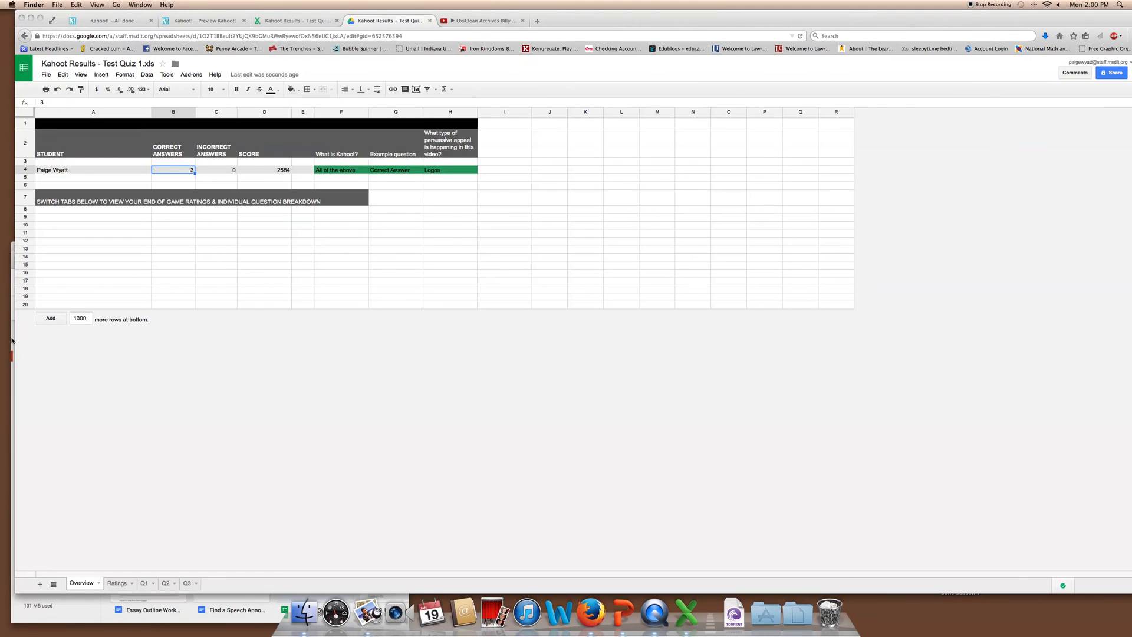
{"action": "left_click", "coordinate": [12, 340]}
{"action": "left_click_drag", "start_coordinate": [85, 249], "coordinate": [308, 199]}
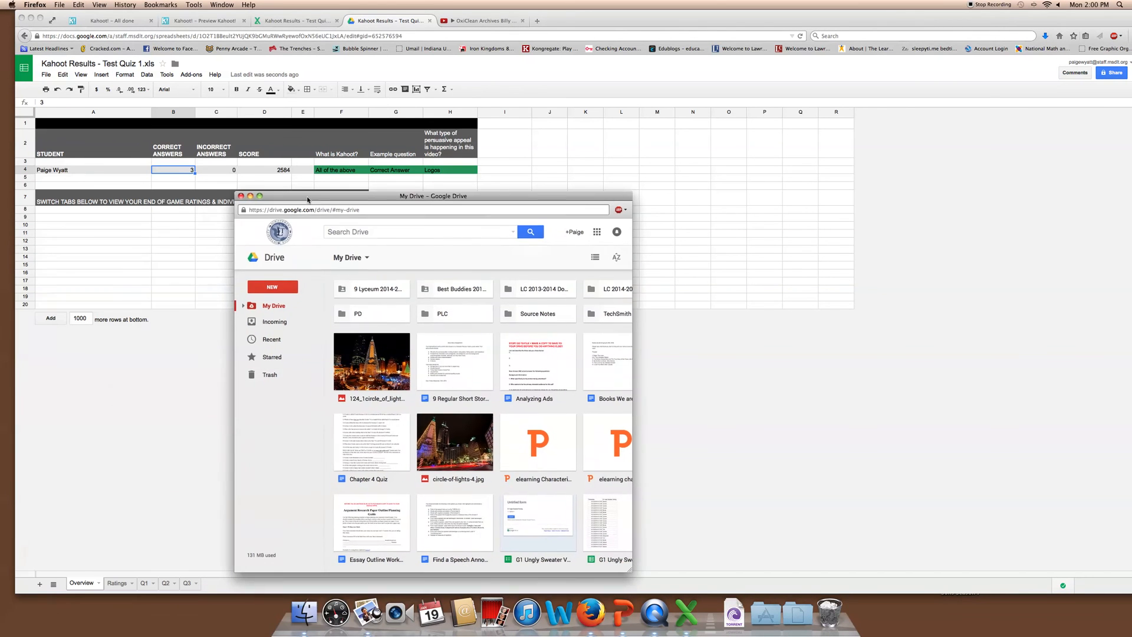
{"action": "left_click", "coordinate": [241, 196]}
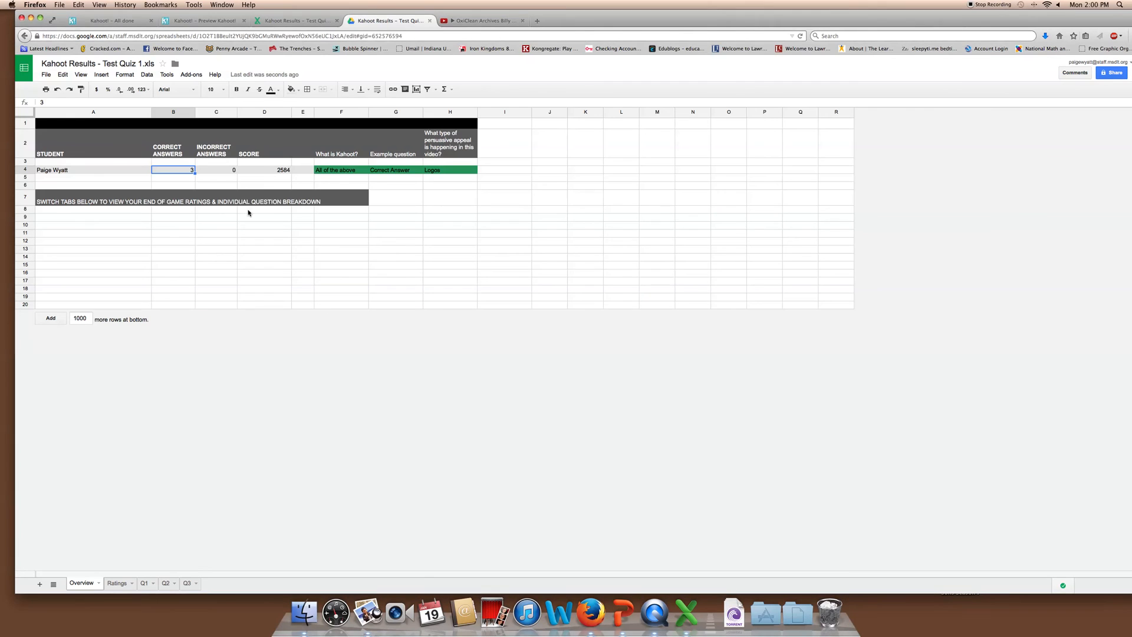
{"action": "left_click", "coordinate": [483, 20]}
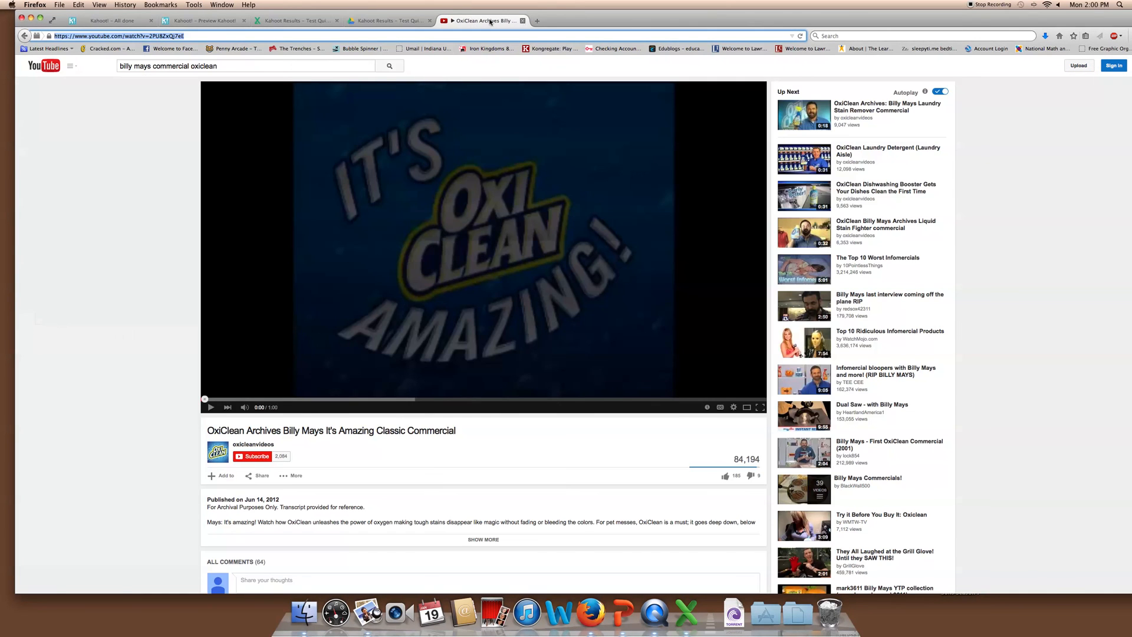
Close the OxiClean tab, dismiss the Drive notice, check the quiz Ratings, and show the DONE! page
{"action": "left_click", "coordinate": [522, 21]}
{"action": "left_click", "coordinate": [203, 21]}
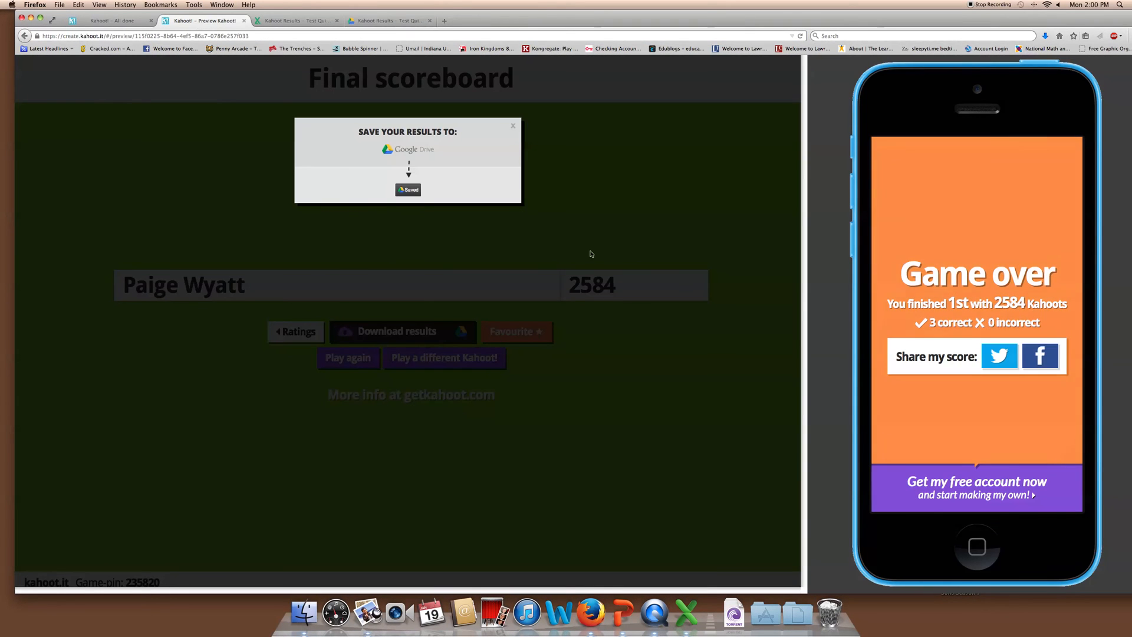
{"action": "left_click", "coordinate": [513, 126]}
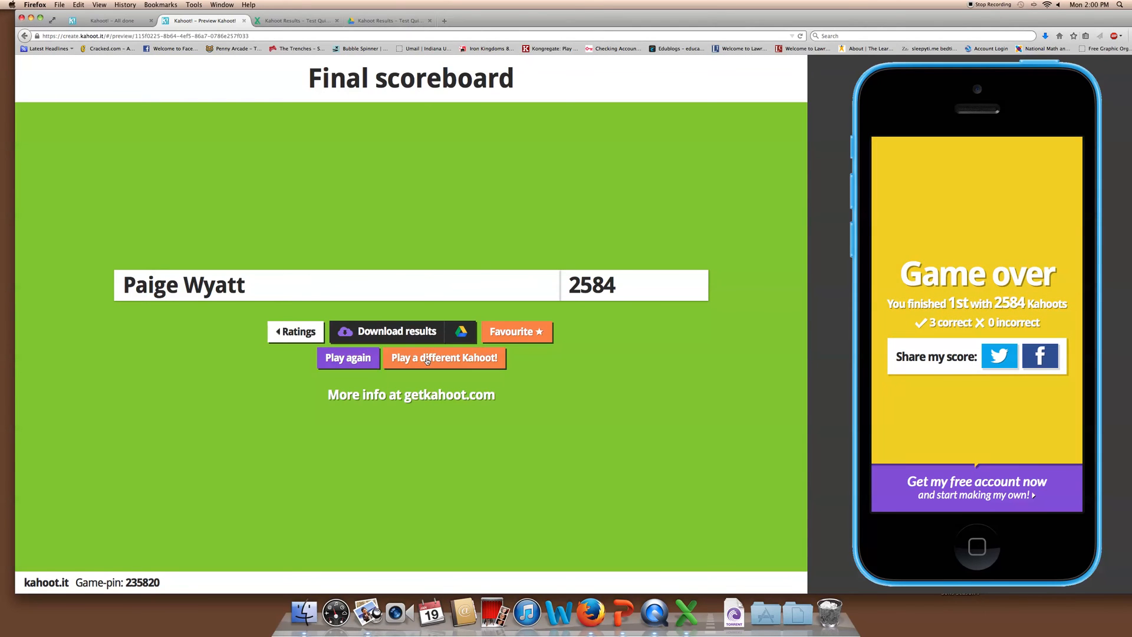
{"action": "left_click", "coordinate": [322, 334]}
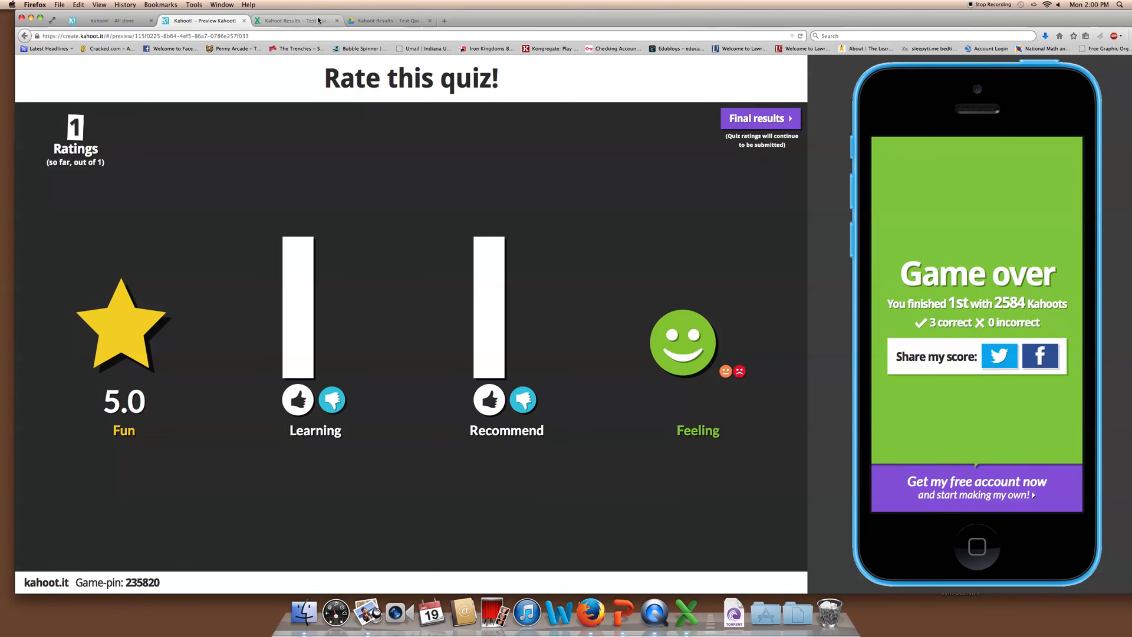
{"action": "left_click", "coordinate": [98, 22]}
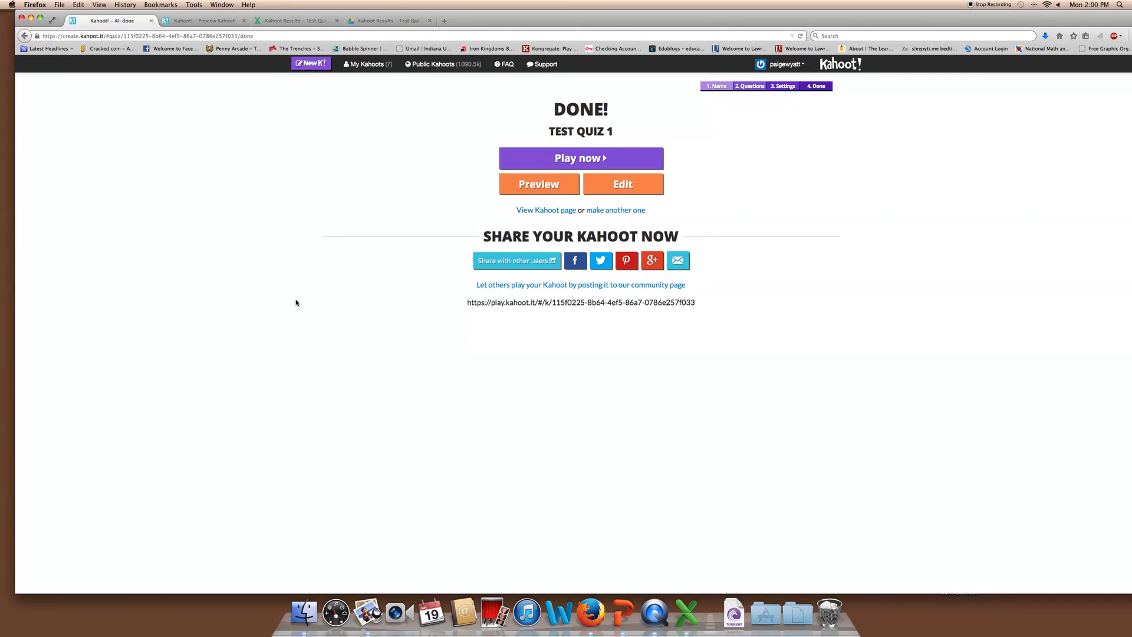
Go from the Kahoot home dashboard to All results and scroll the past games list
{"action": "left_click", "coordinate": [856, 69]}
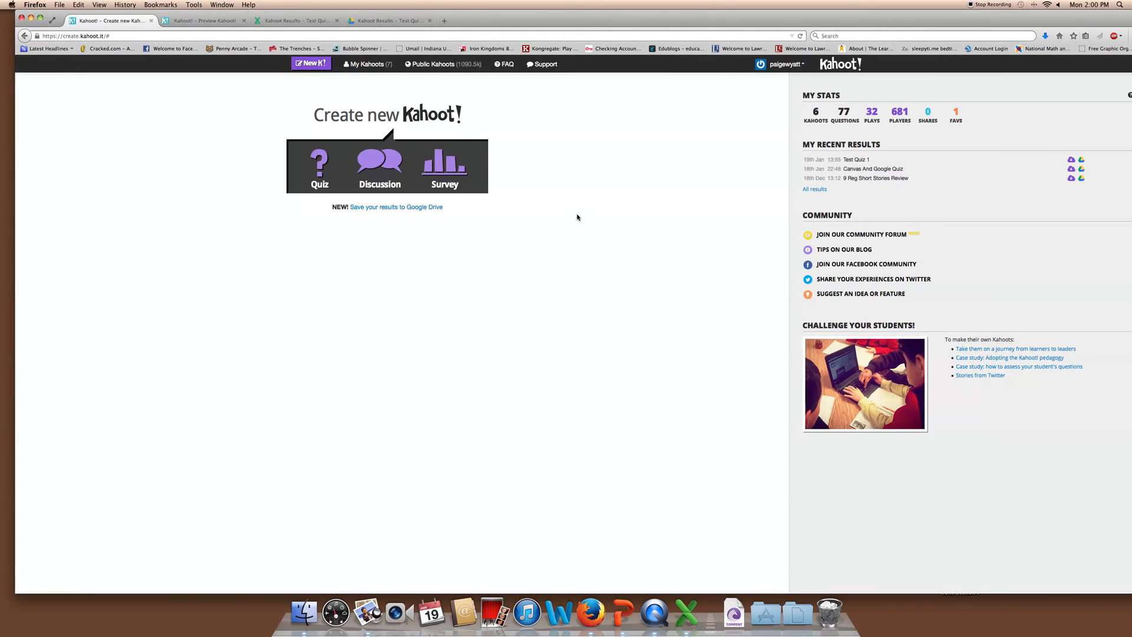
{"action": "left_click", "coordinate": [816, 190]}
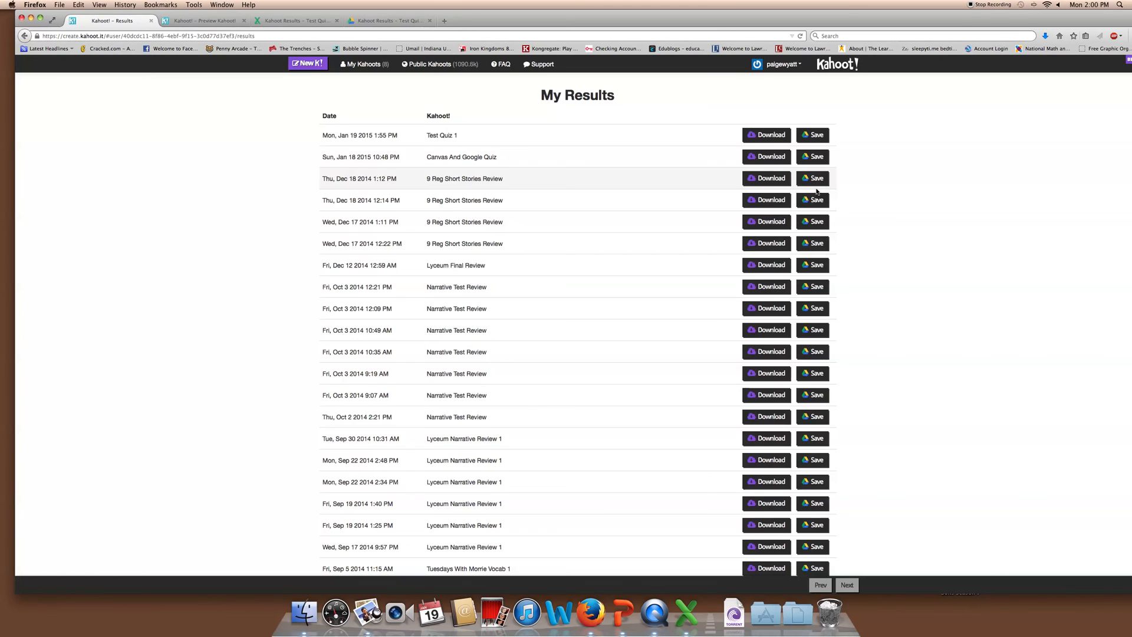
{"action": "scroll", "coordinate": [510, 188], "scroll_direction": "down", "scroll_amount": 5}
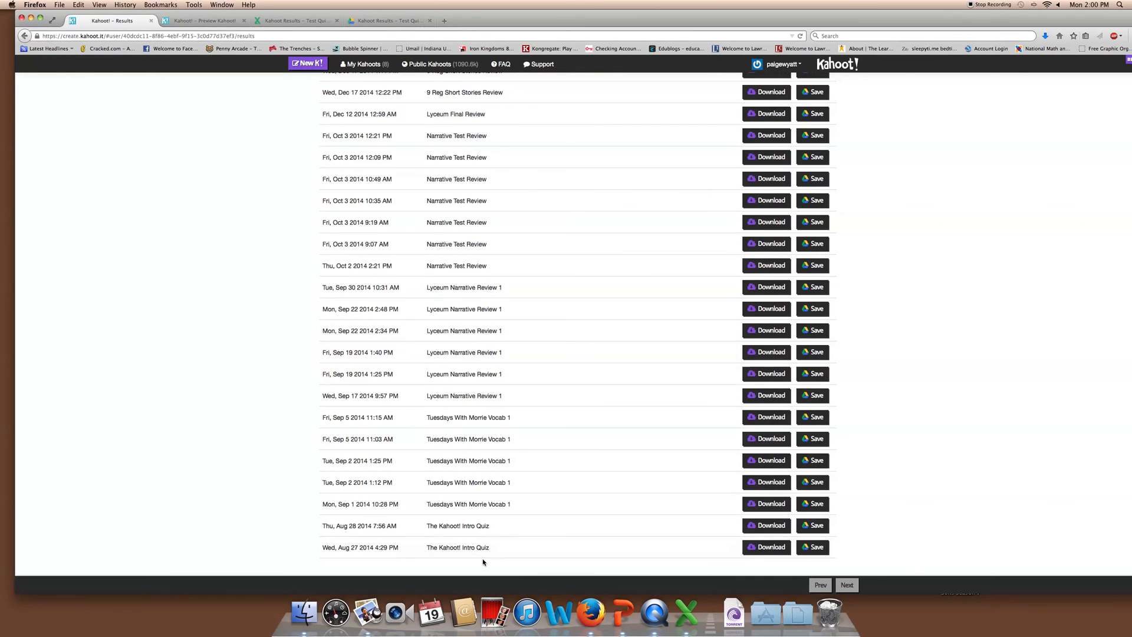
{"action": "scroll", "coordinate": [502, 281], "scroll_direction": "up", "scroll_amount": 5}
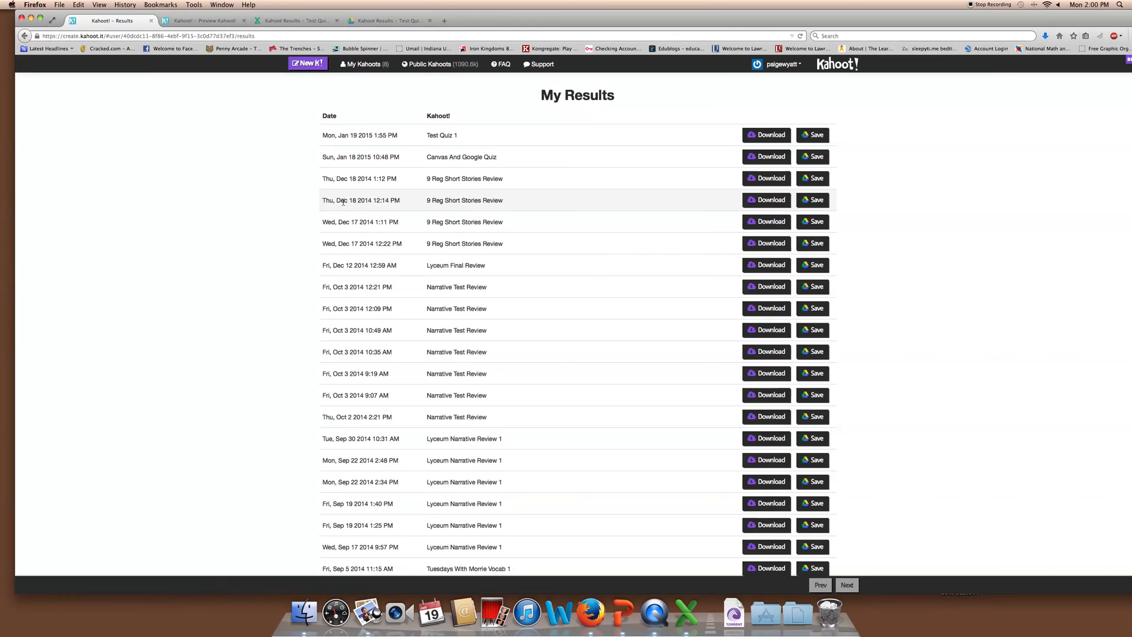
Open the 9 Reg Short Stories Review results in Excel and inspect a student's row and J21
{"action": "left_click", "coordinate": [773, 200]}
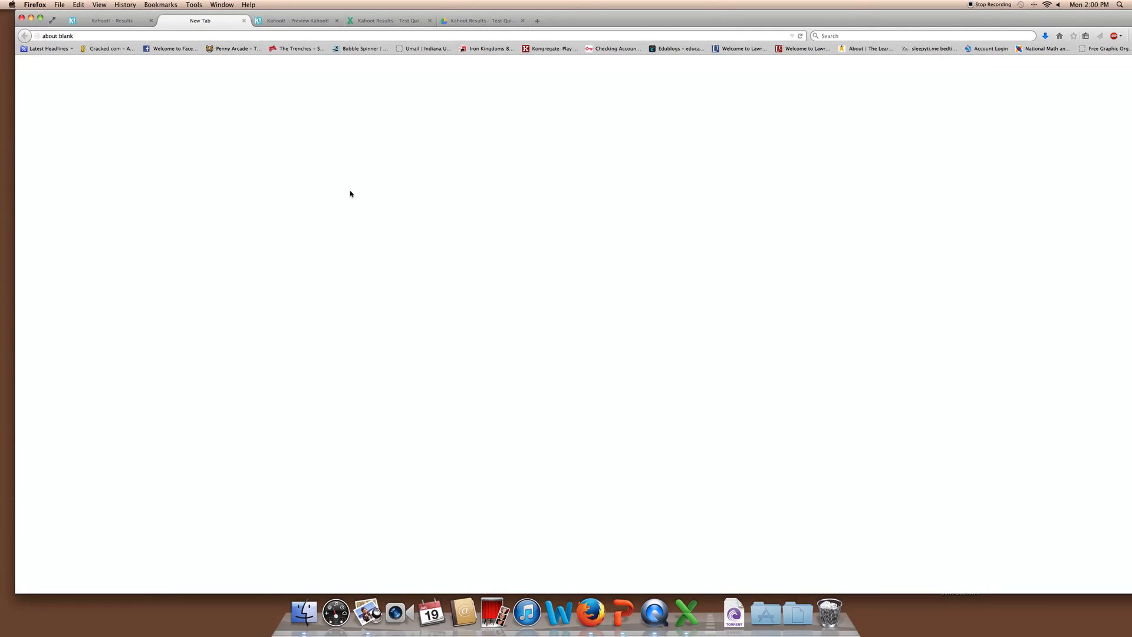
{"action": "left_click", "coordinate": [329, 157]}
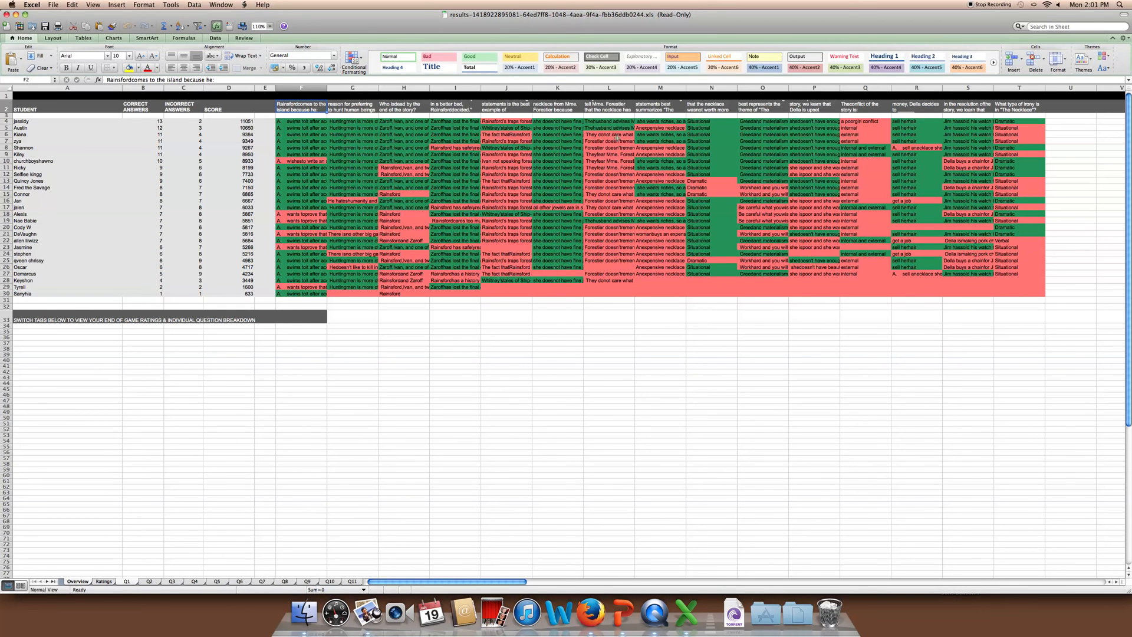
{"action": "left_click", "coordinate": [6, 168]}
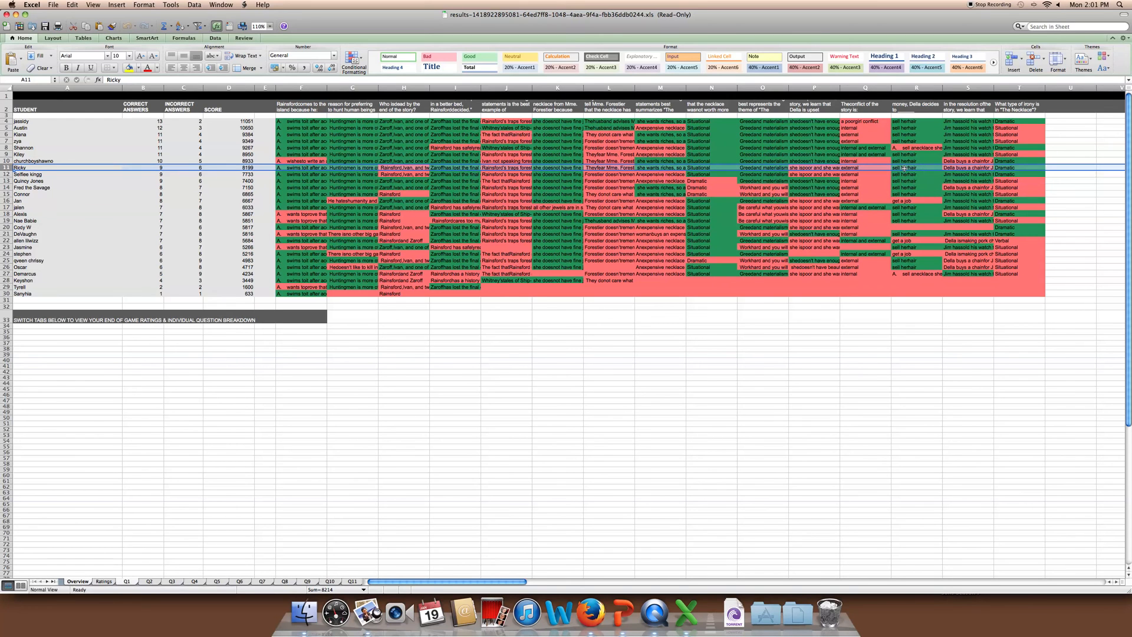
{"action": "left_click", "coordinate": [496, 206]}
{"action": "left_click", "coordinate": [506, 233]}
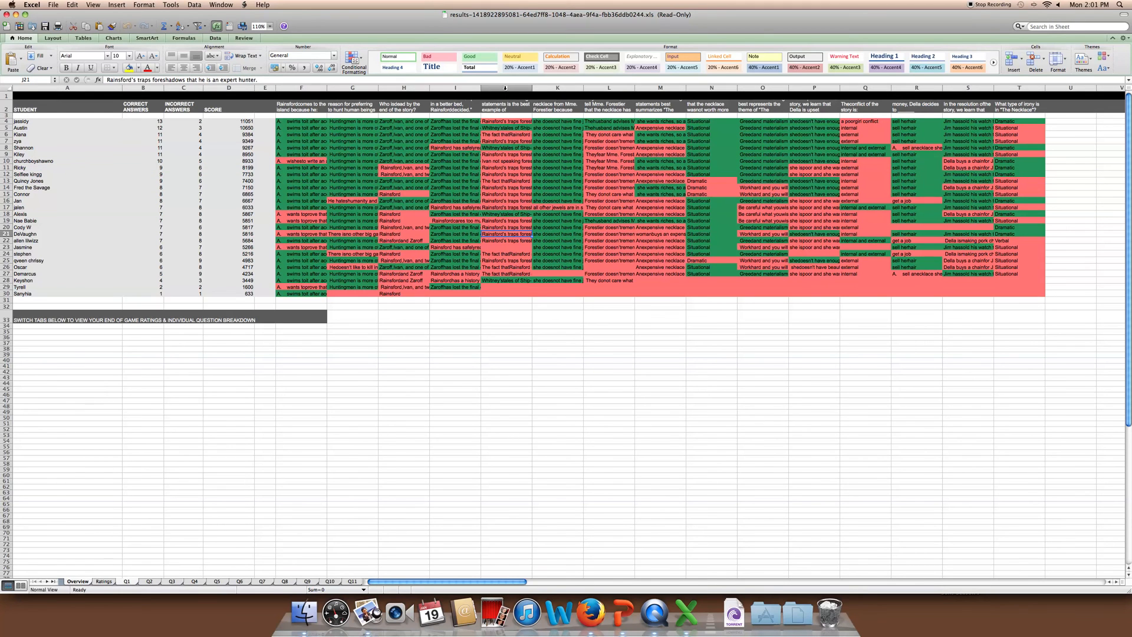
Select the answer columns J, L, M and Q, then the last student's row
{"action": "left_click", "coordinate": [506, 88]}
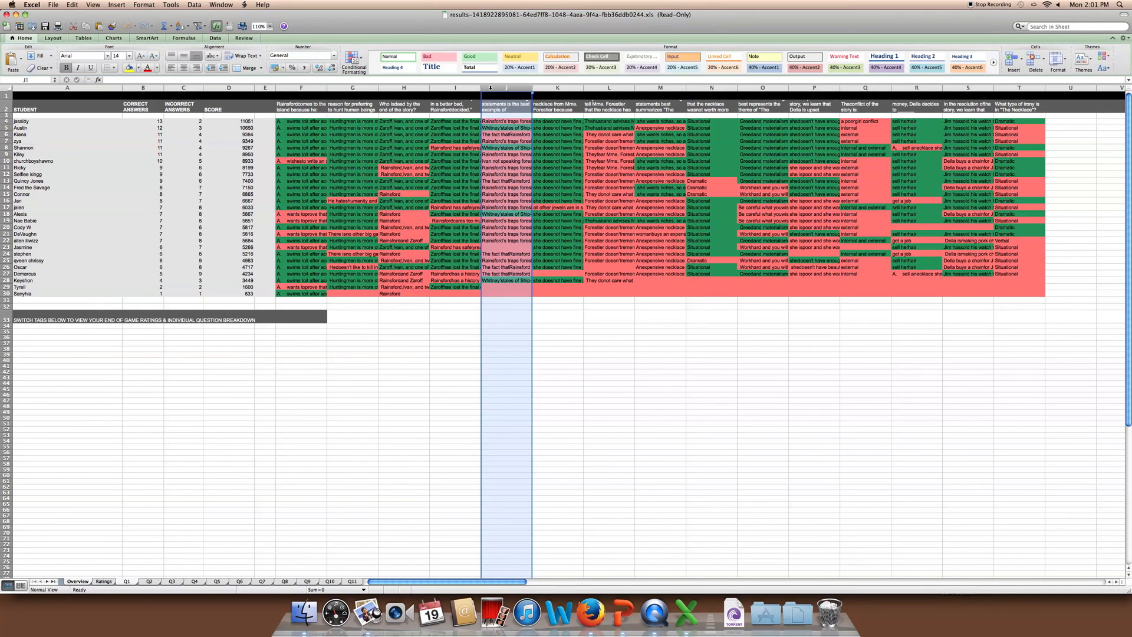
{"action": "left_click", "coordinate": [607, 88]}
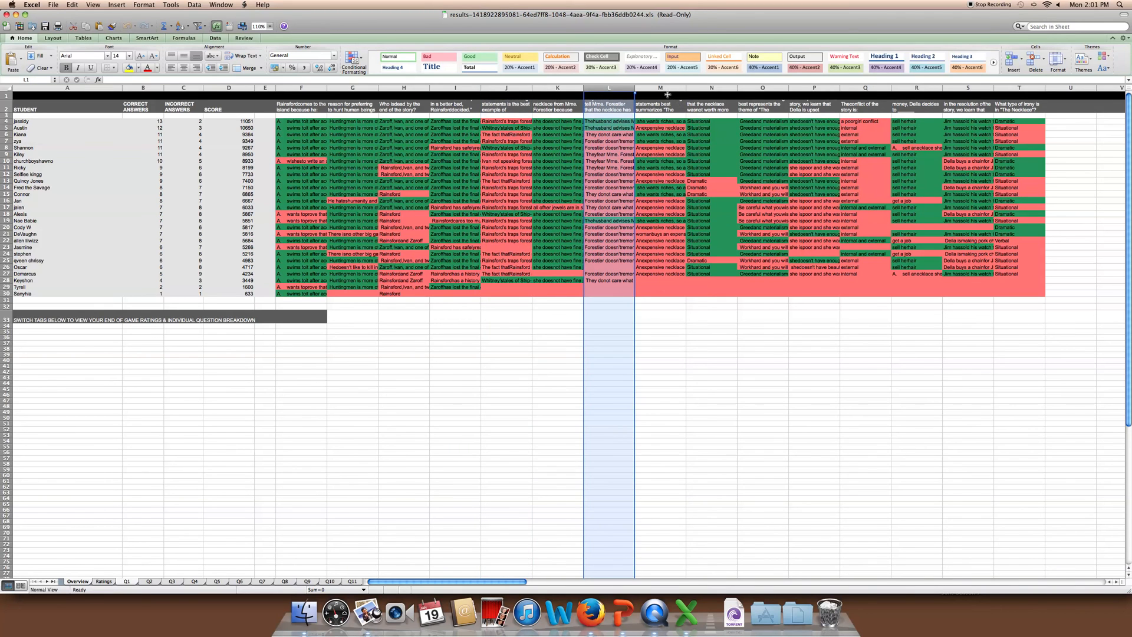
{"action": "left_click", "coordinate": [662, 87]}
{"action": "left_click", "coordinate": [864, 87]}
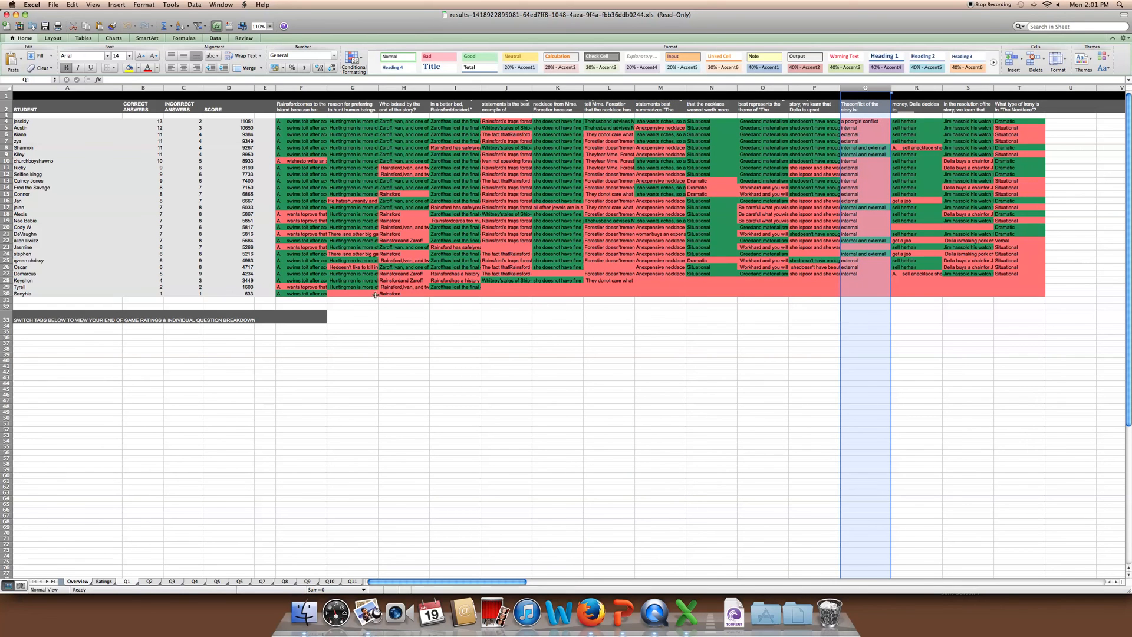
{"action": "left_click", "coordinate": [353, 299]}
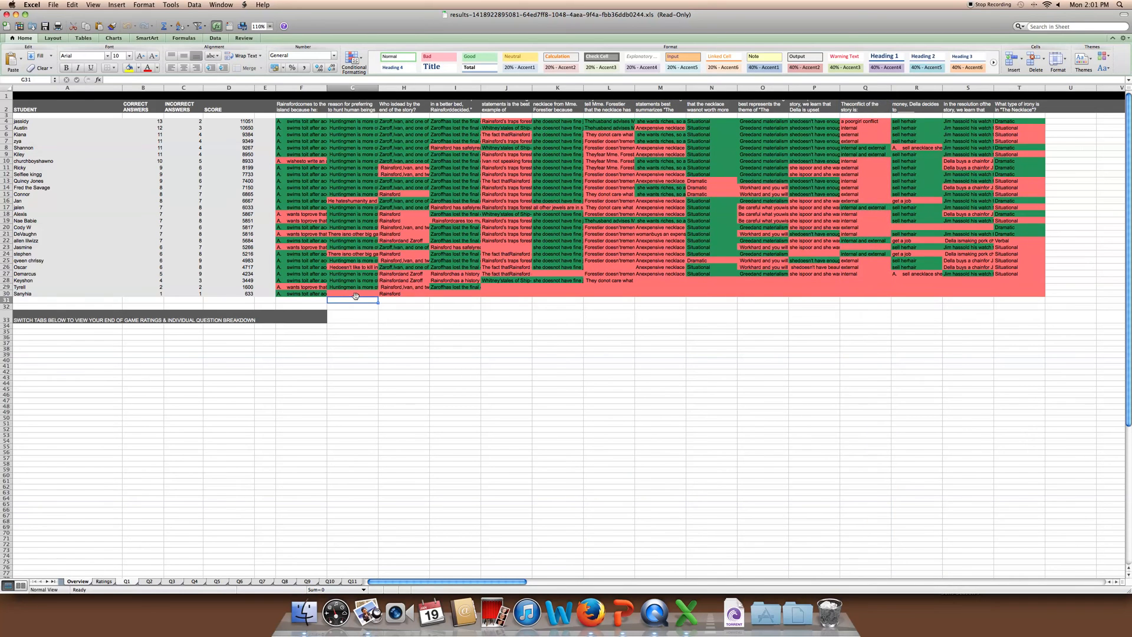
{"action": "left_click", "coordinate": [8, 293]}
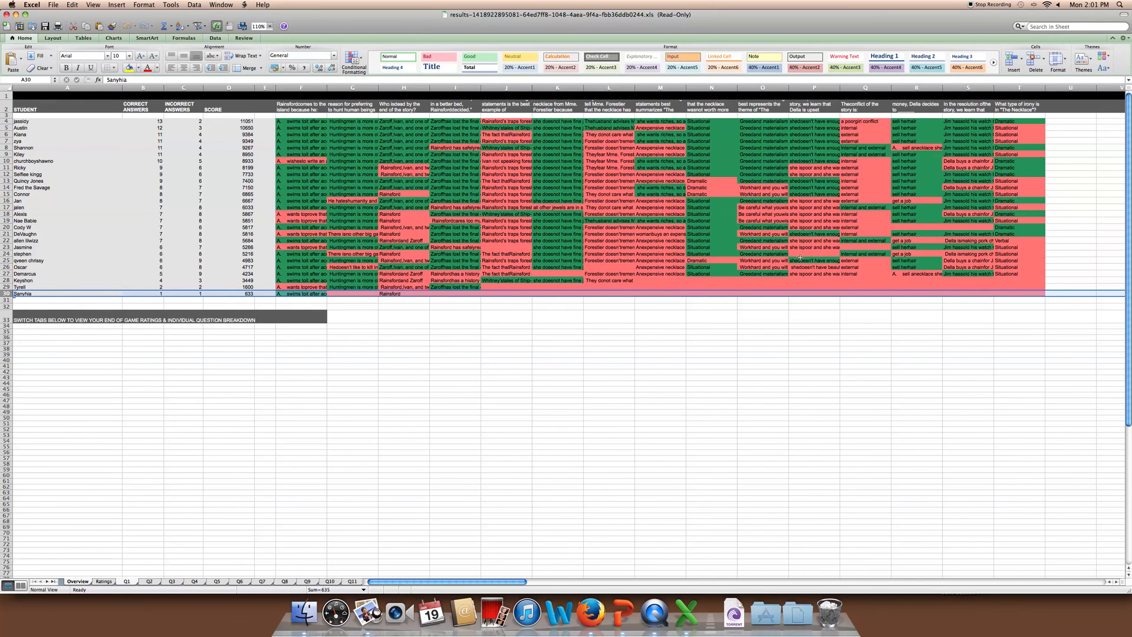
On the Q2 sheet, select the % correct, average answer speed and number of answers rows
{"action": "left_click", "coordinate": [148, 582]}
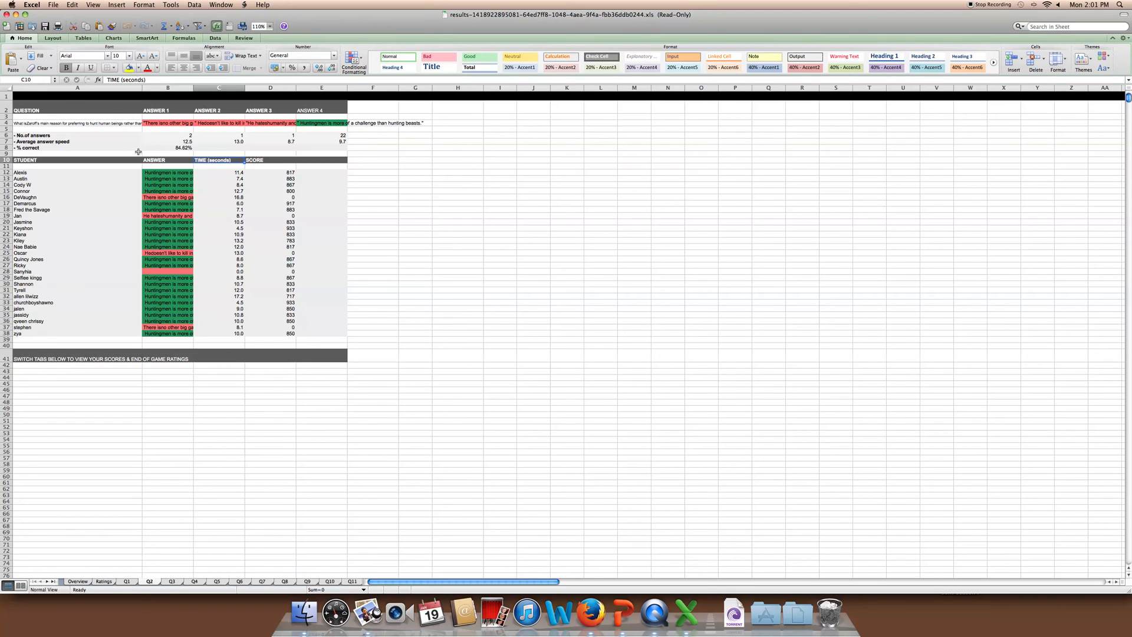
{"action": "left_click", "coordinate": [5, 147]}
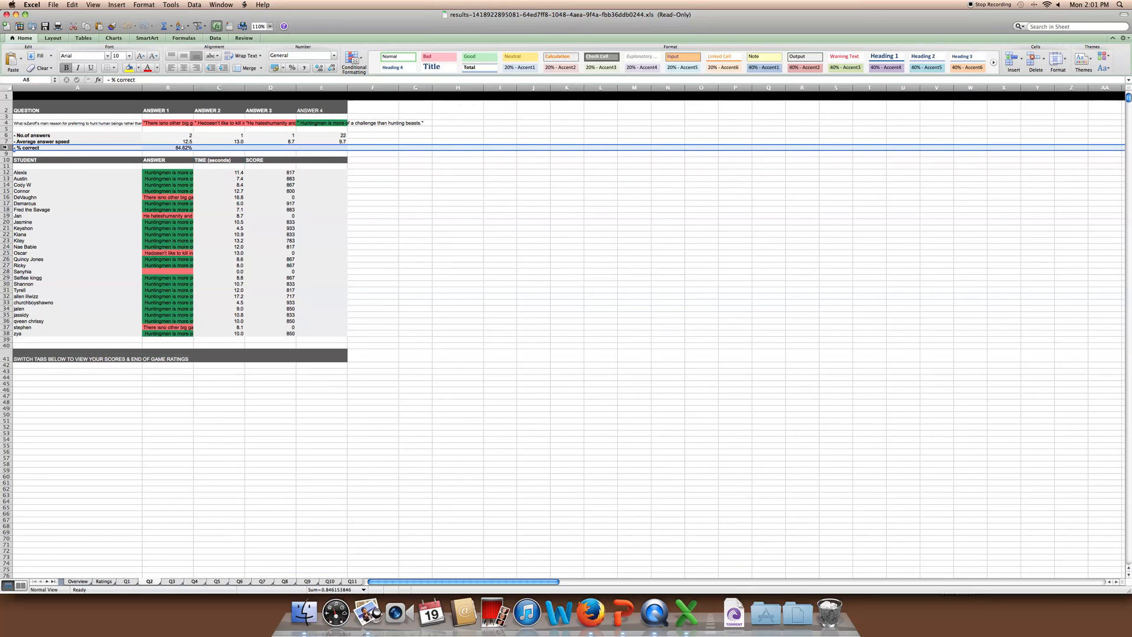
{"action": "left_click", "coordinate": [5, 142]}
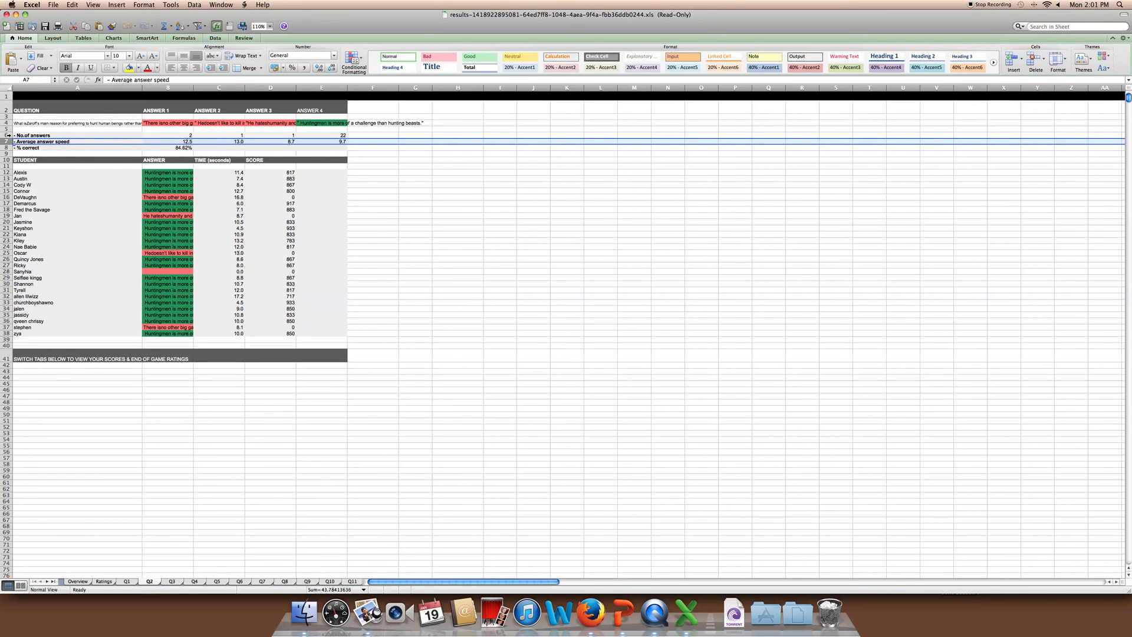
{"action": "left_click", "coordinate": [6, 135]}
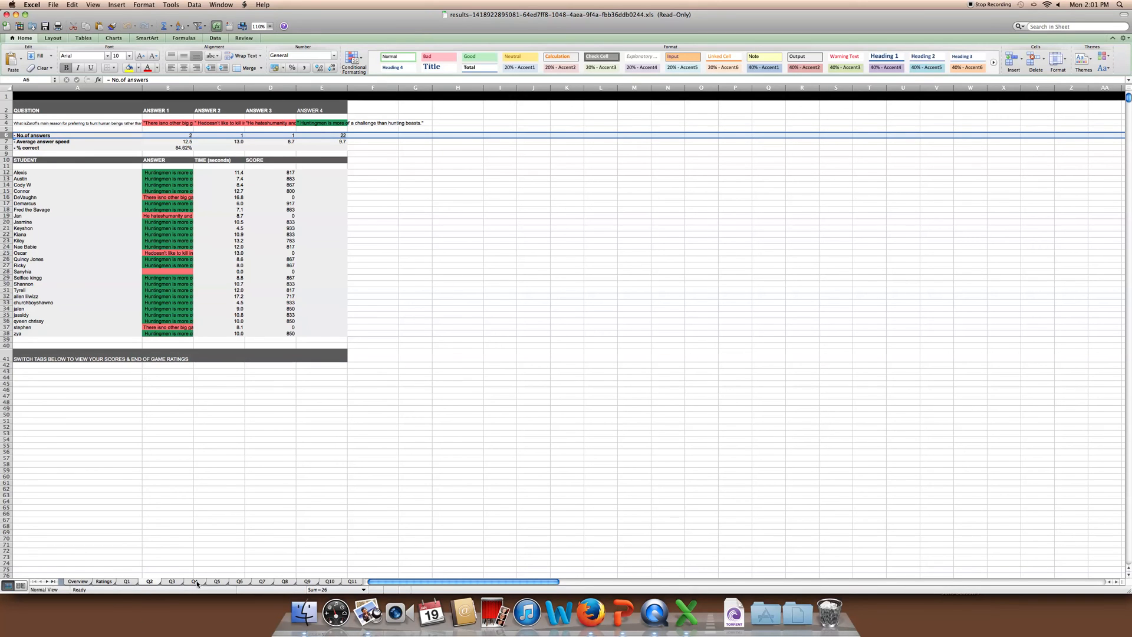
Page through the Q10, Q11, Q8, Q6 and Q7 sheets, then close the workbook
{"action": "left_click", "coordinate": [339, 582]}
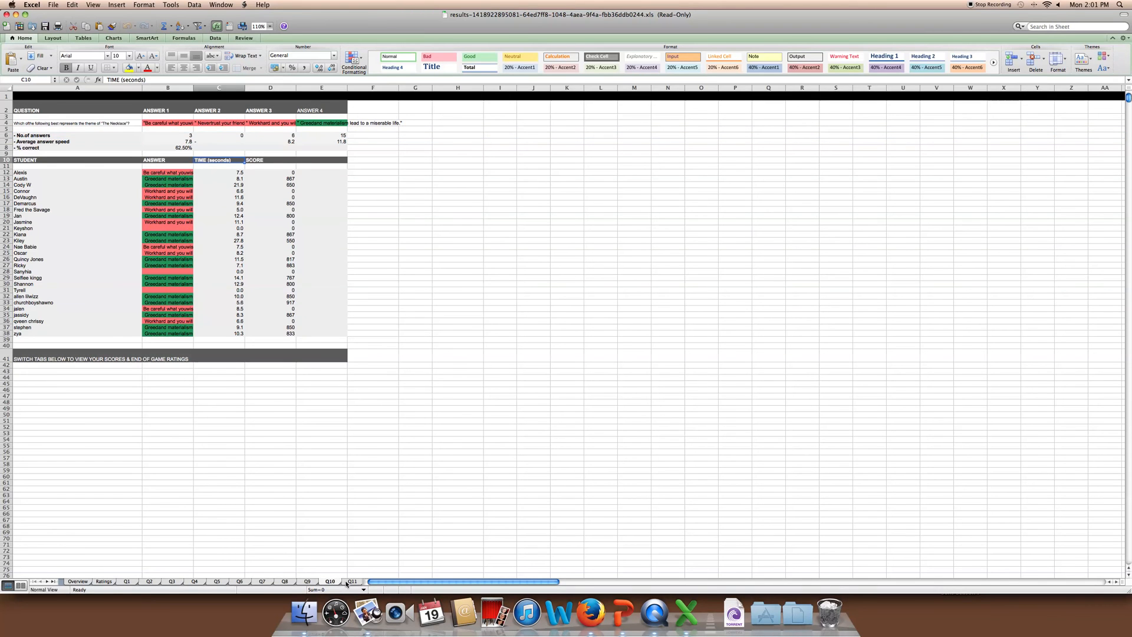
{"action": "left_click", "coordinate": [349, 581]}
{"action": "left_click", "coordinate": [276, 581]}
{"action": "left_click", "coordinate": [253, 582]}
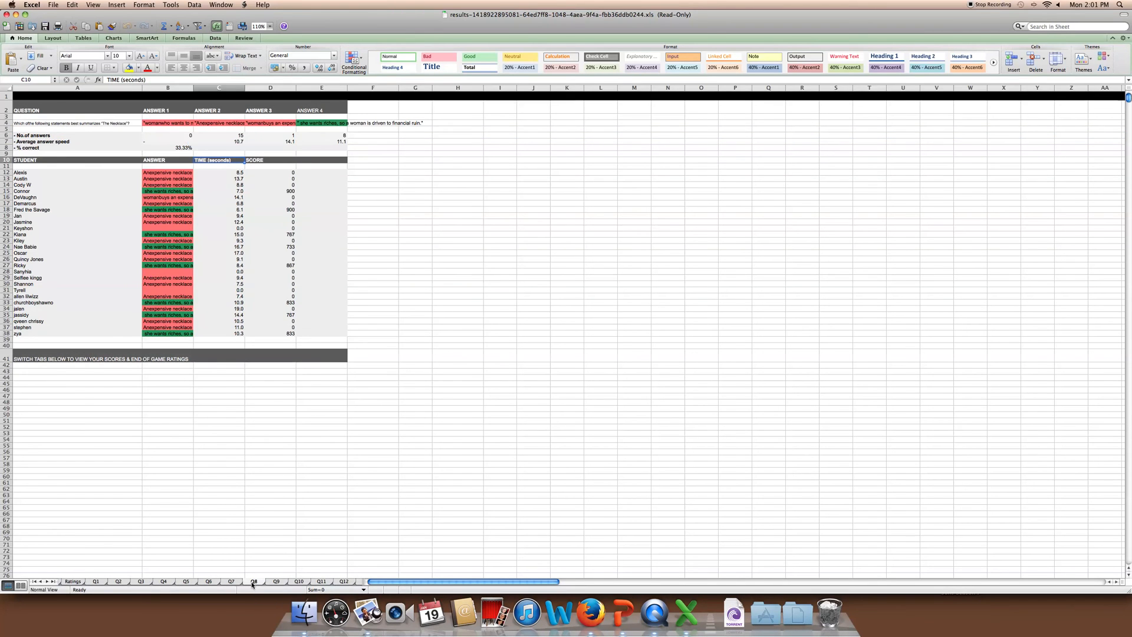
{"action": "left_click", "coordinate": [233, 582]}
{"action": "left_click", "coordinate": [212, 582]}
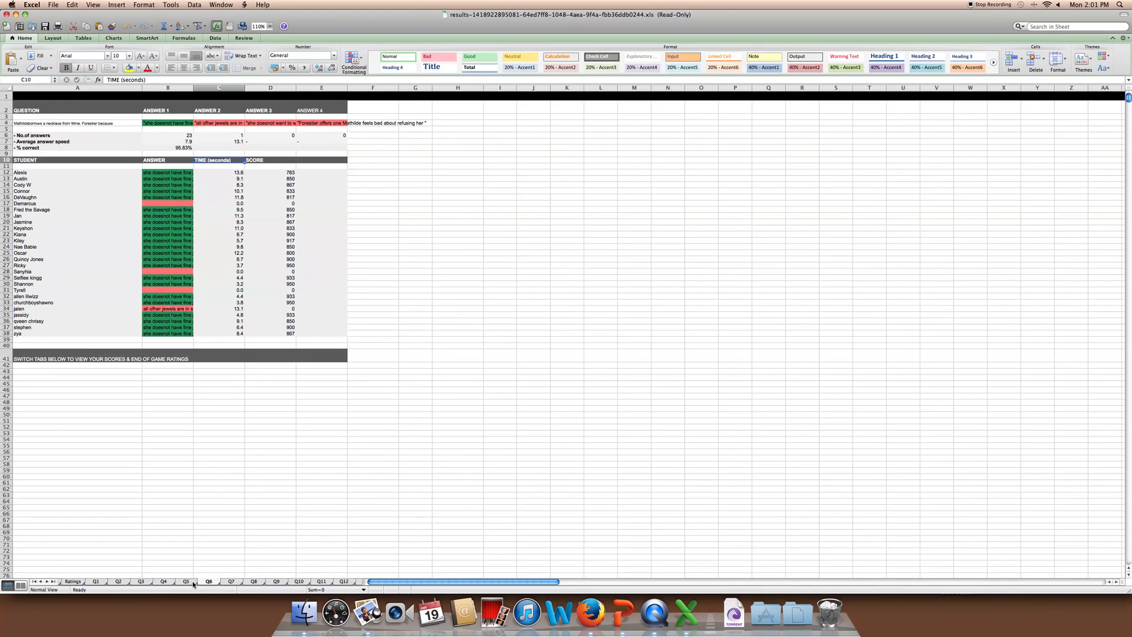
{"action": "left_click", "coordinate": [237, 583]}
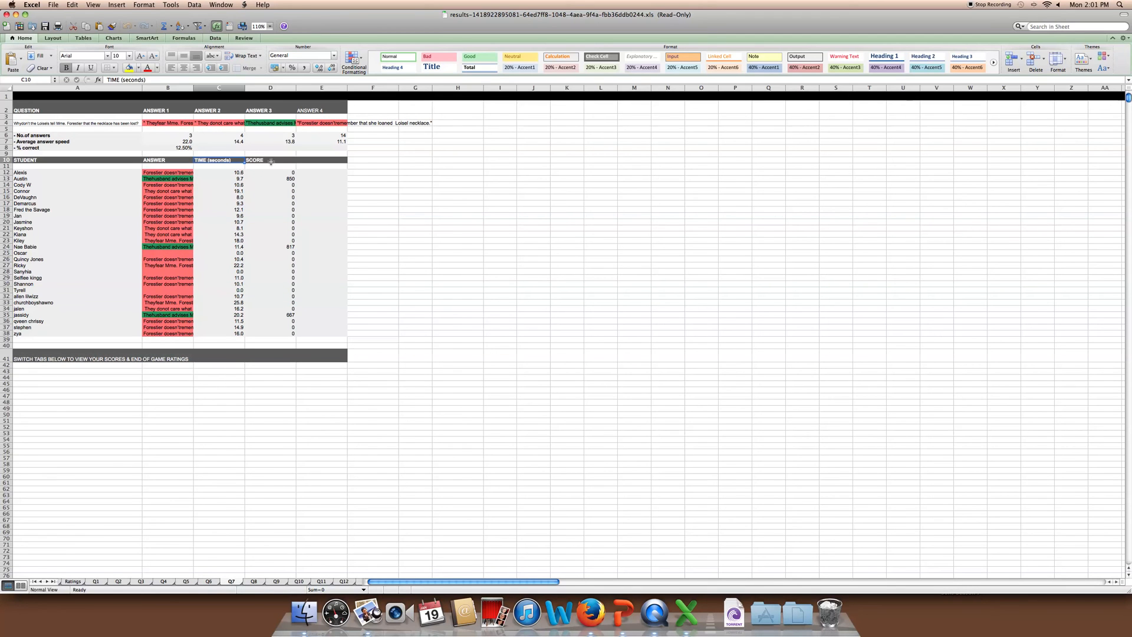
{"action": "left_click", "coordinate": [5, 14]}
{"action": "left_click", "coordinate": [145, 159]}
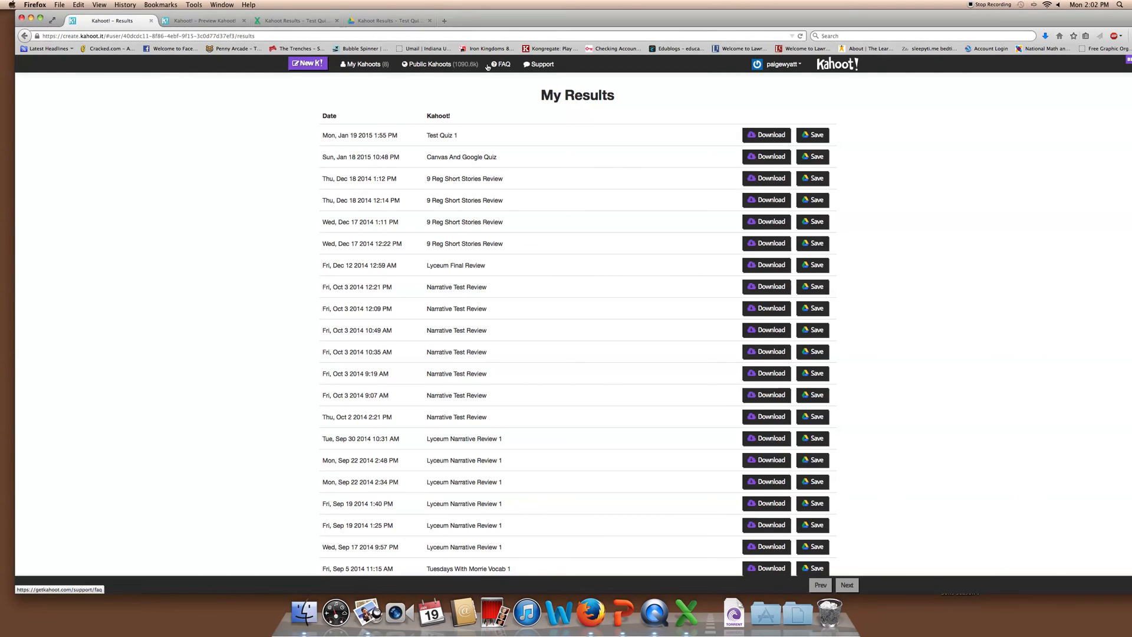
Browse the Featured list in the Public Kahoots library, then return to its top
{"action": "left_click", "coordinate": [431, 64]}
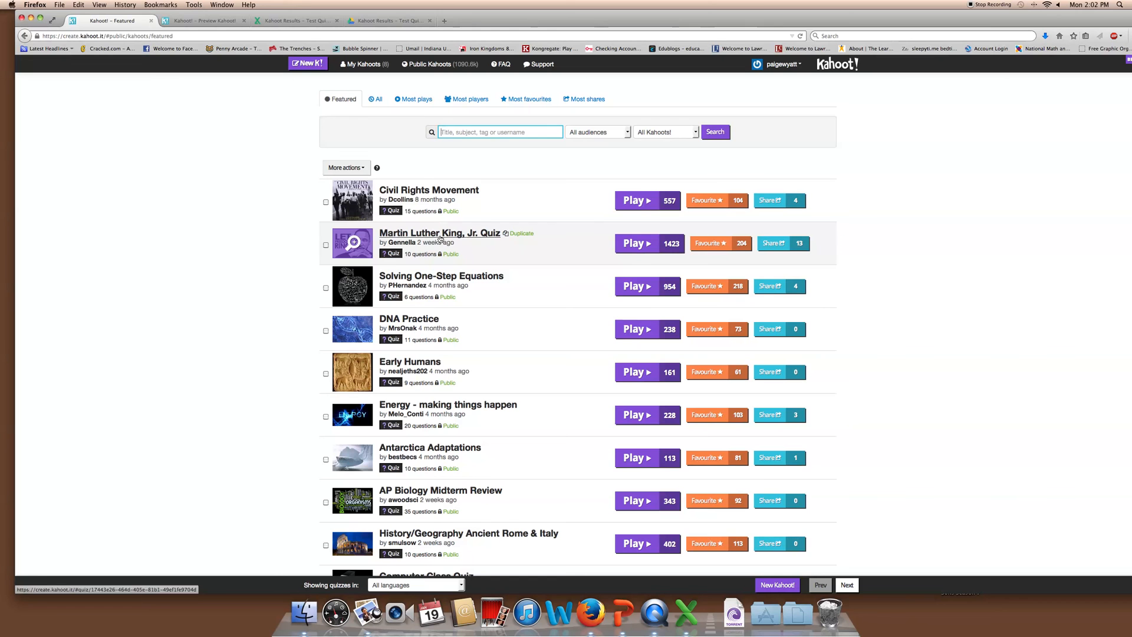
{"action": "scroll", "coordinate": [518, 235], "scroll_direction": "down", "scroll_amount": 1}
{"action": "scroll", "coordinate": [518, 235], "scroll_direction": "down", "scroll_amount": 10}
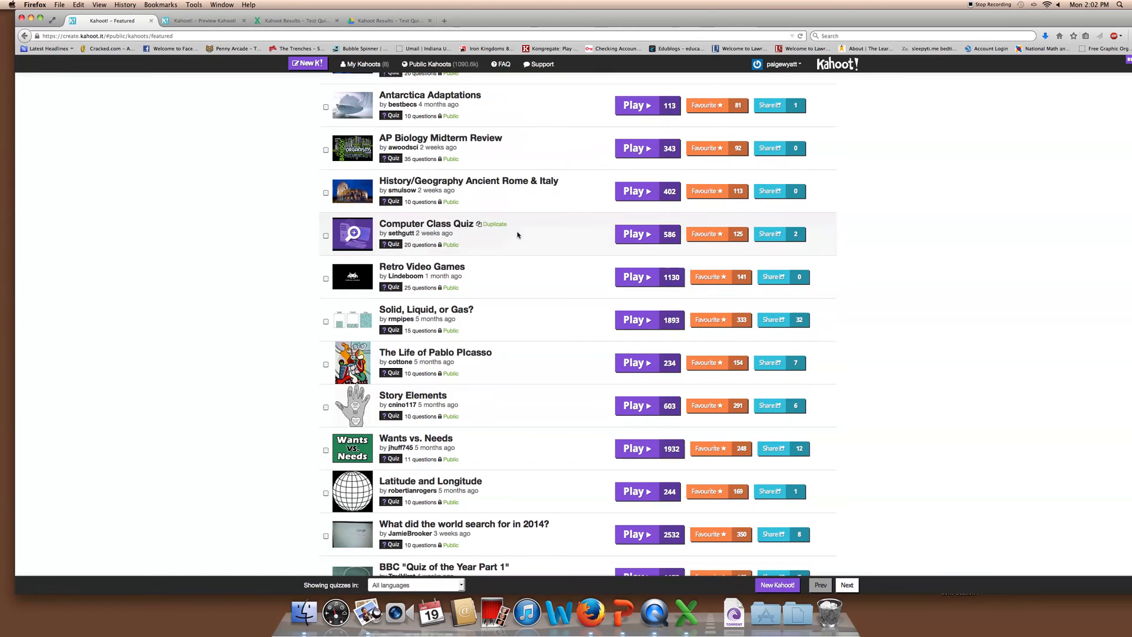
{"action": "scroll", "coordinate": [480, 266], "scroll_direction": "down", "scroll_amount": 9}
{"action": "scroll", "coordinate": [480, 272], "scroll_direction": "down", "scroll_amount": 9}
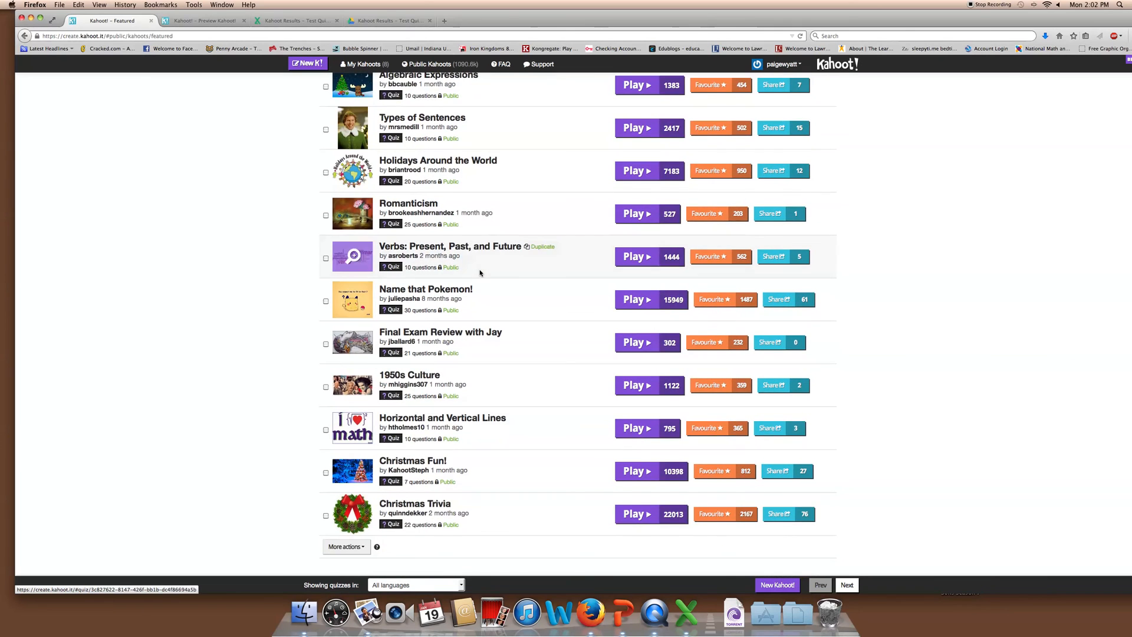
{"action": "key", "text": "Home"}
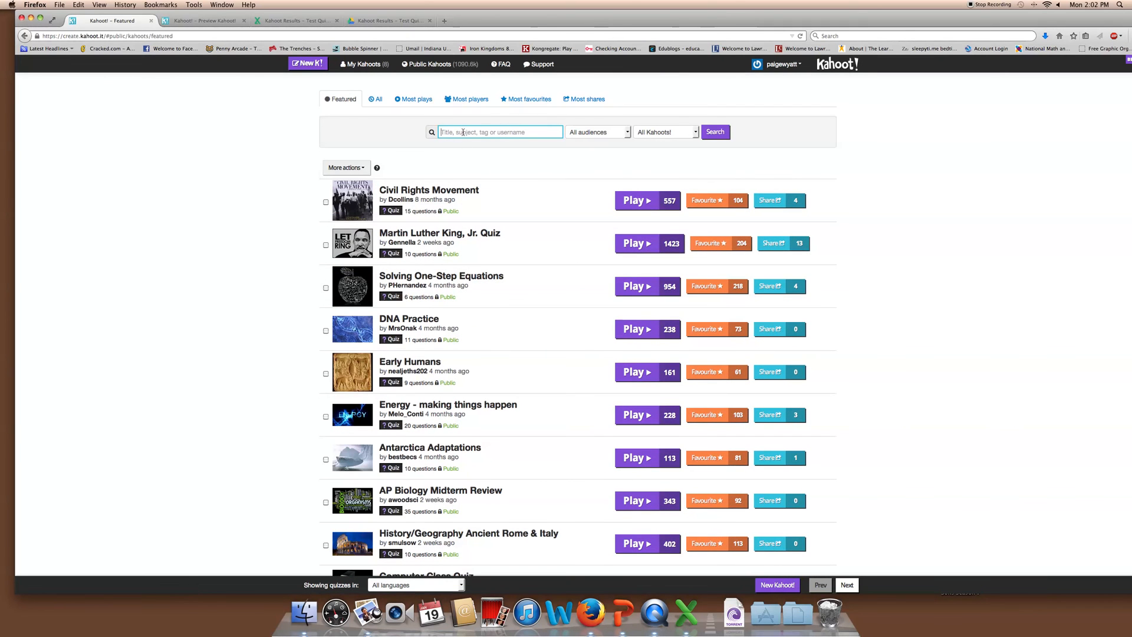
Search public Kahoots for 'To Kill a Mockingbird' and look over the results
{"action": "type", "text": "To Ki"}
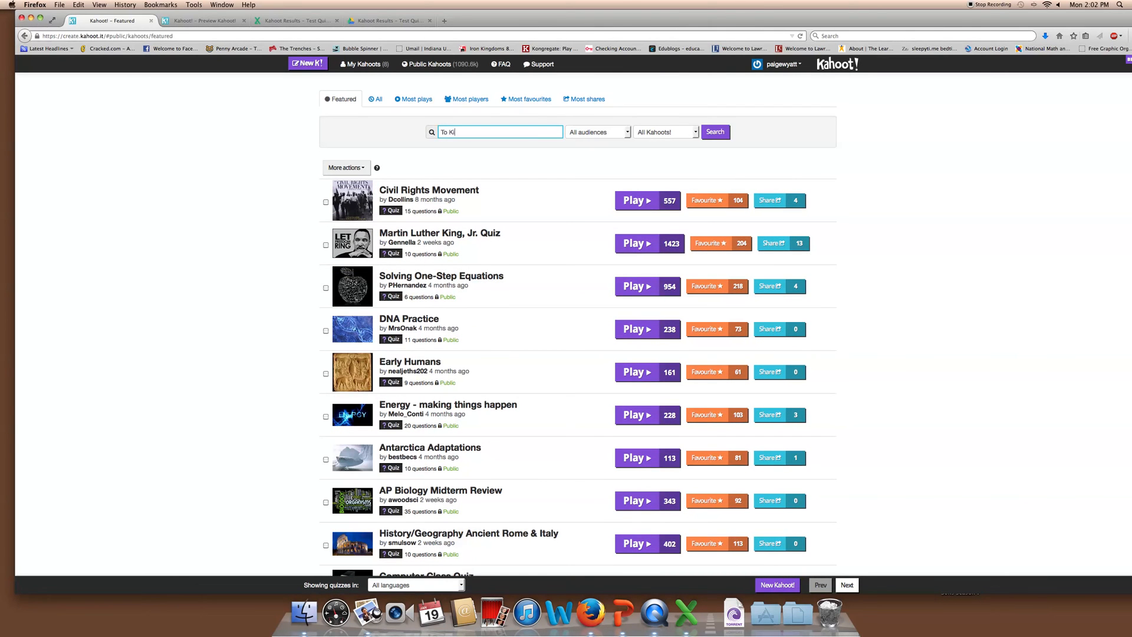
{"action": "type", "text": "ll a Mockingbird"}
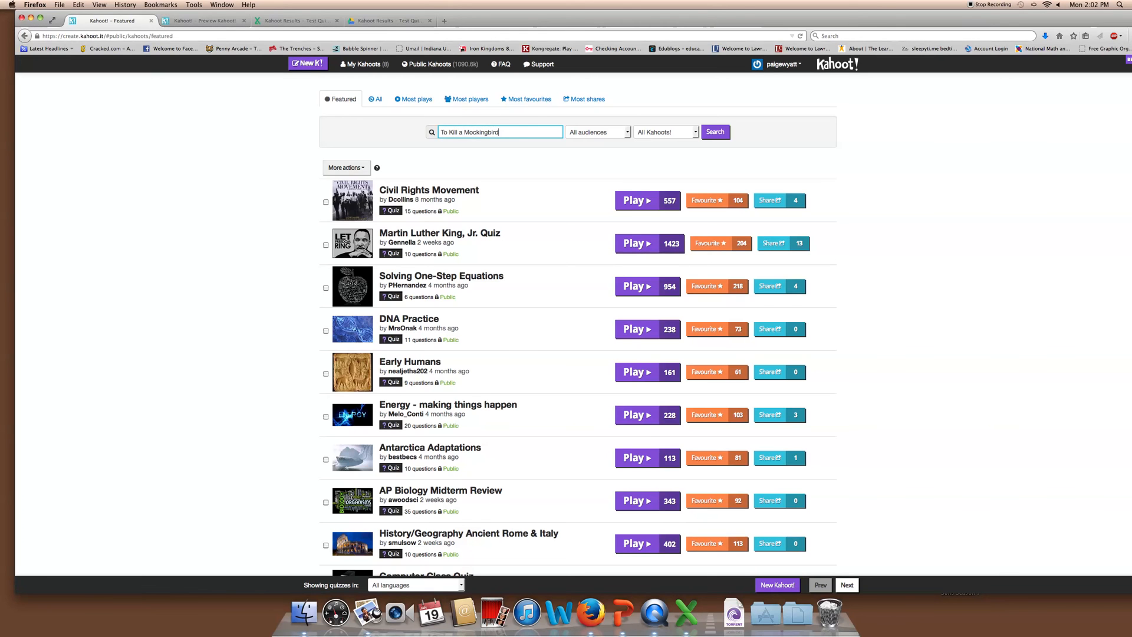
{"action": "key", "text": "Return"}
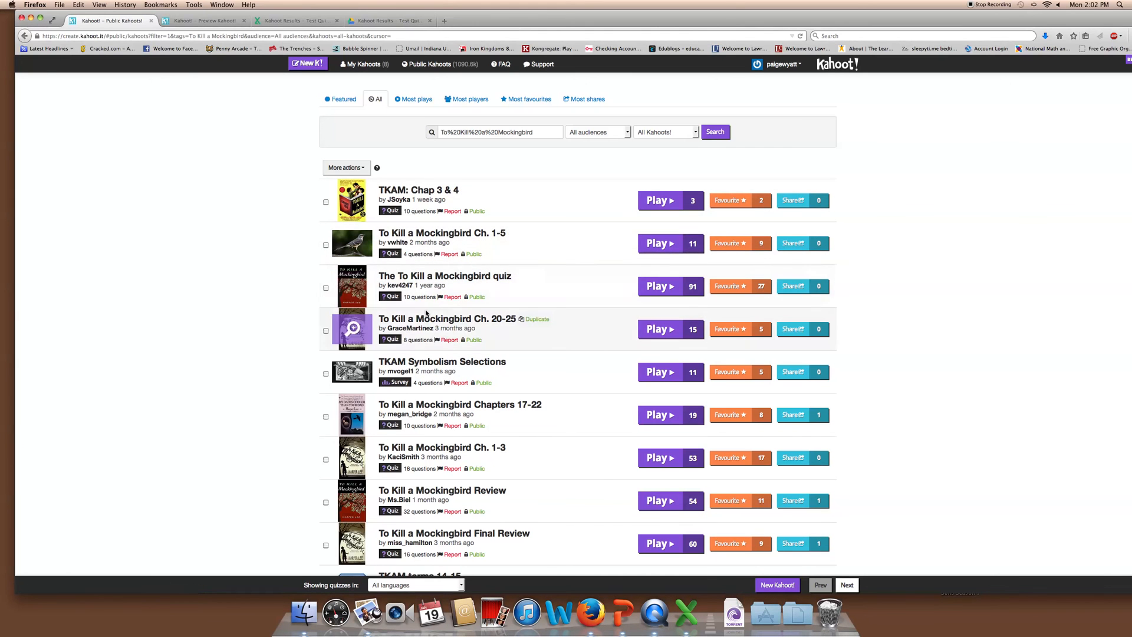
{"action": "scroll", "coordinate": [461, 278], "scroll_direction": "down", "scroll_amount": 10}
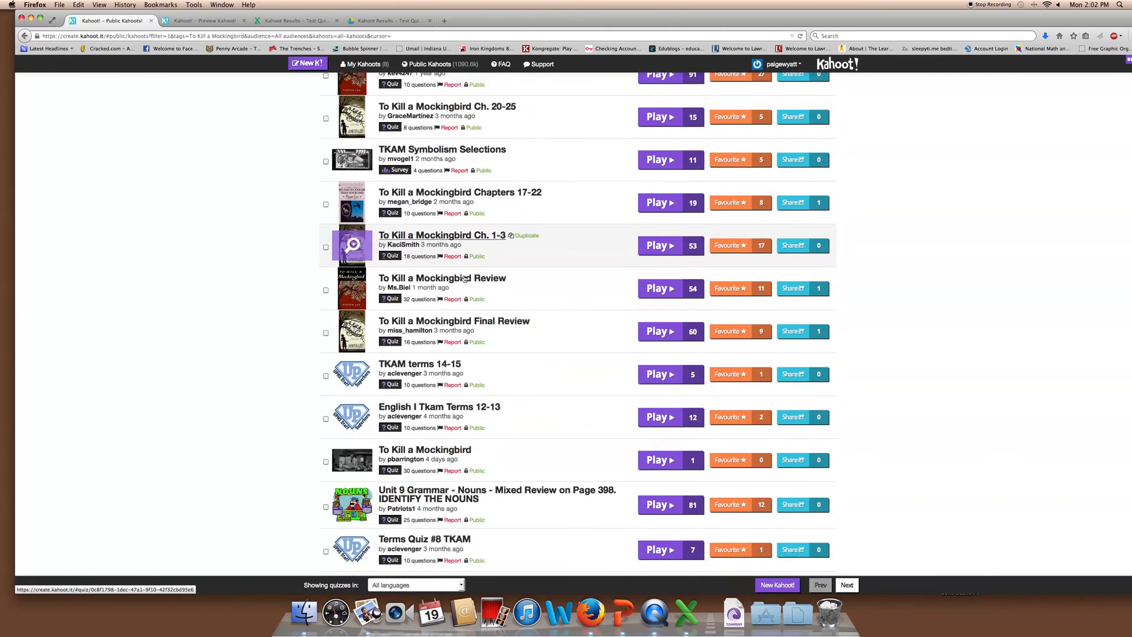
{"action": "scroll", "coordinate": [465, 278], "scroll_direction": "up", "scroll_amount": 10}
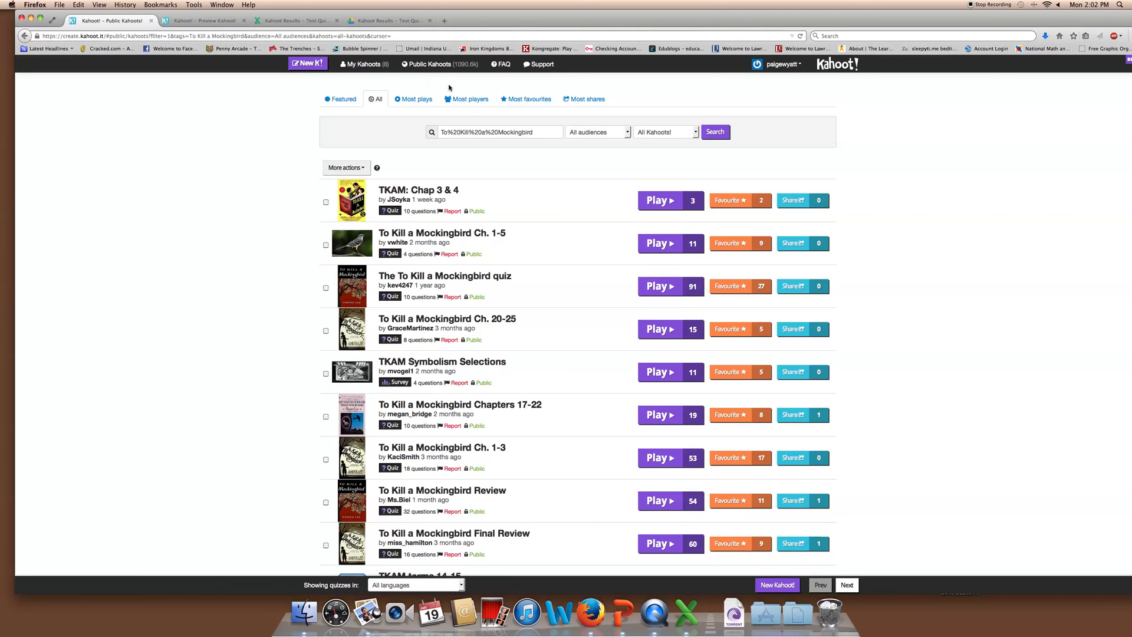
Open the Kahoot FAQ page in a new tab, skim it, then return to the Mockingbird search results
{"action": "left_click", "coordinate": [504, 65]}
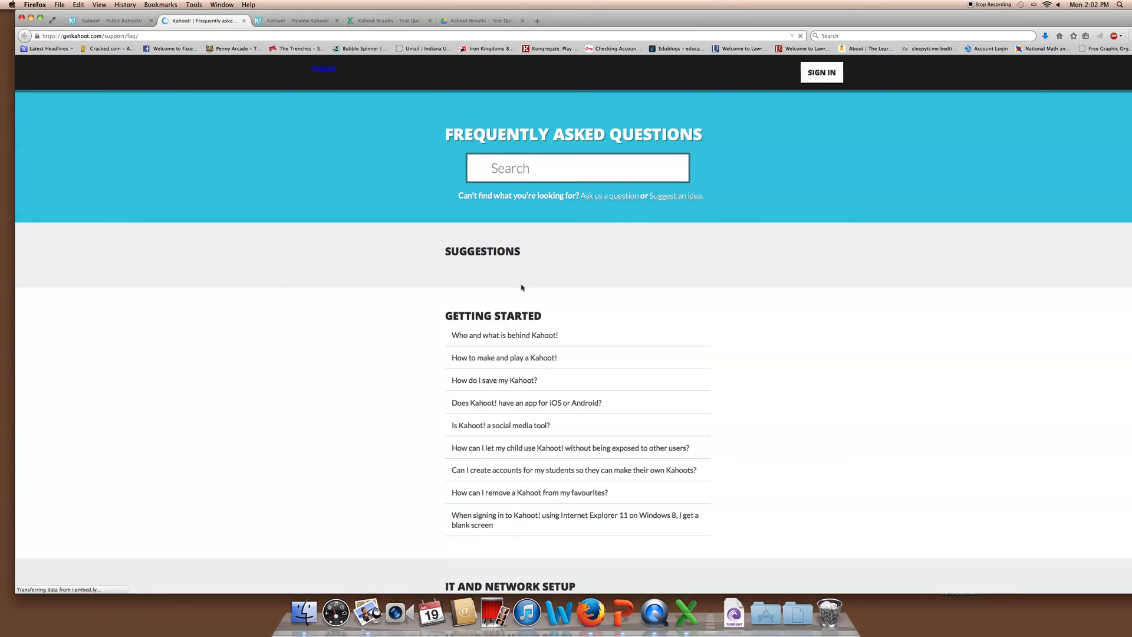
{"action": "scroll", "coordinate": [486, 349], "scroll_direction": "down", "scroll_amount": 12}
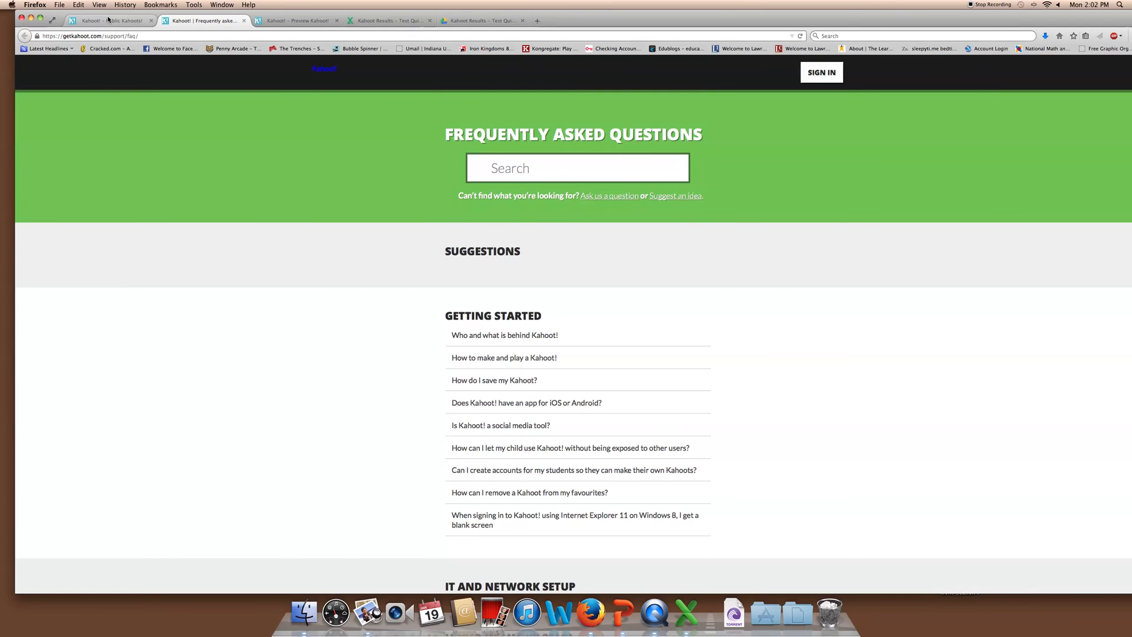
{"action": "left_click", "coordinate": [108, 19]}
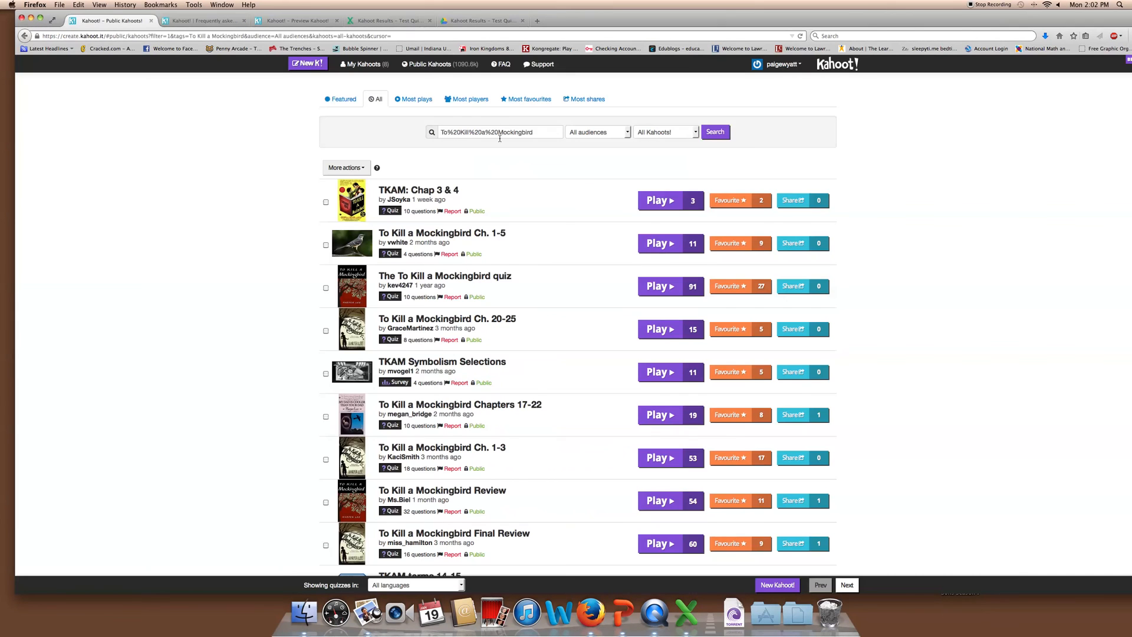
Sort public Kahoots by most shares, preview The Kahoot! Intro Quiz's questions, and return to the list
{"action": "left_click", "coordinate": [579, 101]}
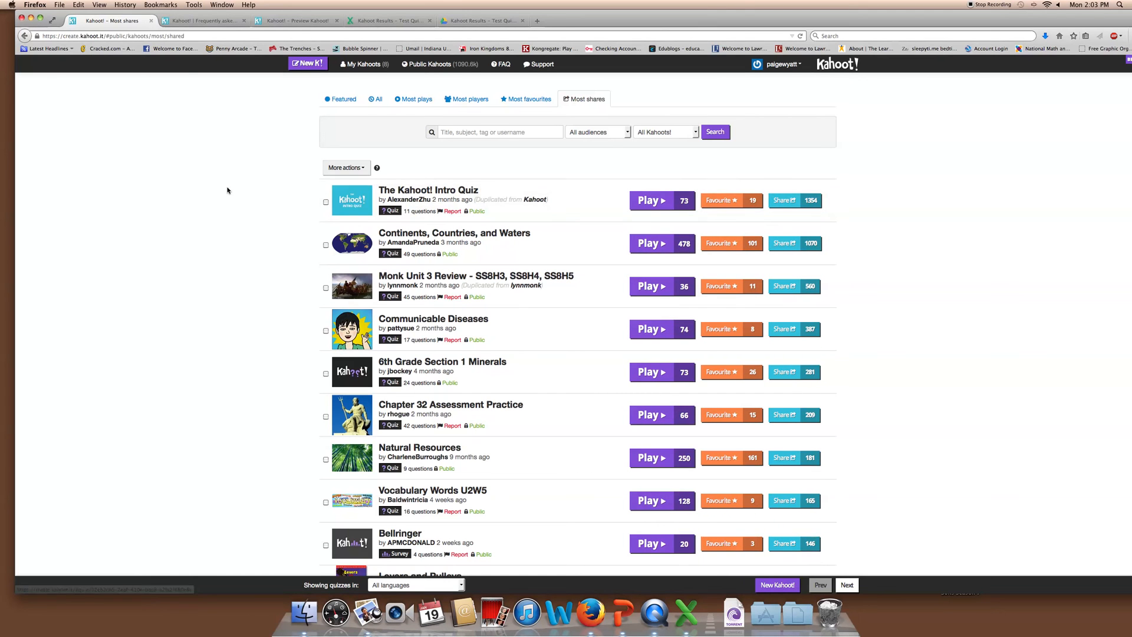
{"action": "left_click", "coordinate": [411, 193]}
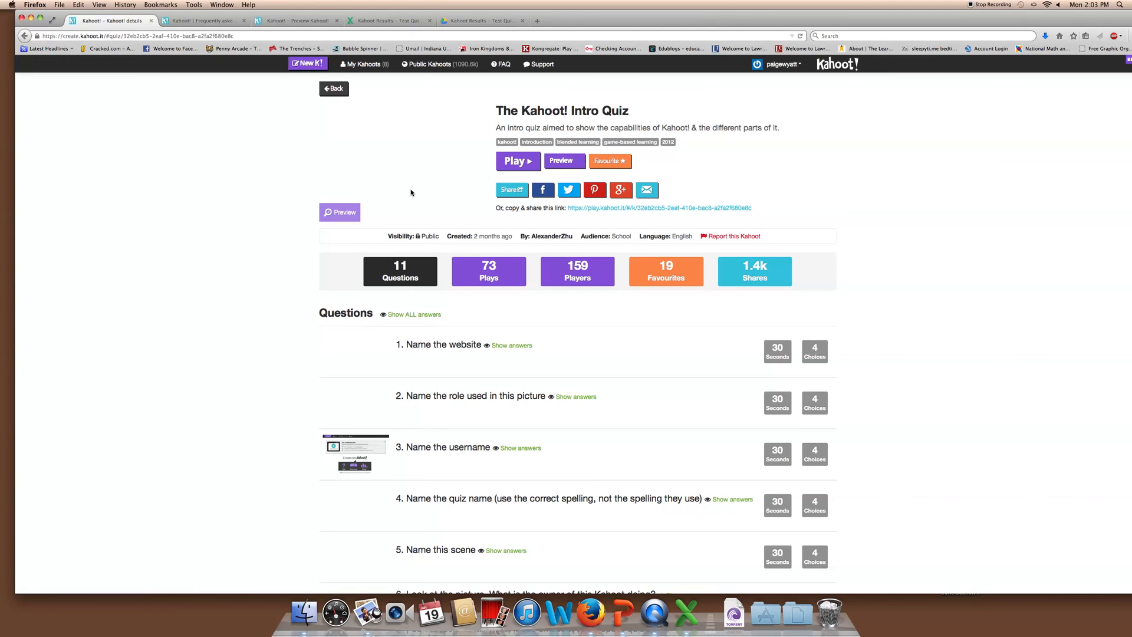
{"action": "scroll", "coordinate": [411, 193], "scroll_direction": "down", "scroll_amount": 10}
{"action": "scroll", "coordinate": [411, 193], "scroll_direction": "up", "scroll_amount": 10}
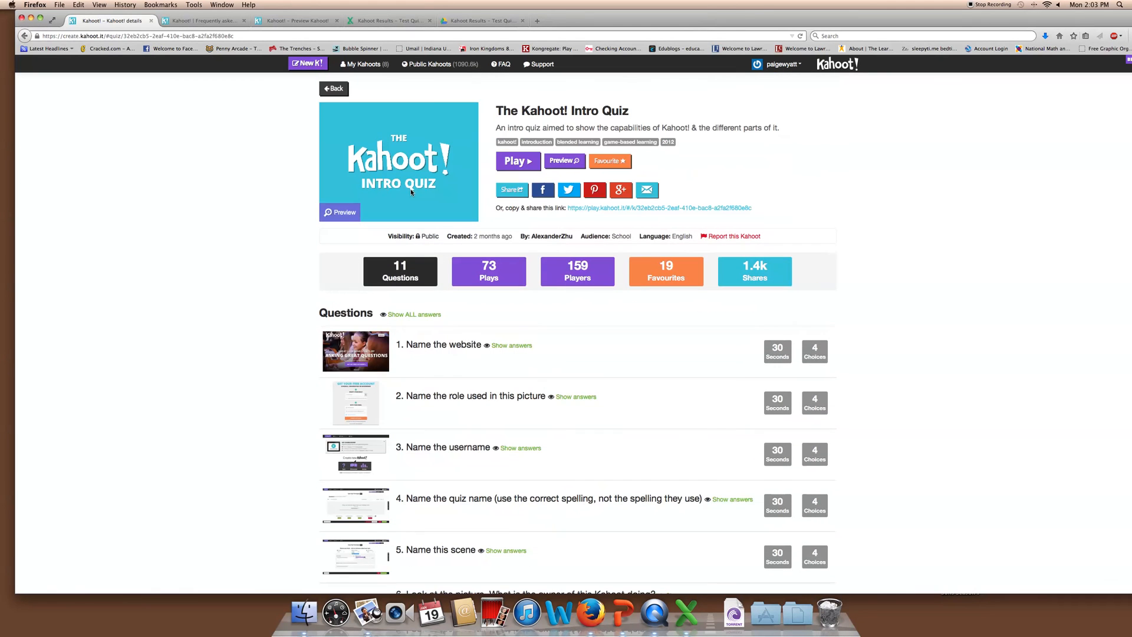
{"action": "left_click", "coordinate": [22, 35]}
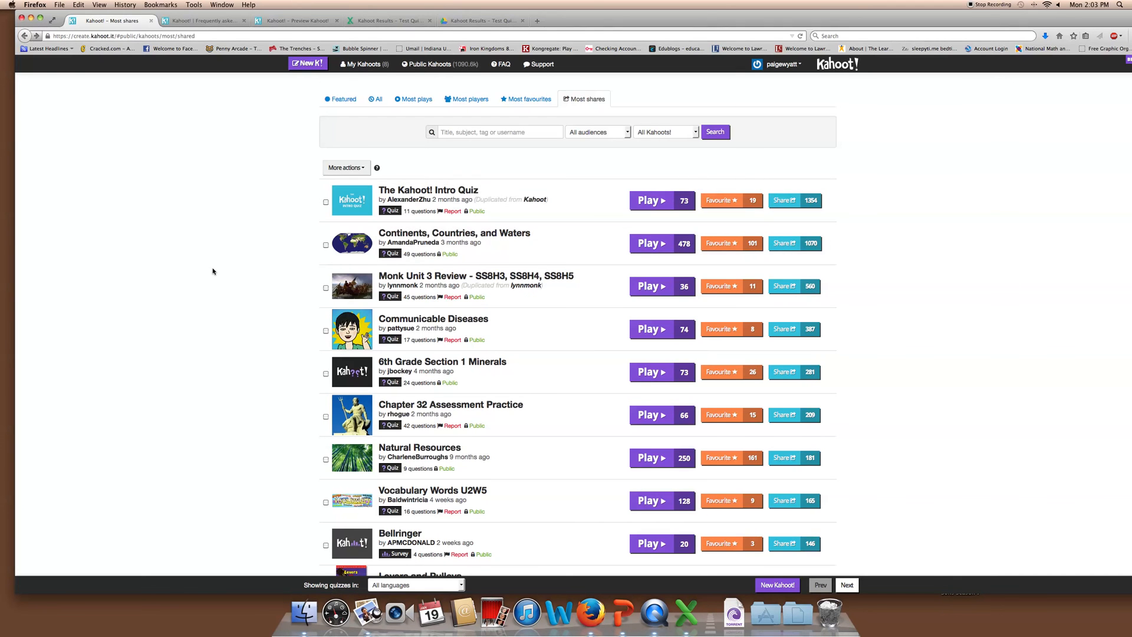
{"action": "scroll", "coordinate": [214, 271], "scroll_direction": "down", "scroll_amount": 15}
{"action": "left_click_drag", "start_coordinate": [670, 24], "coordinate": [646, 25]}
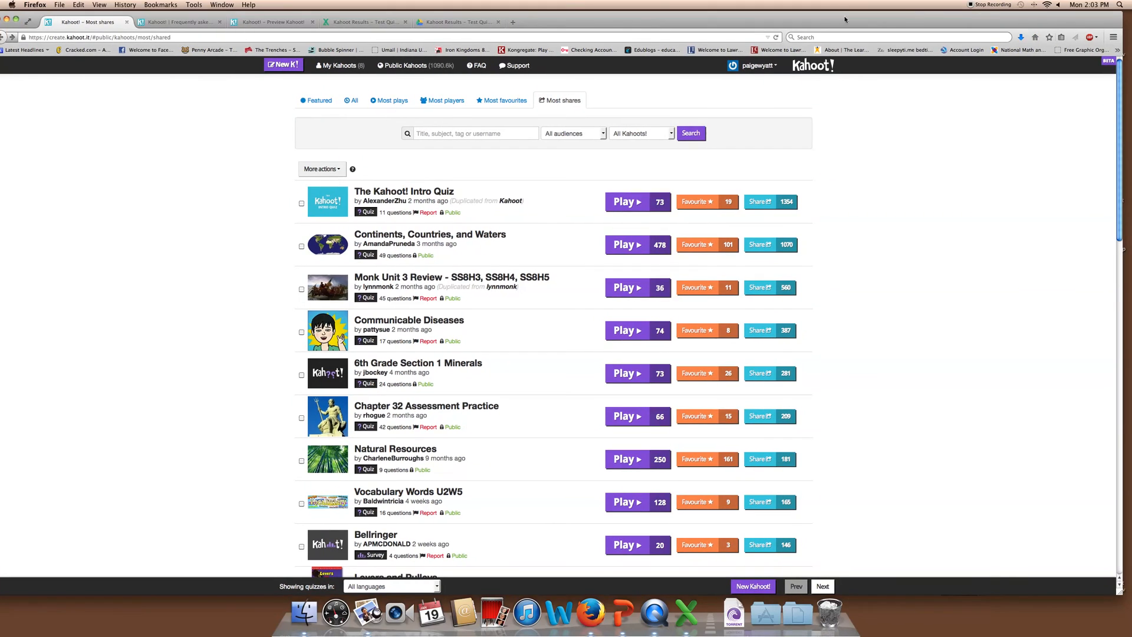